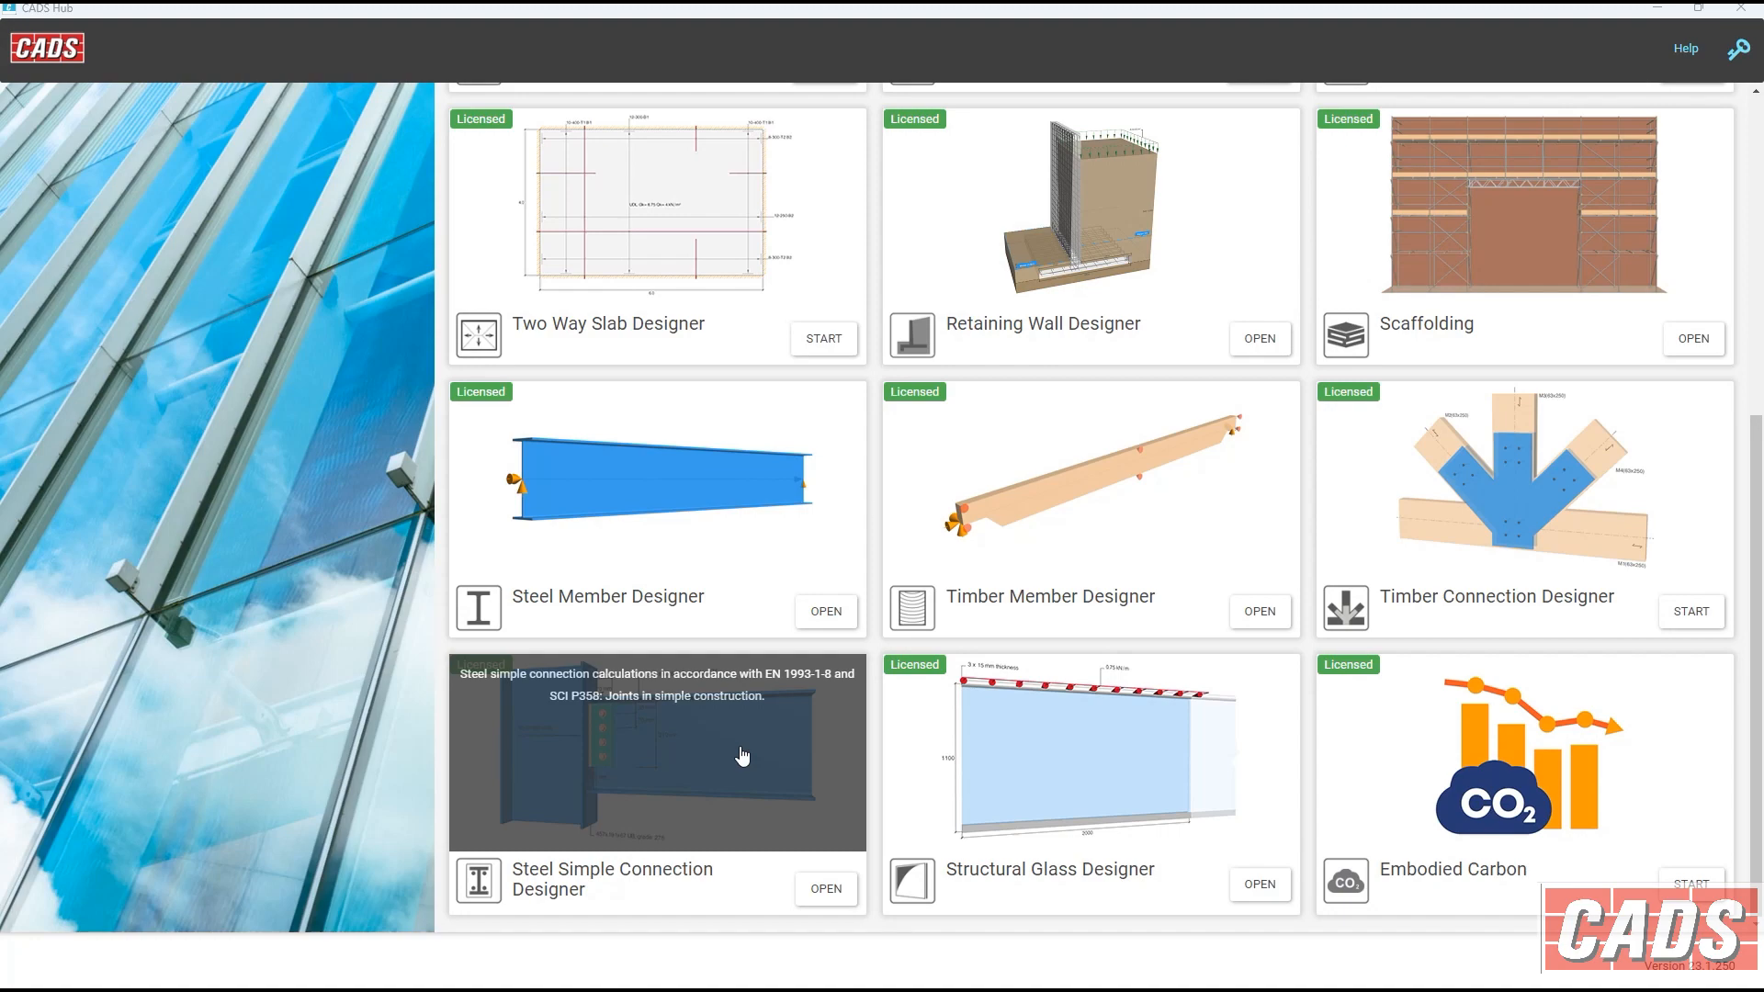
# Start a new column-to-column splice design in the Steel Simple Connection Designer.
pyautogui.click(742, 756)
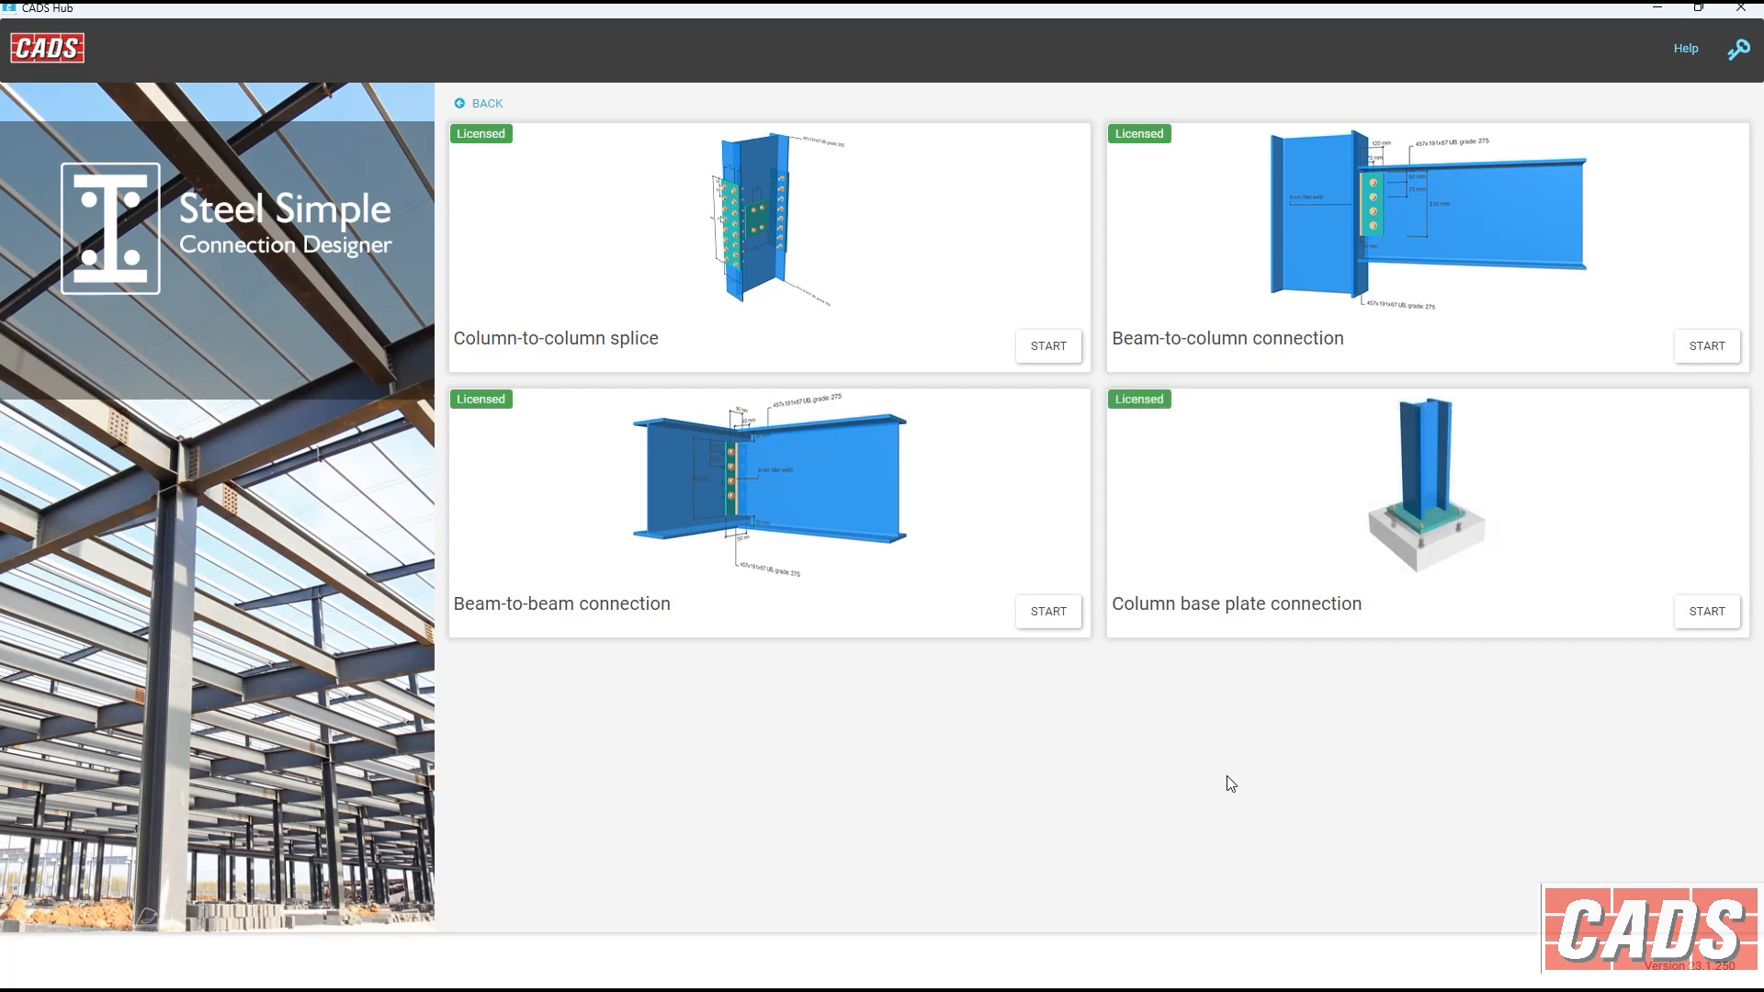
pyautogui.click(1048, 347)
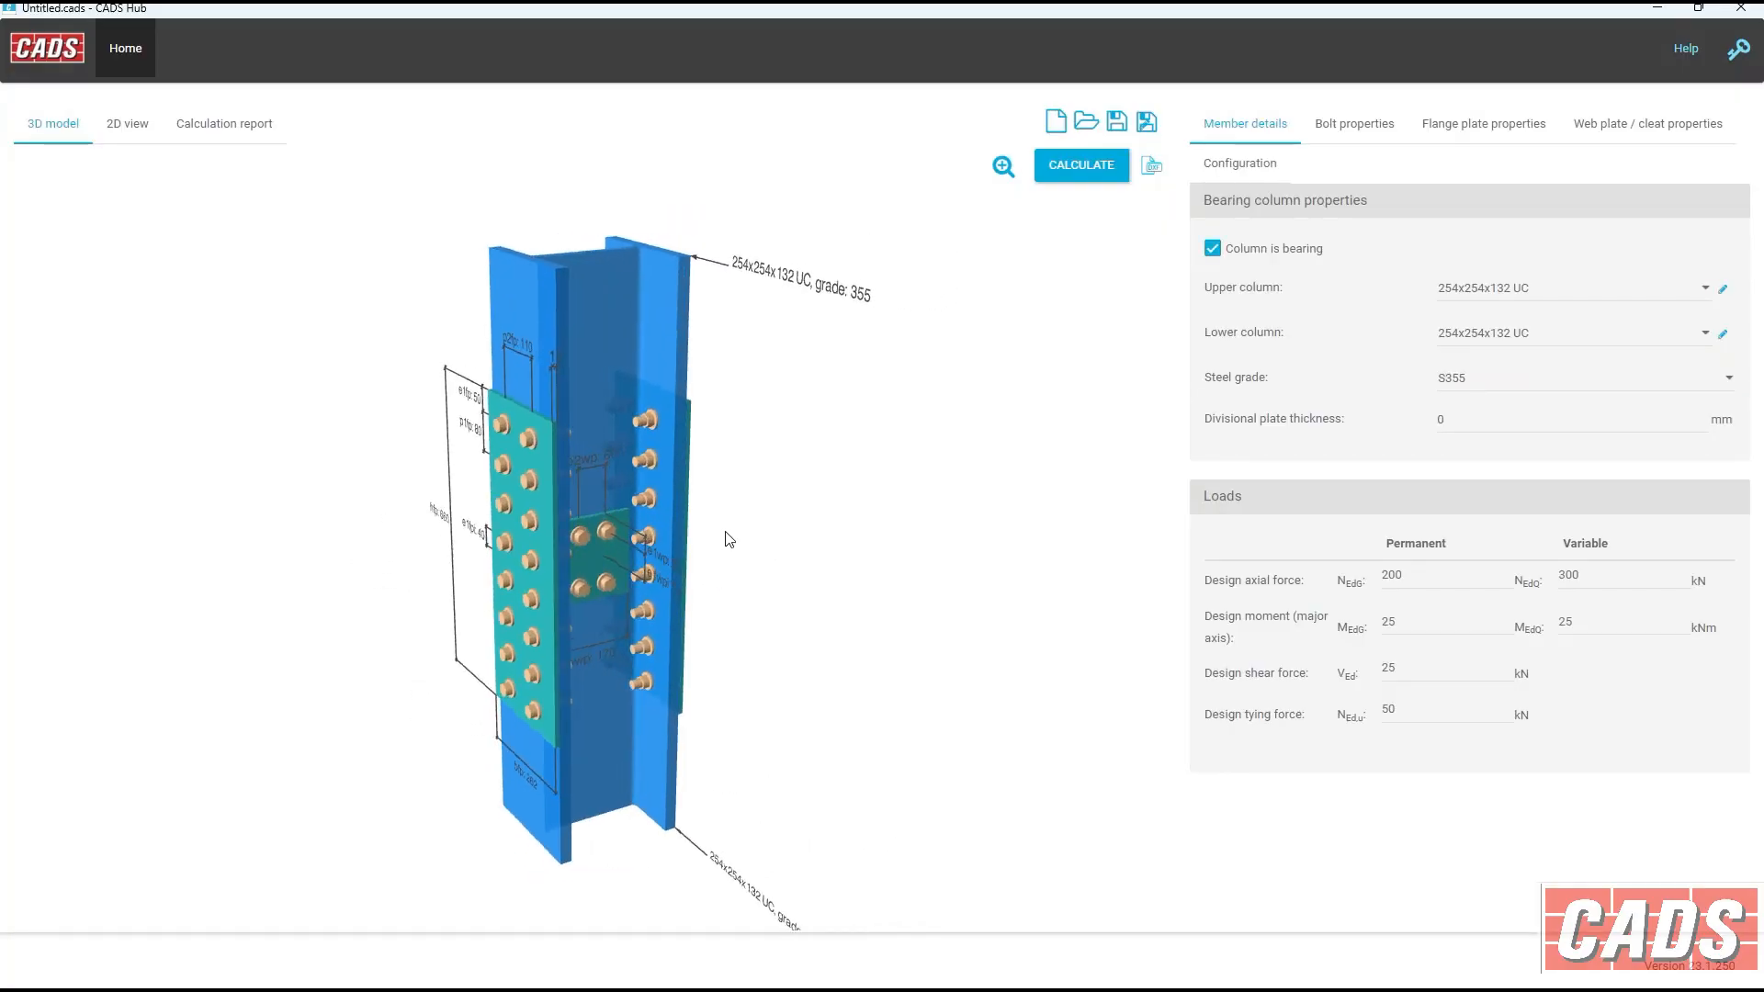
pyautogui.moveTo(748, 542)
pyautogui.mouseDown()
pyautogui.moveTo(799, 545)
pyautogui.moveTo(788, 600)
pyautogui.moveTo(610, 577)
pyautogui.moveTo(627, 515)
pyautogui.moveTo(760, 512)
pyautogui.moveTo(771, 532)
pyautogui.mouseUp()
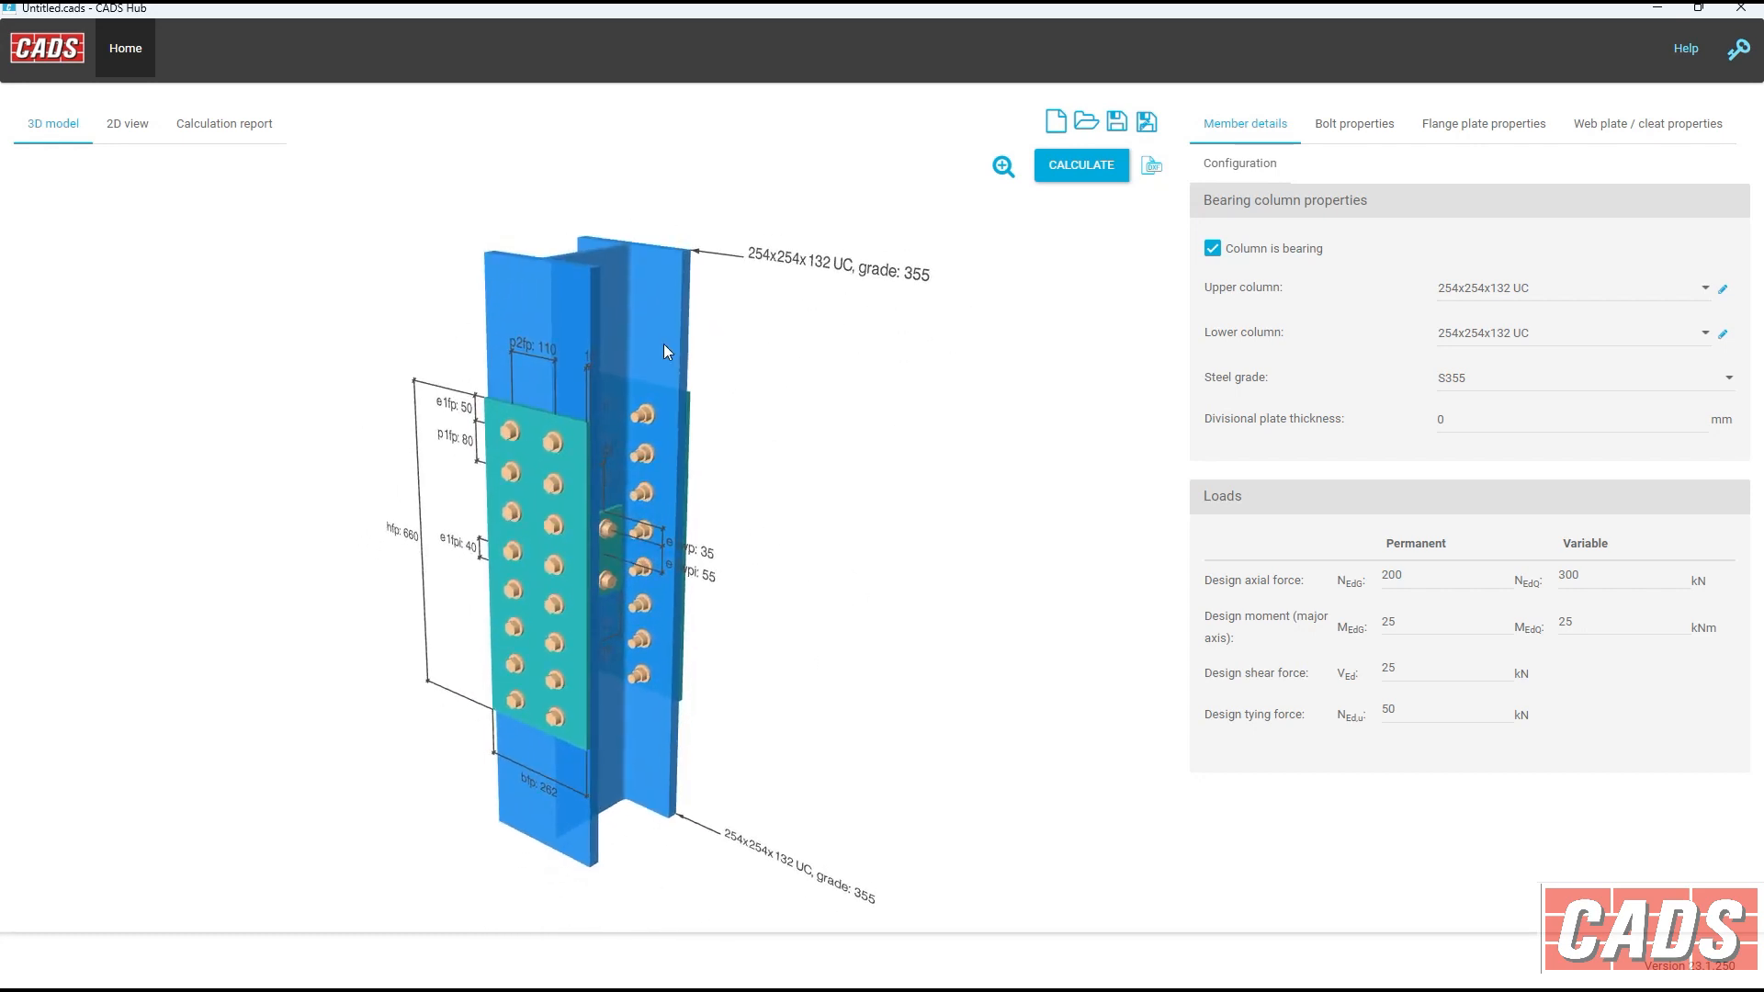
# Examine the available upper and lower column sections, steel grades and divisional plate thickness setting for the bearing splice.
pyautogui.click(1467, 292)
pyautogui.click(1466, 292)
pyautogui.click(1479, 335)
pyautogui.click(1479, 335)
pyautogui.click(1486, 381)
pyautogui.click(1484, 384)
pyautogui.click(1480, 418)
pyautogui.moveTo(665, 559); pyautogui.dragTo(618, 598)
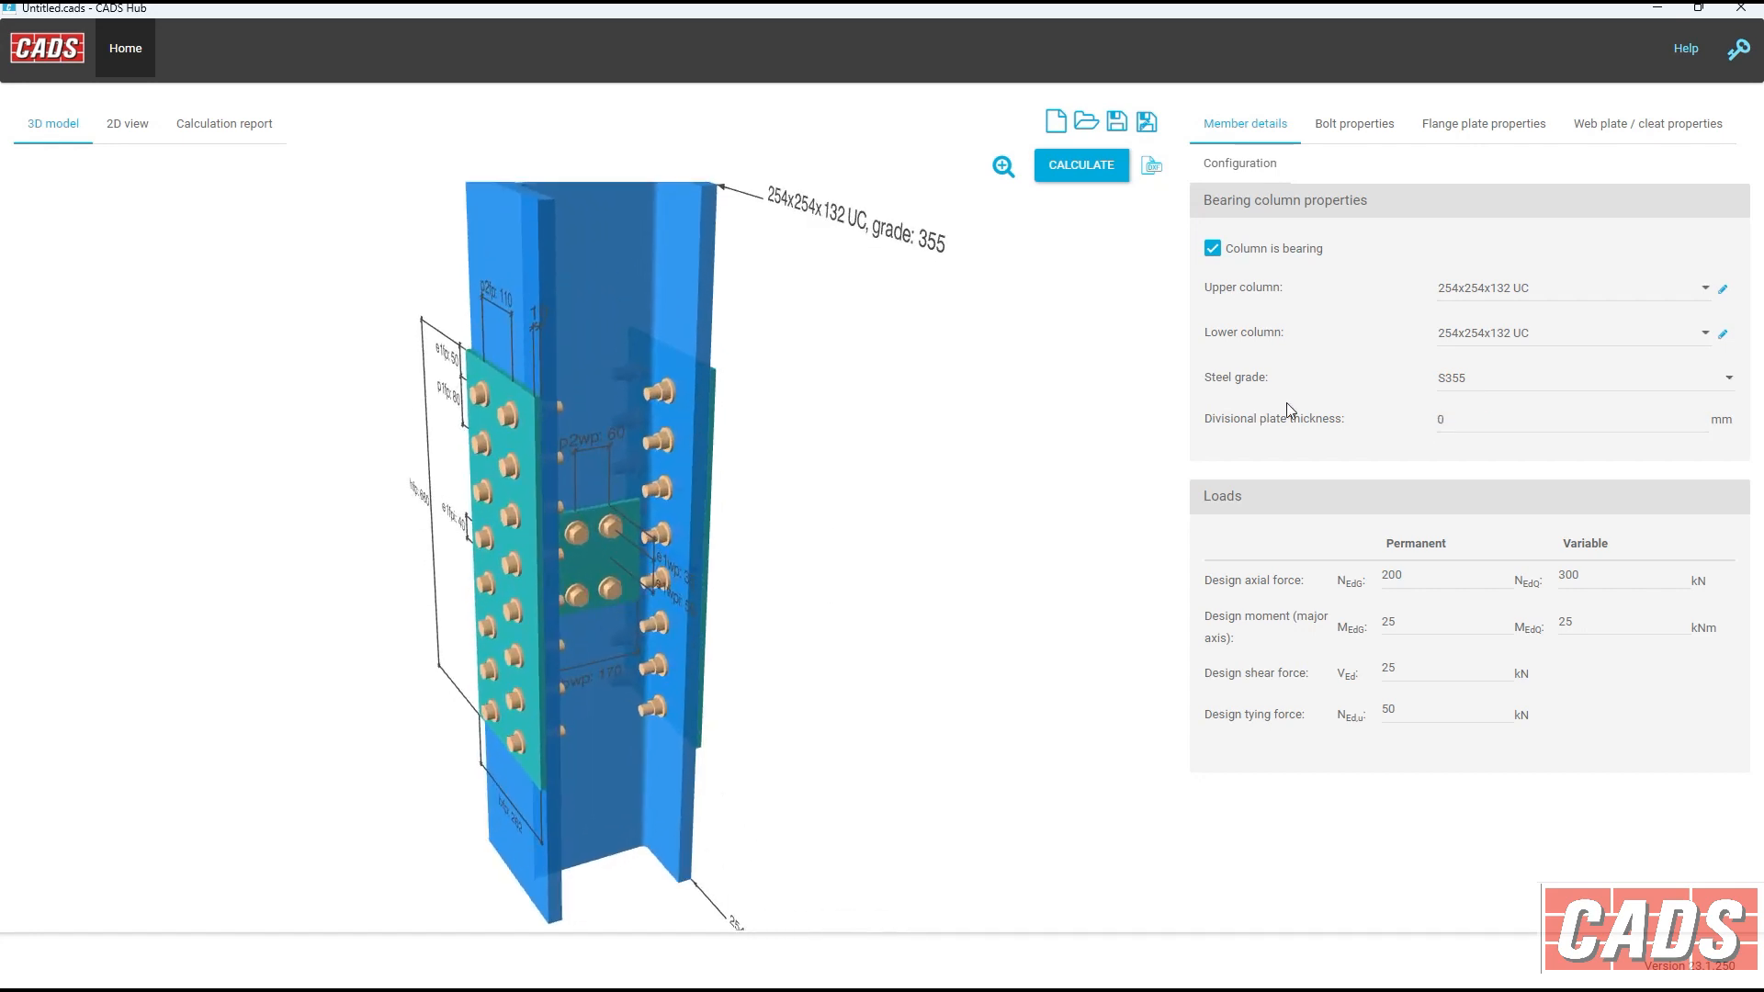
# Try a divisional plate thickness of 20 mm between the columns and reset it to 0 mm.
pyautogui.doubleClick(1442, 419)
pyautogui.write('20')
pyautogui.press('Tab')
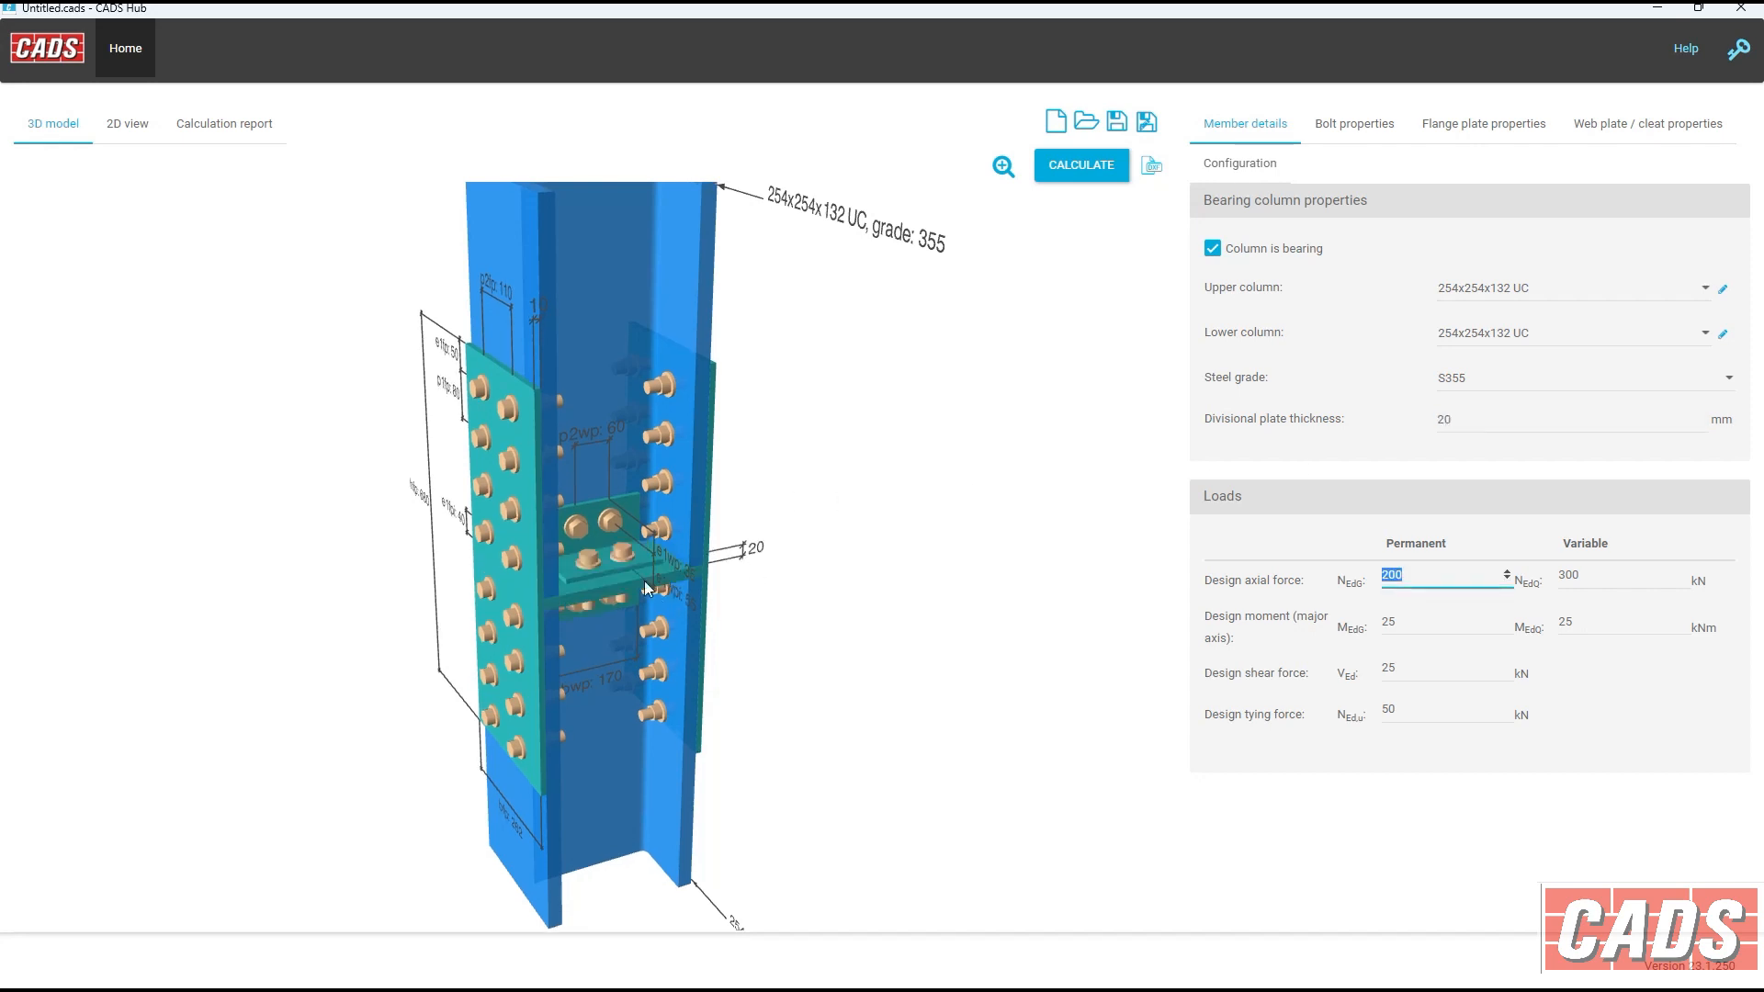
pyautogui.hotkey('shift', 'Tab')
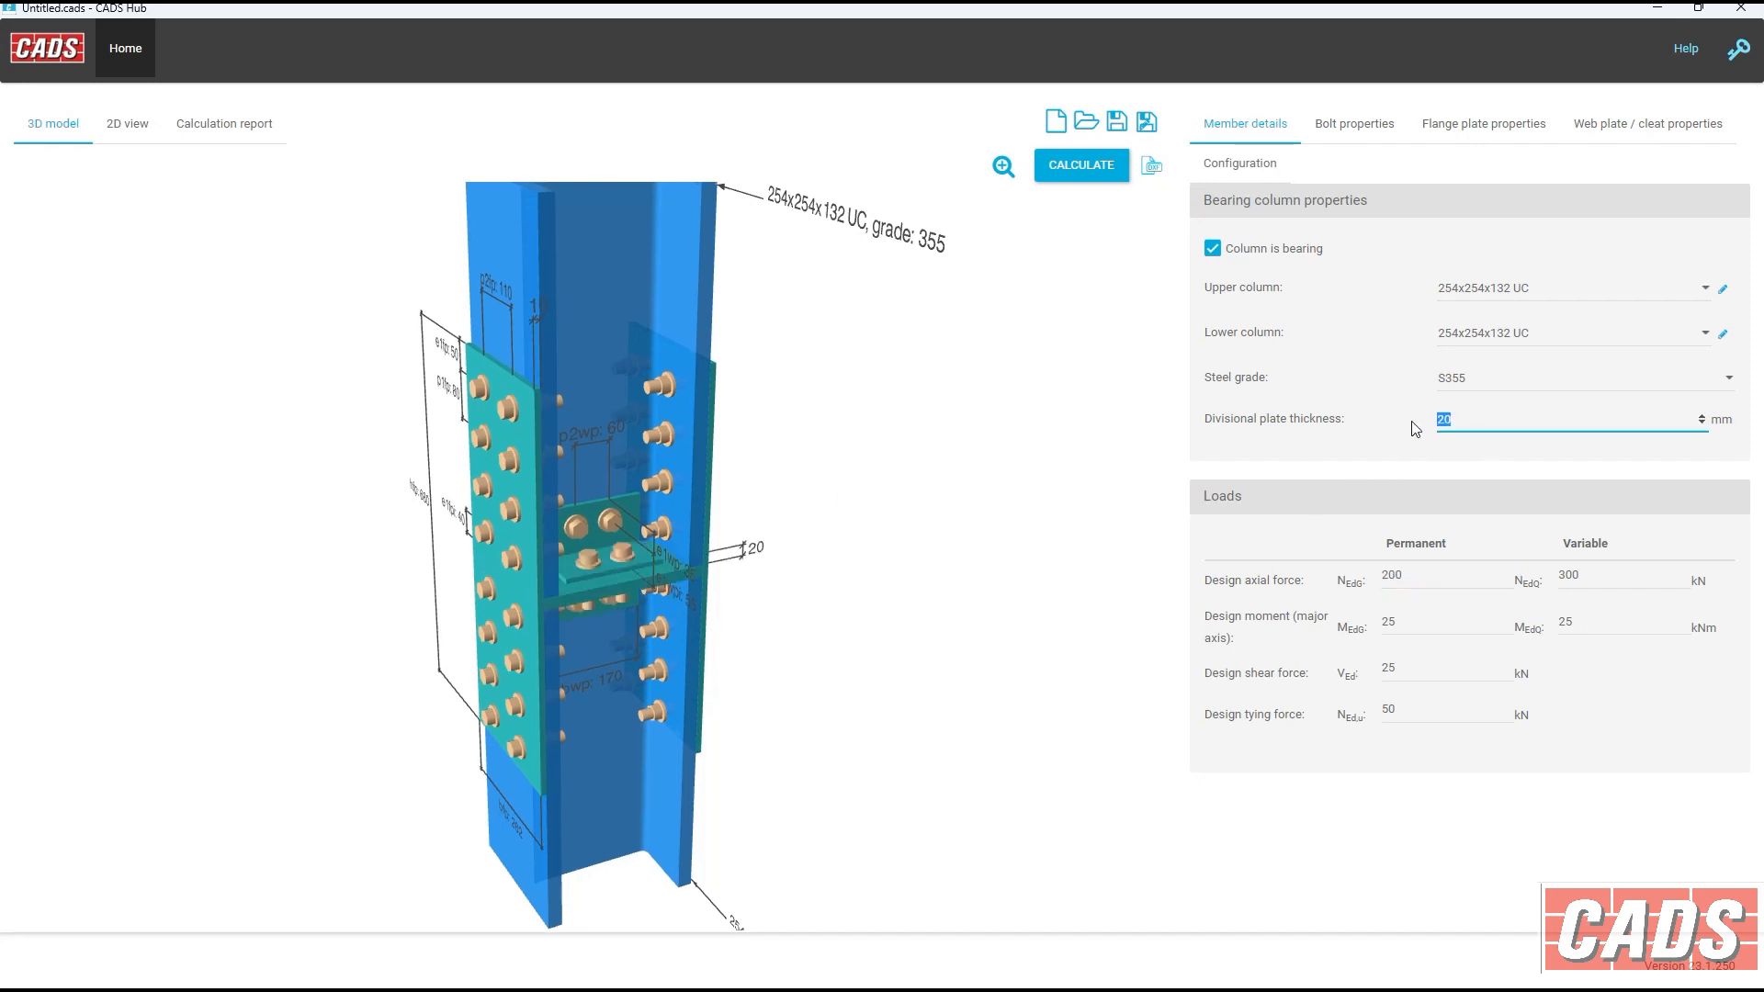
pyautogui.press('Tab')
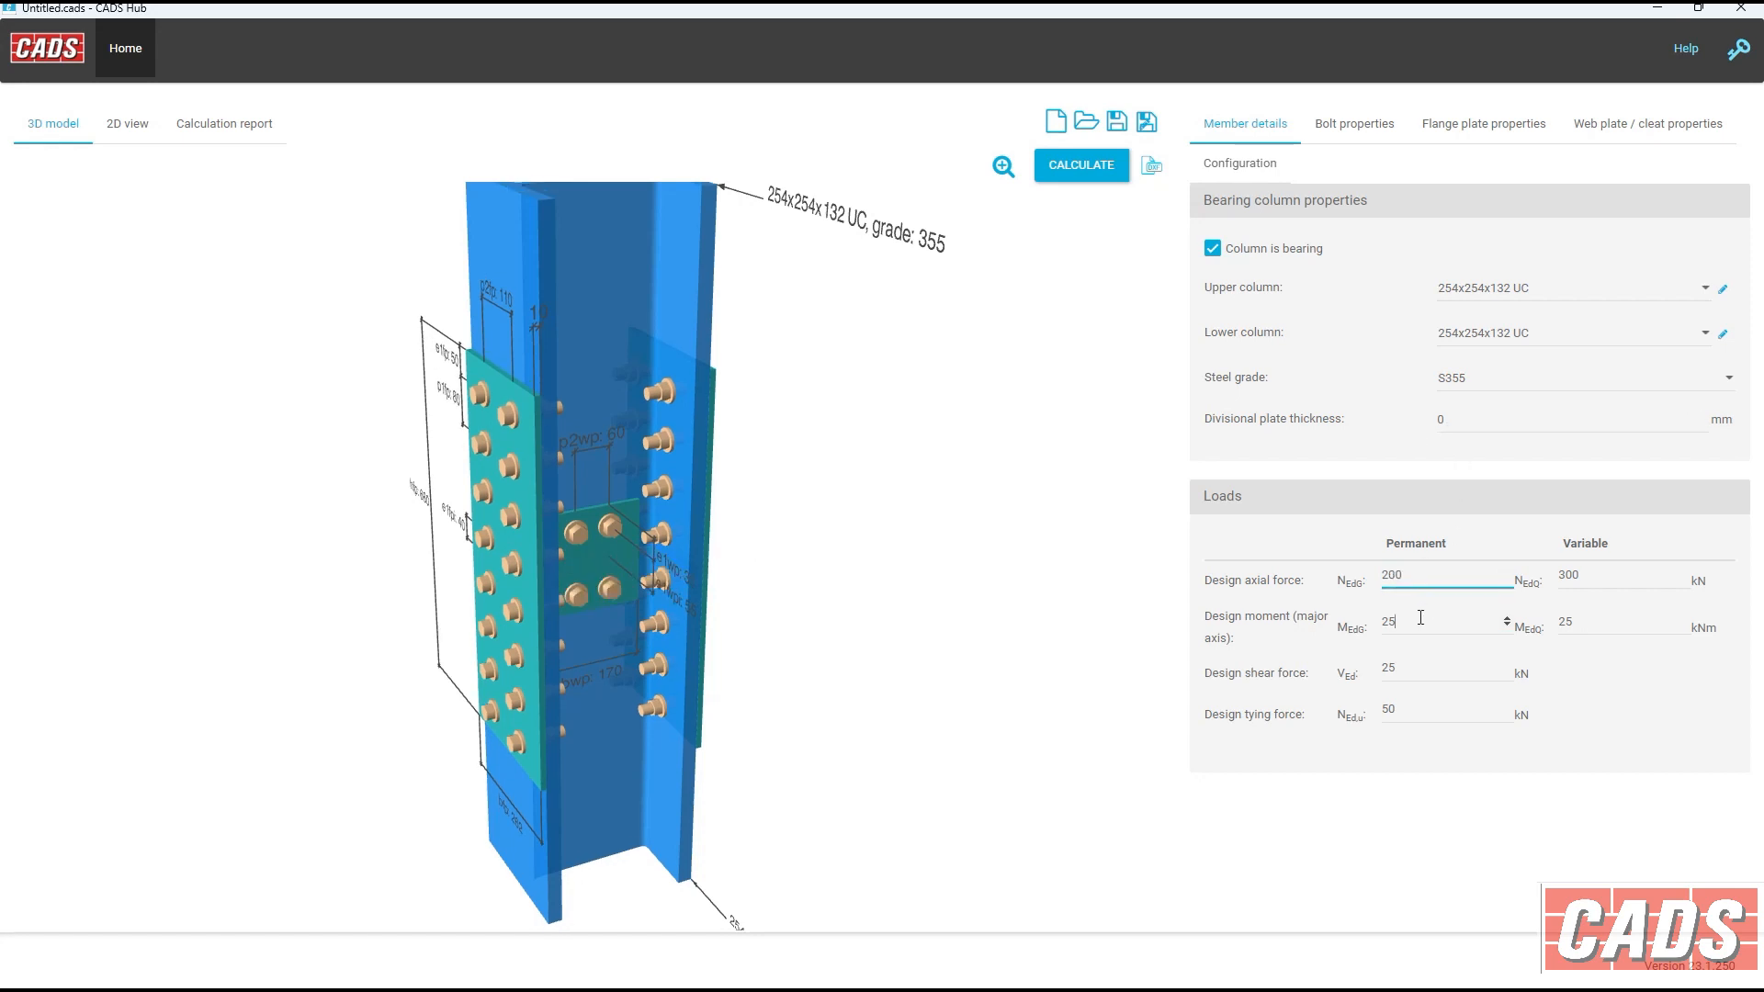
pyautogui.click(1425, 665)
pyautogui.click(1426, 704)
# Set the bolt grade to 10.9 and check the element steel type options for maximum spacings and edge distances.
pyautogui.click(1366, 127)
pyautogui.click(1447, 246)
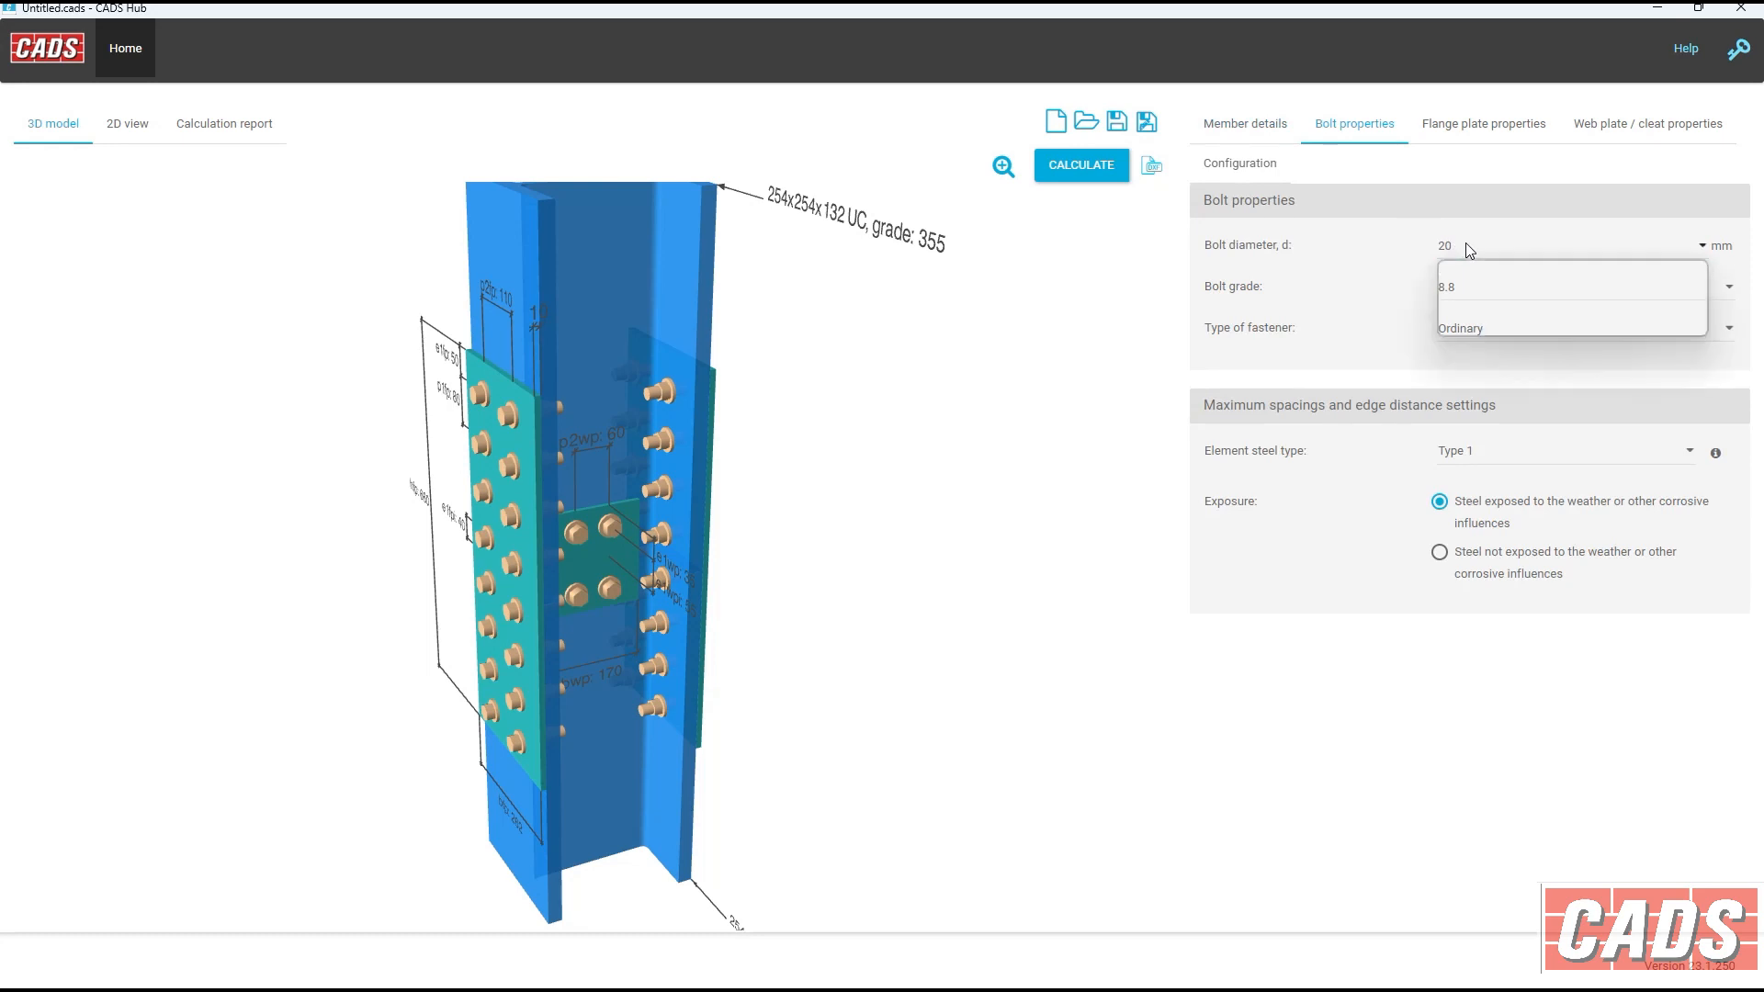
pyautogui.click(1470, 259)
pyautogui.click(1480, 289)
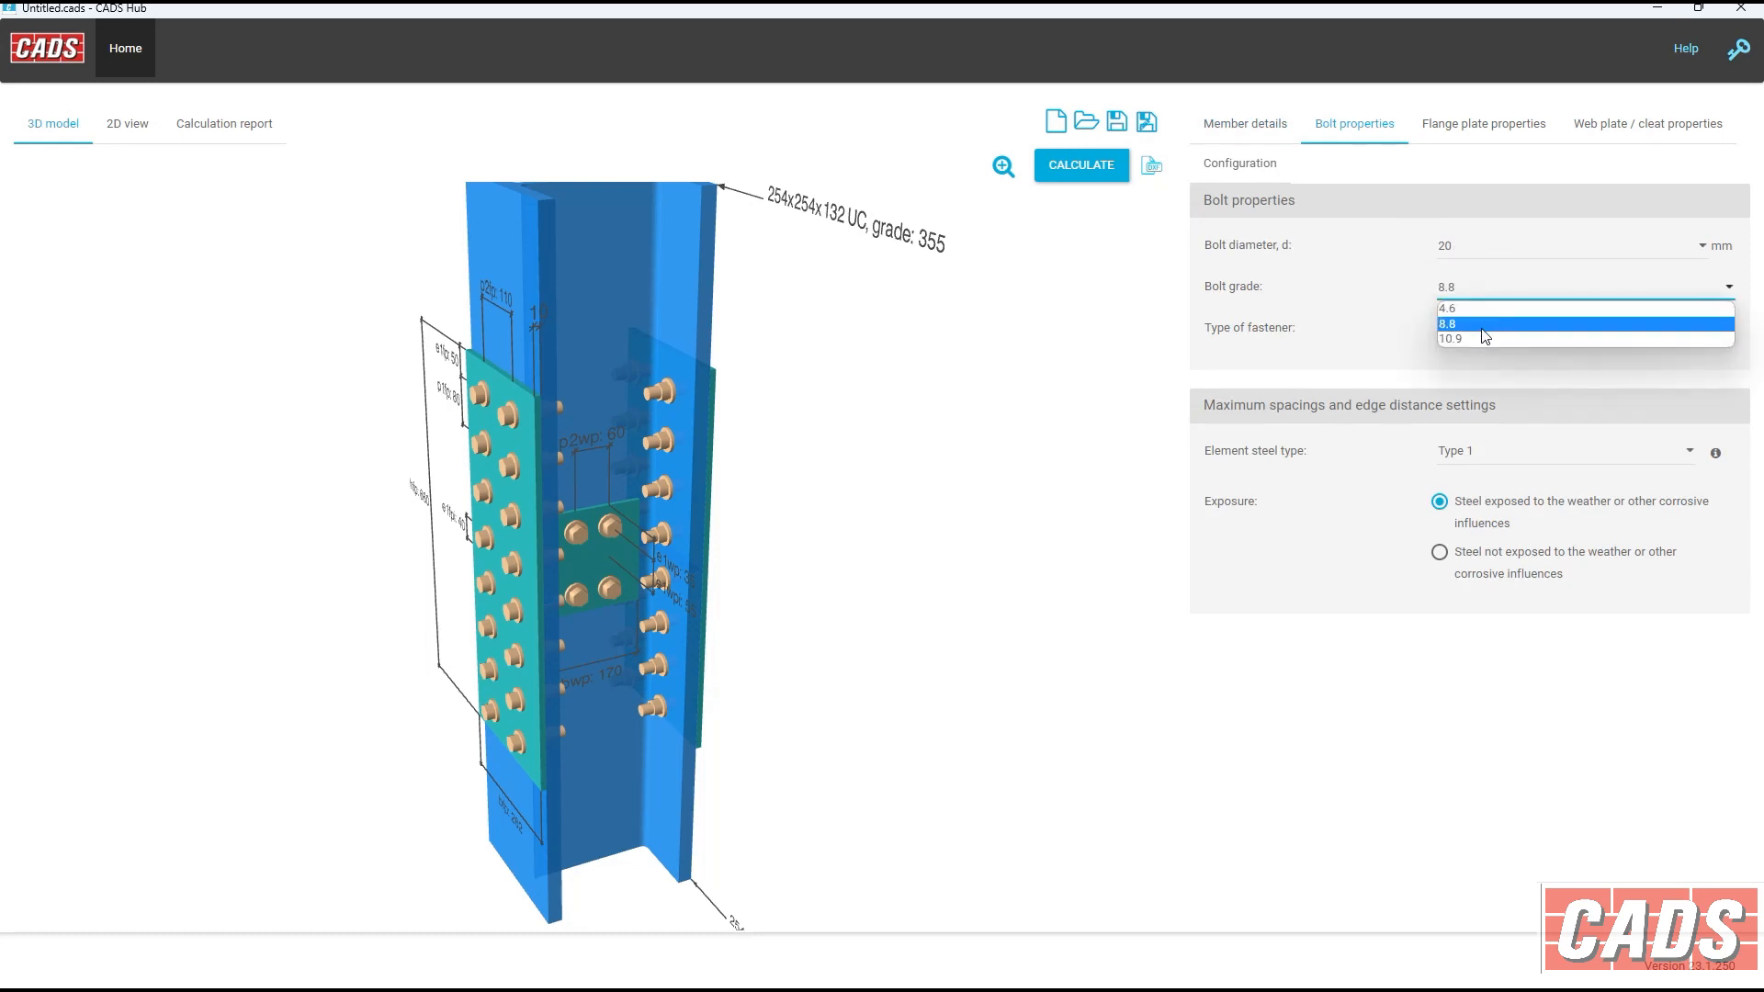
pyautogui.click(1483, 337)
pyautogui.click(1485, 333)
pyautogui.click(1483, 330)
pyautogui.click(1492, 450)
pyautogui.click(1491, 450)
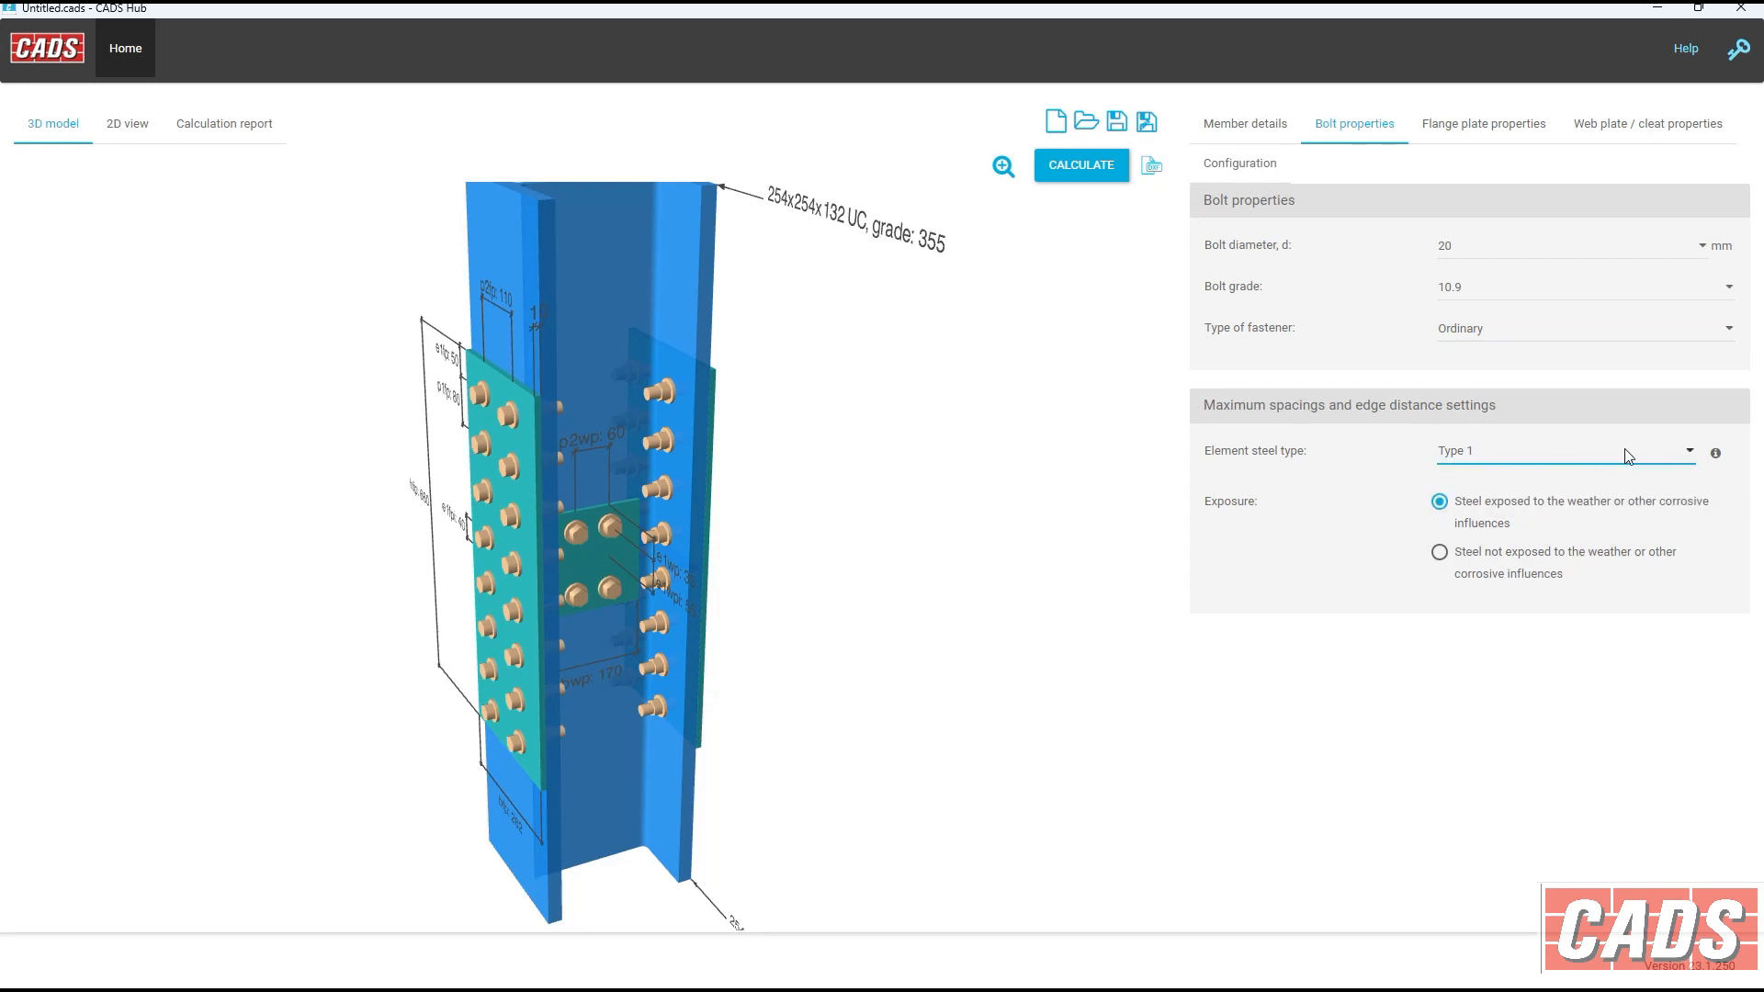
pyautogui.click(1716, 455)
# Try the Internal and Both locations for the flange cover plates and return the location to External.
pyautogui.click(1469, 129)
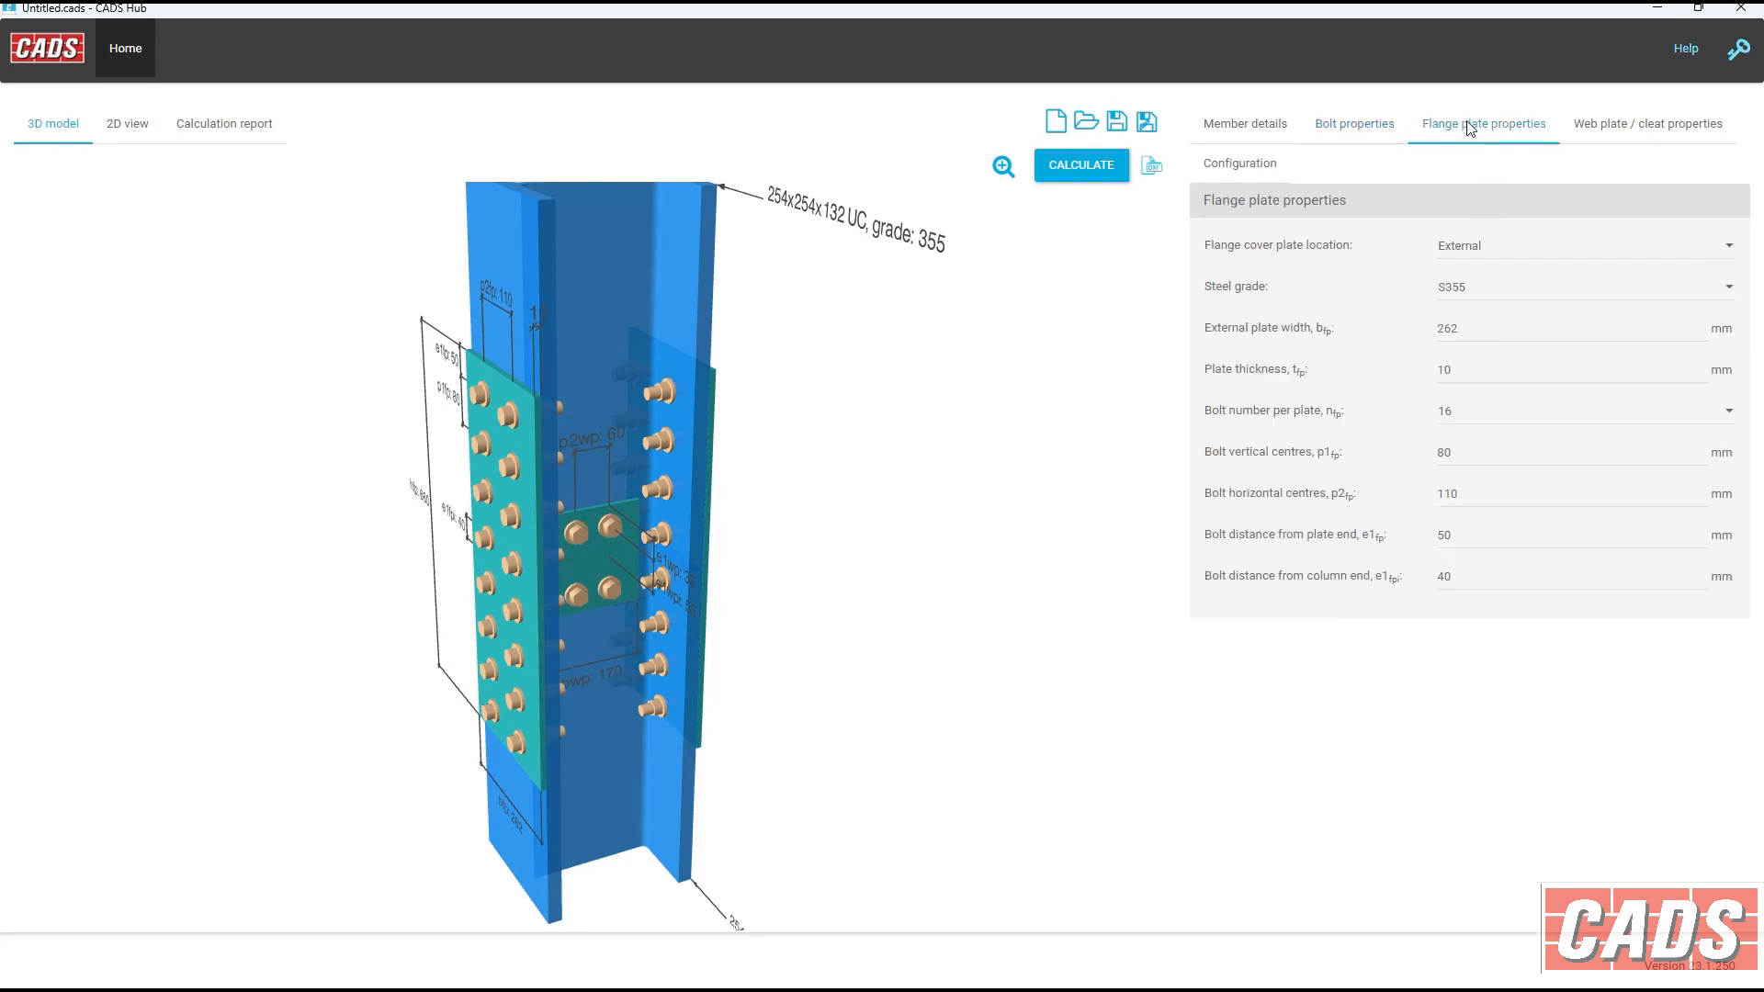
pyautogui.click(1491, 246)
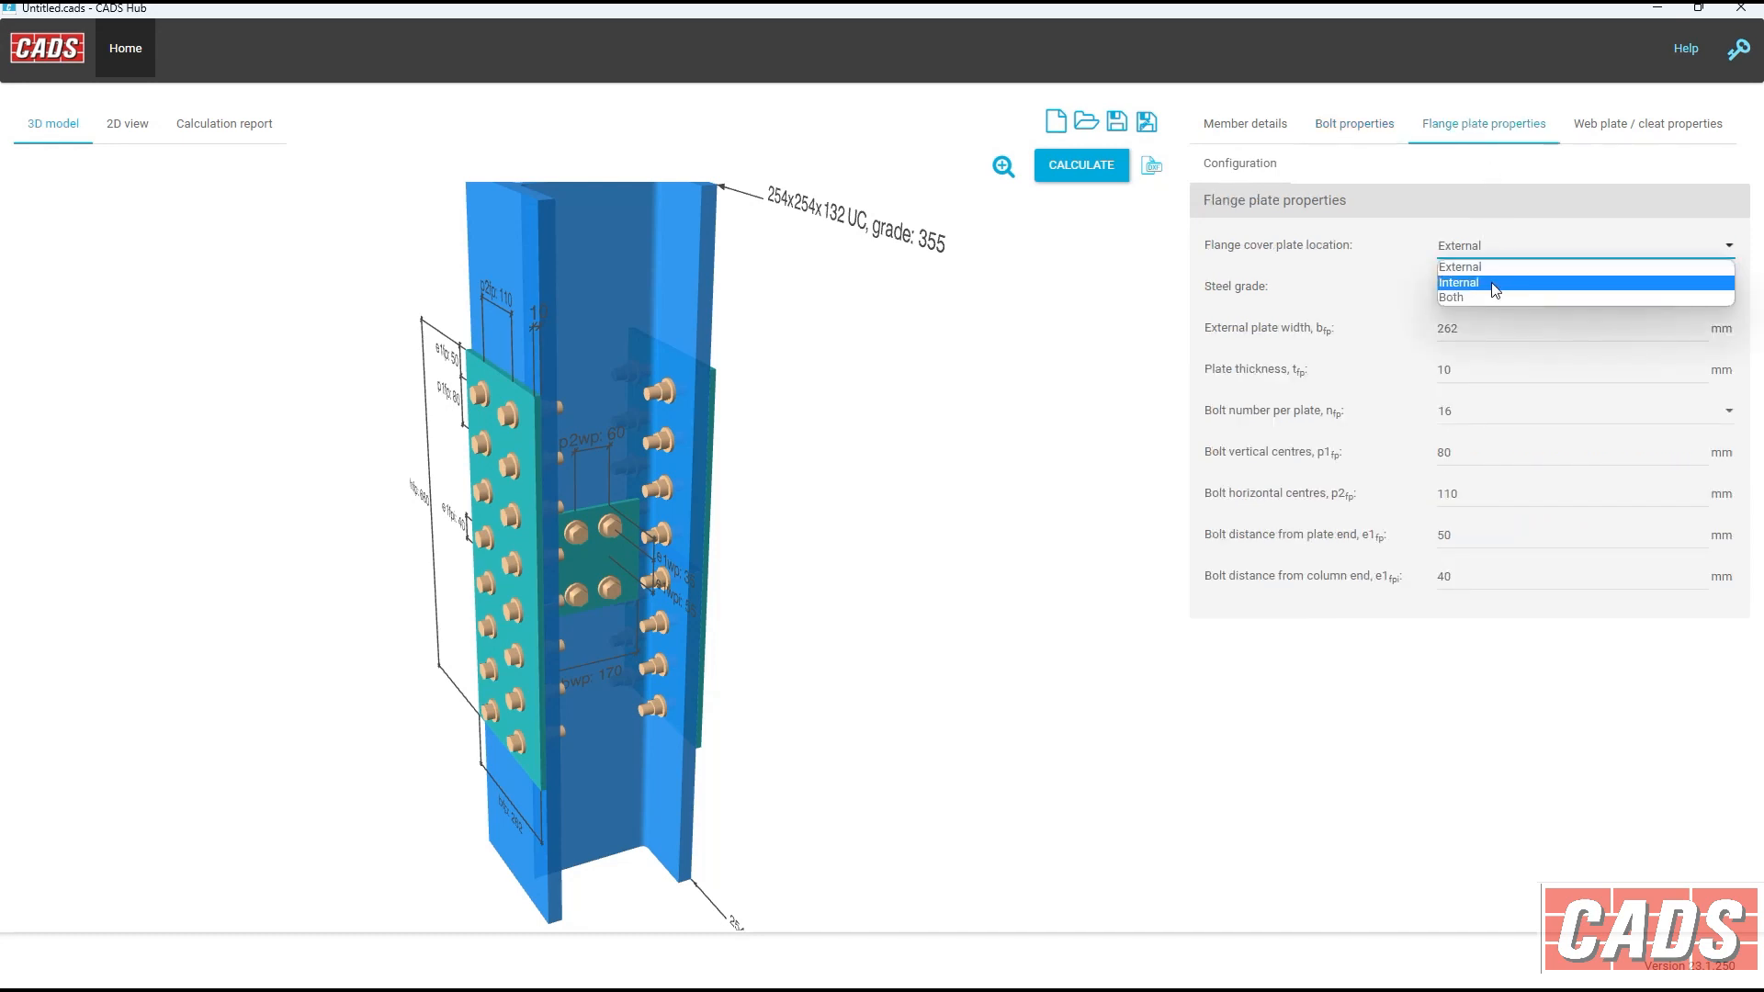
pyautogui.click(1496, 288)
pyautogui.click(1495, 249)
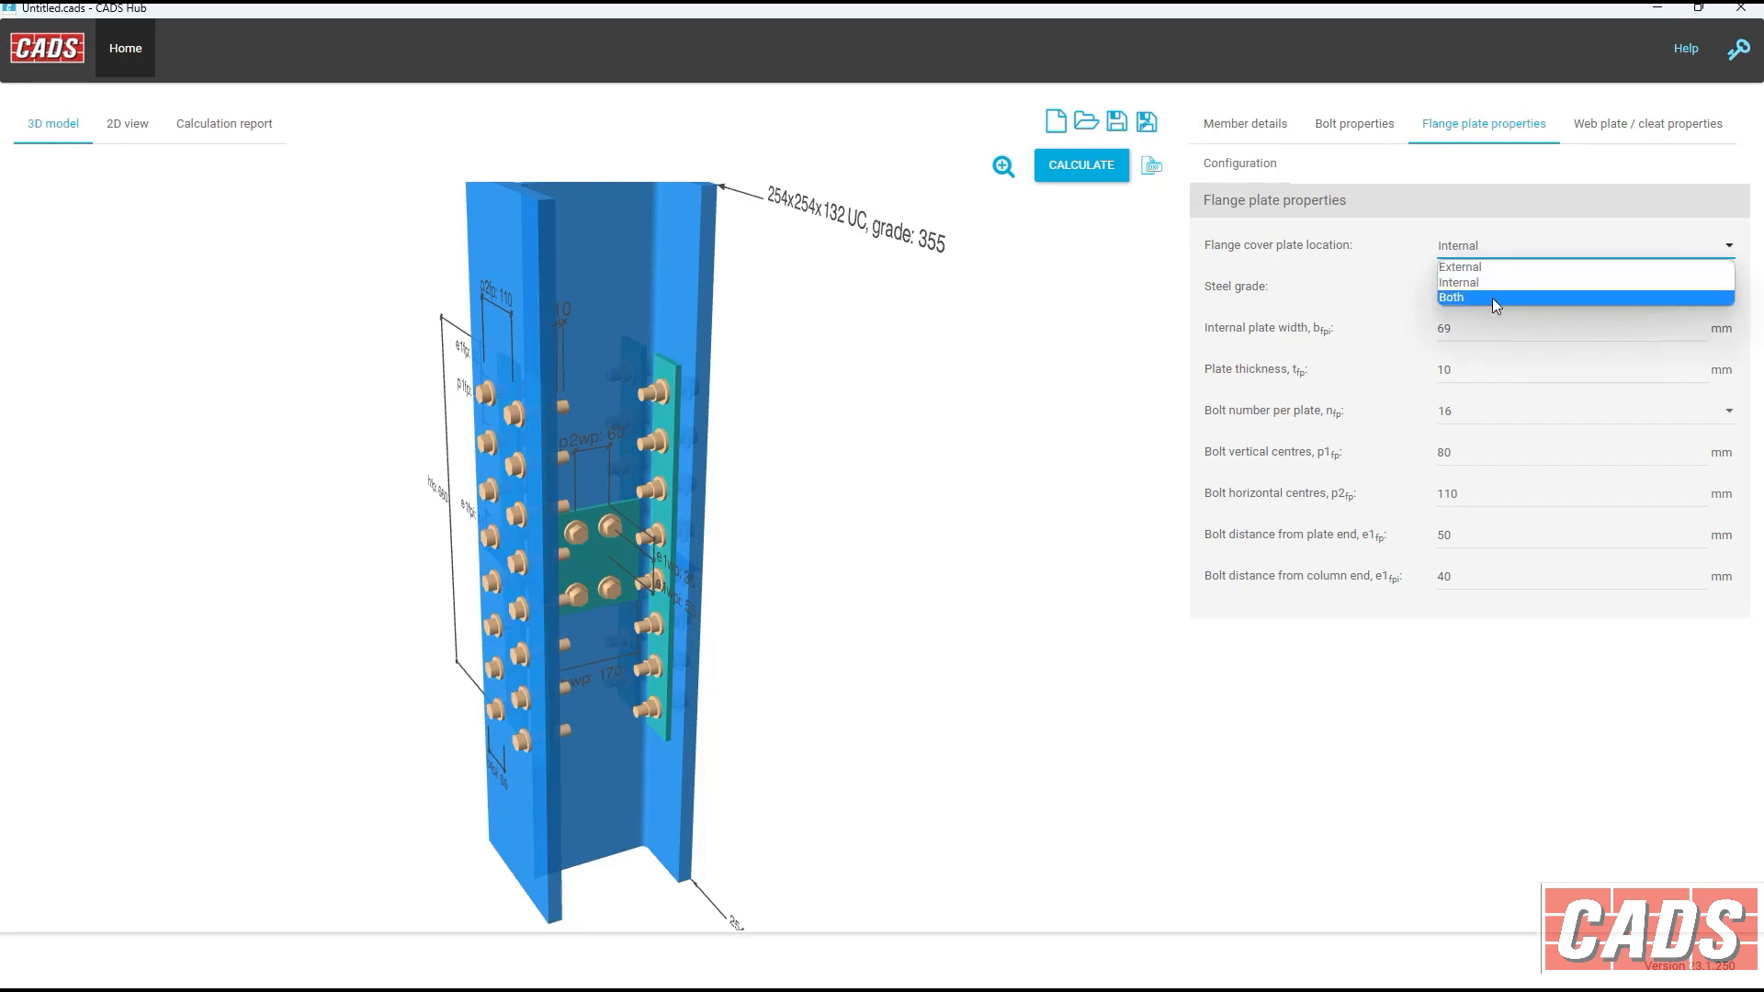
pyautogui.click(1492, 298)
pyautogui.click(1488, 246)
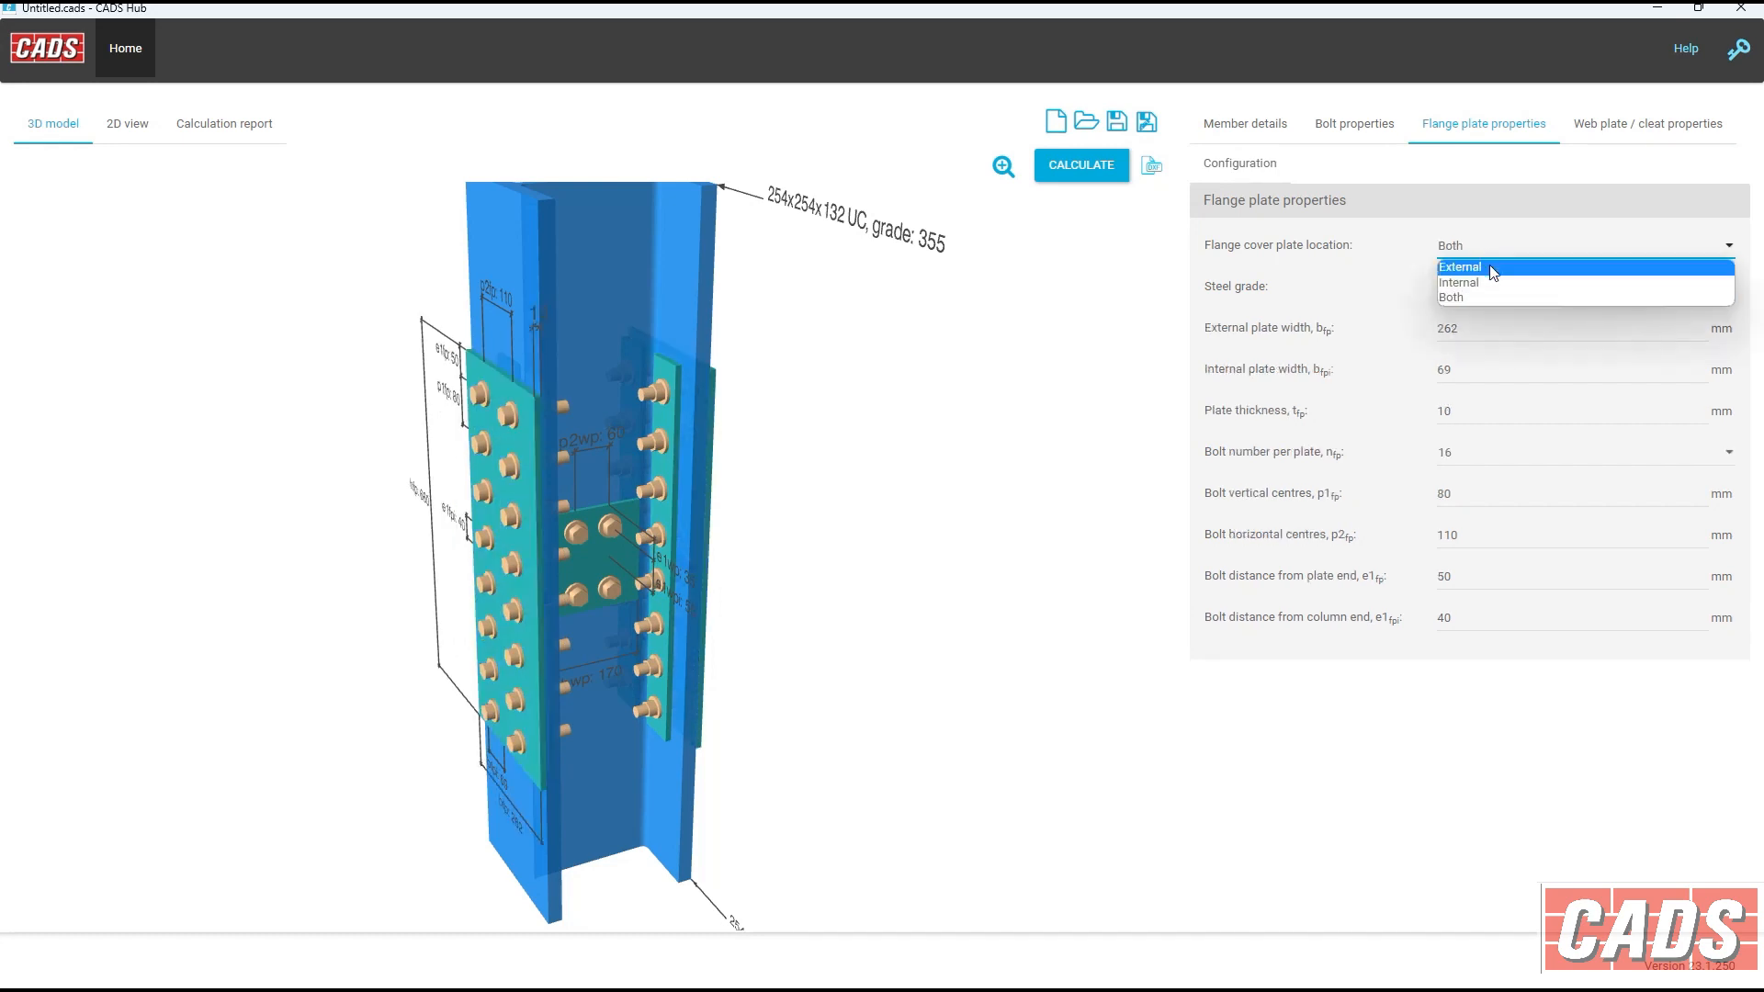
pyautogui.click(1495, 291)
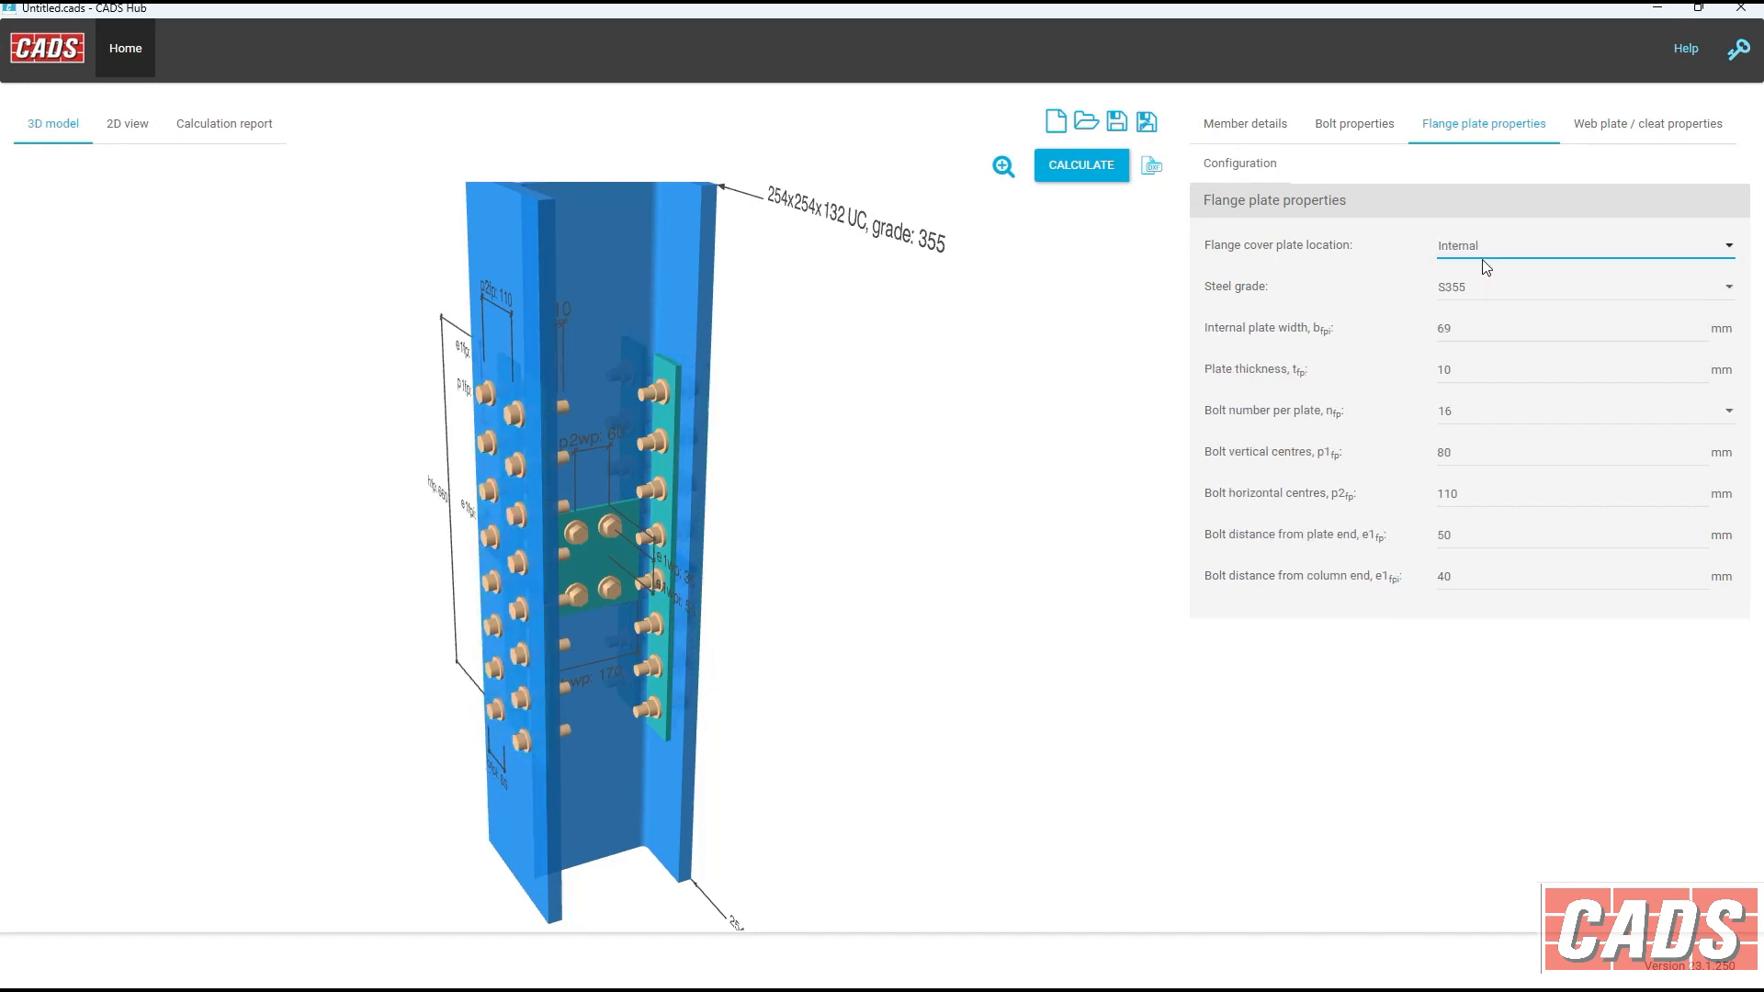
pyautogui.click(1484, 257)
pyautogui.click(1480, 270)
# Try 12 bolts per flange plate and restore the bolt number to 16.
pyautogui.click(1467, 293)
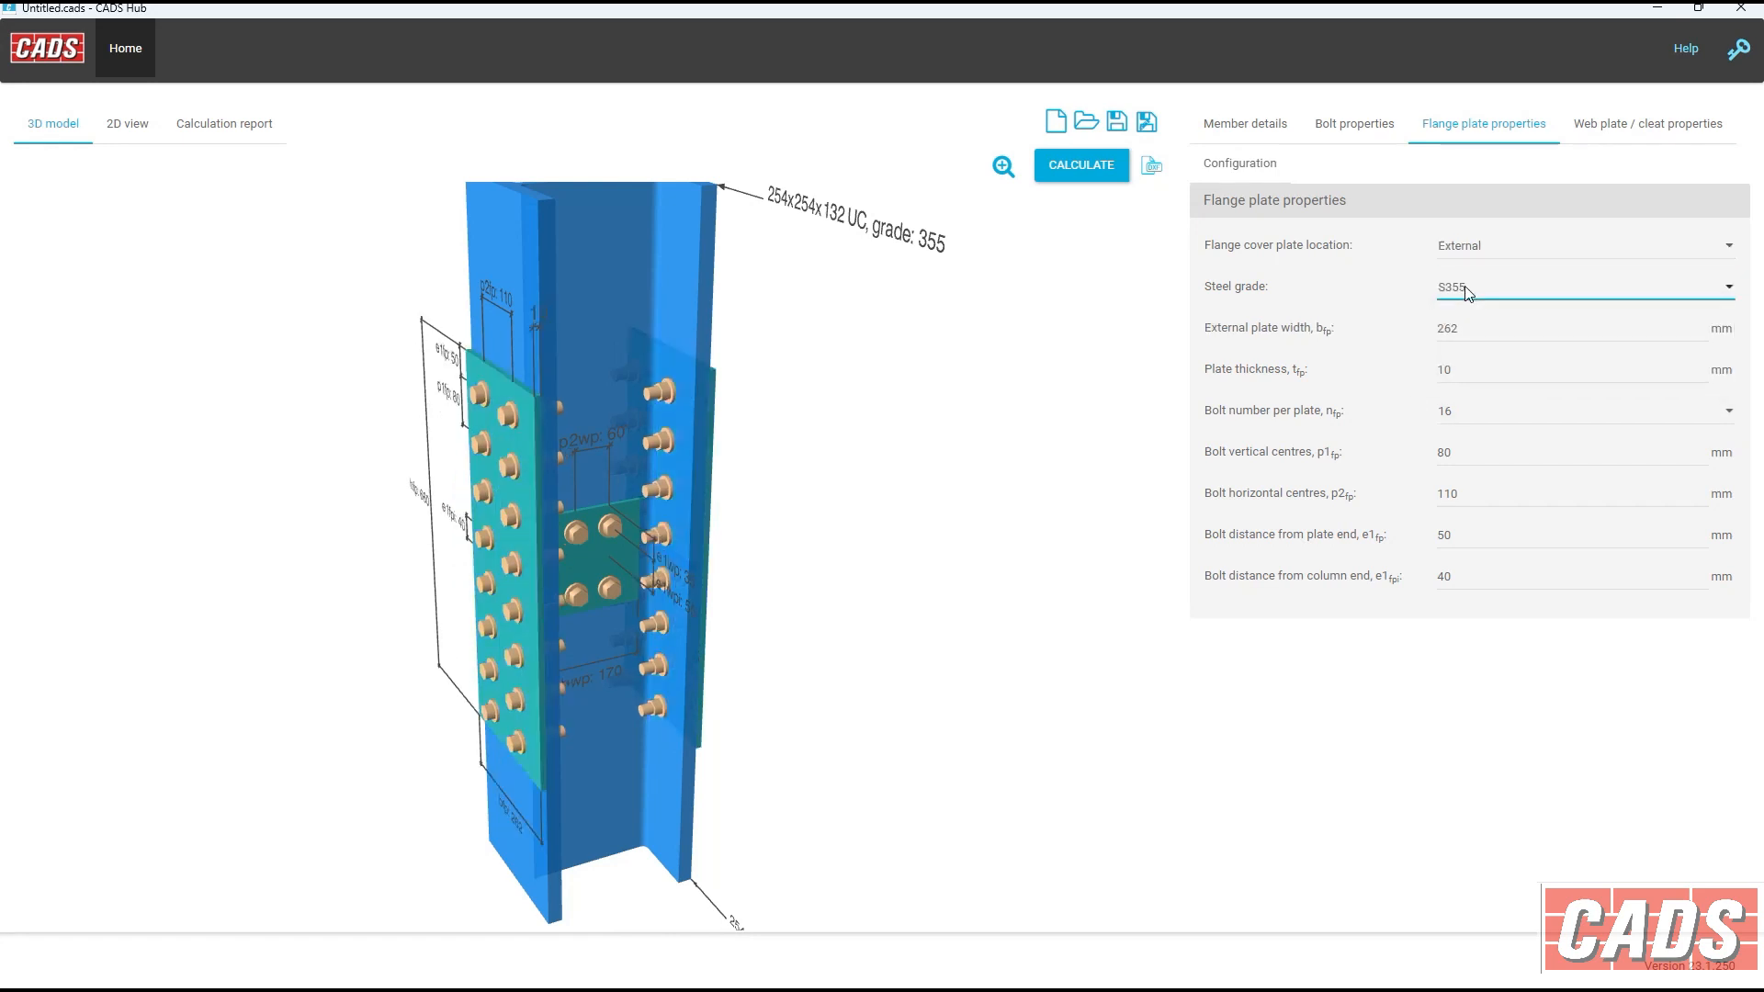
pyautogui.doubleClick(1468, 498)
pyautogui.doubleClick(1471, 534)
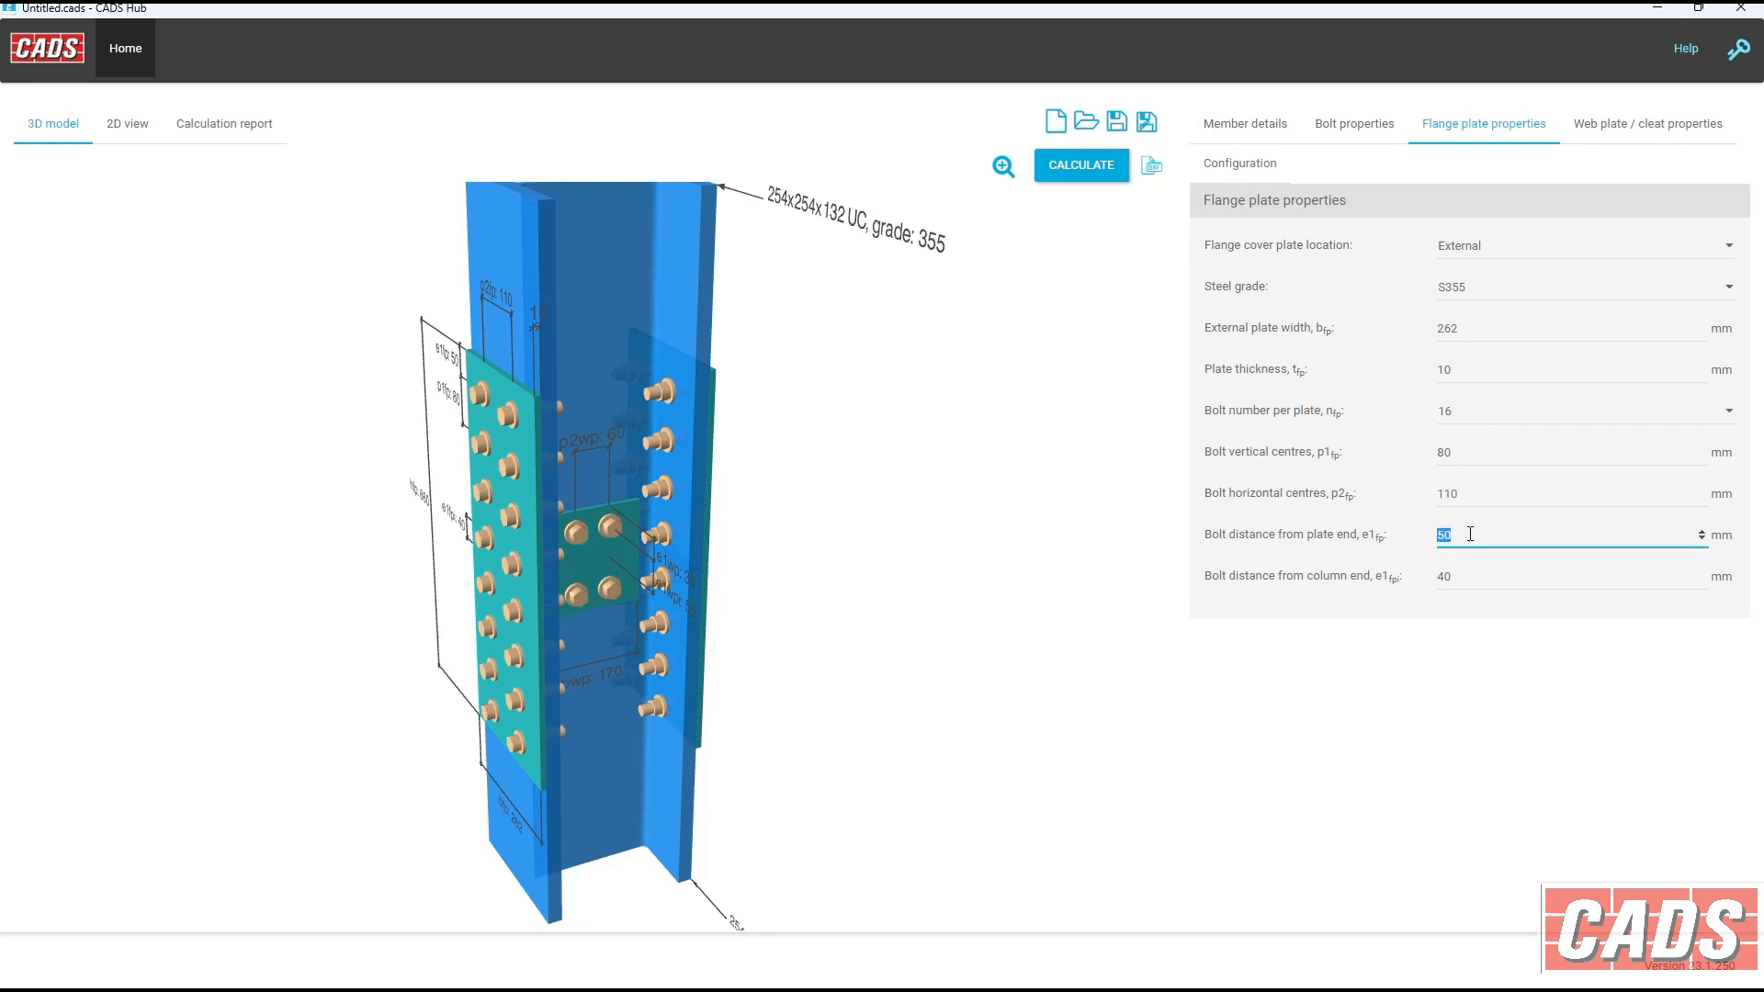
pyautogui.click(1475, 416)
pyautogui.click(1488, 465)
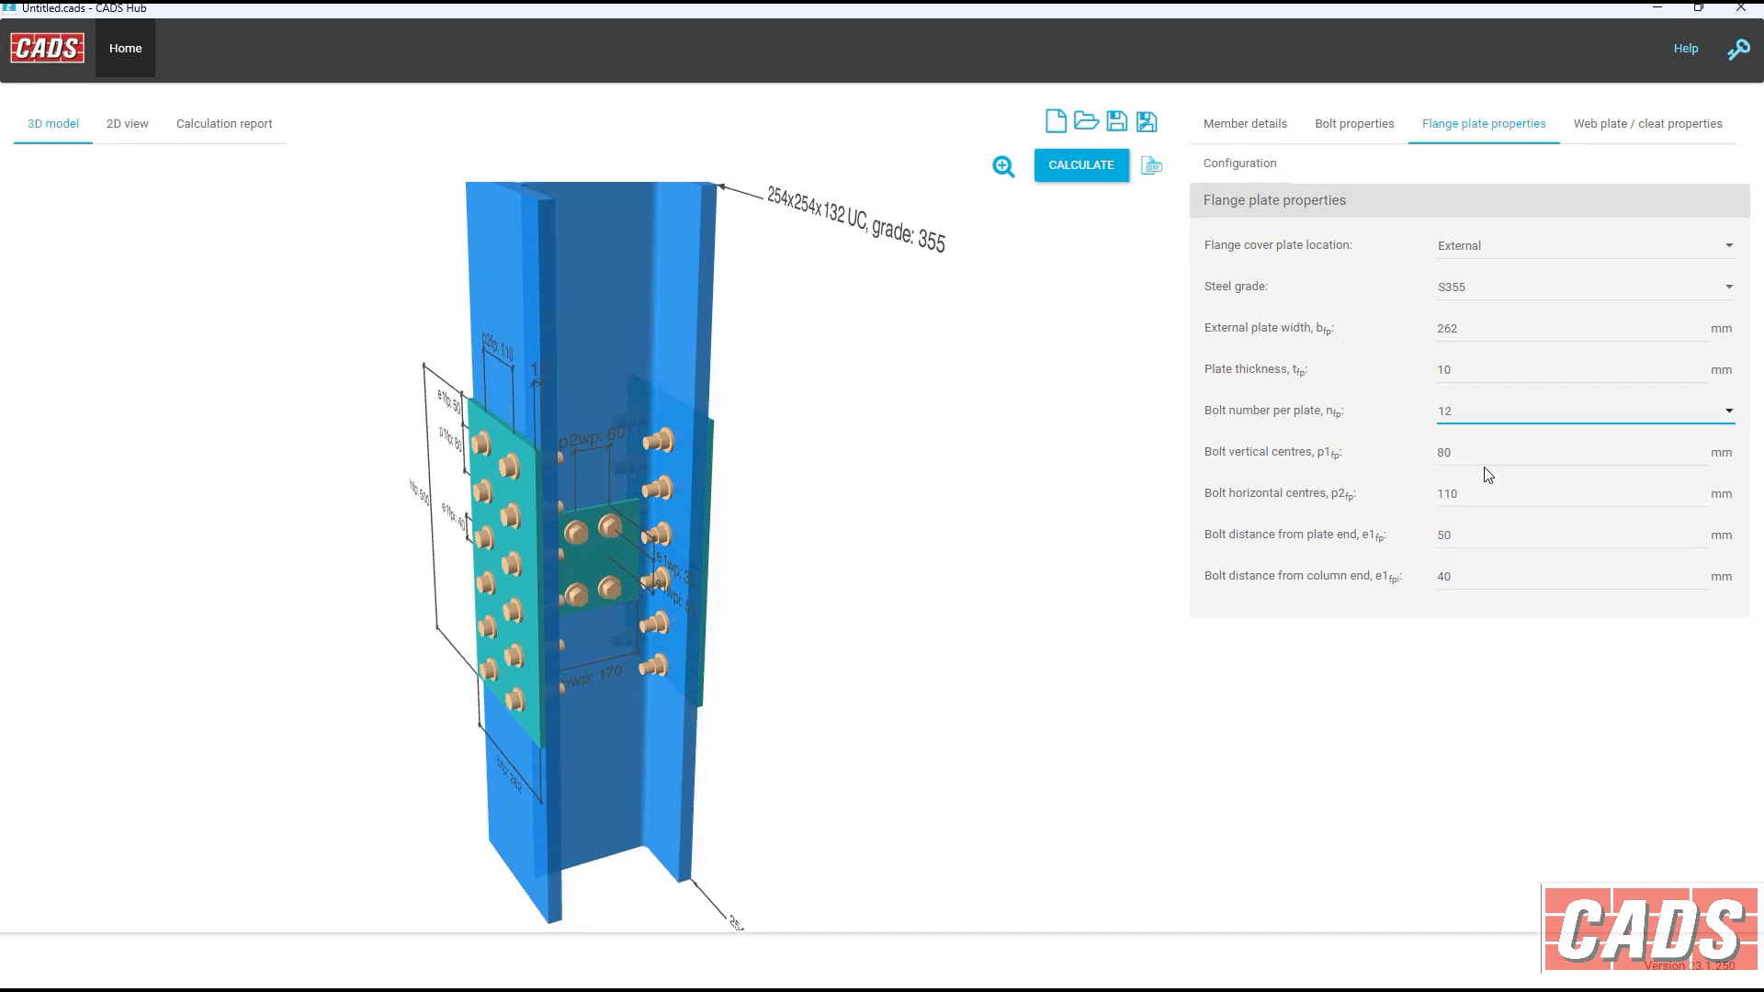
pyautogui.click(1468, 424)
pyautogui.click(1472, 475)
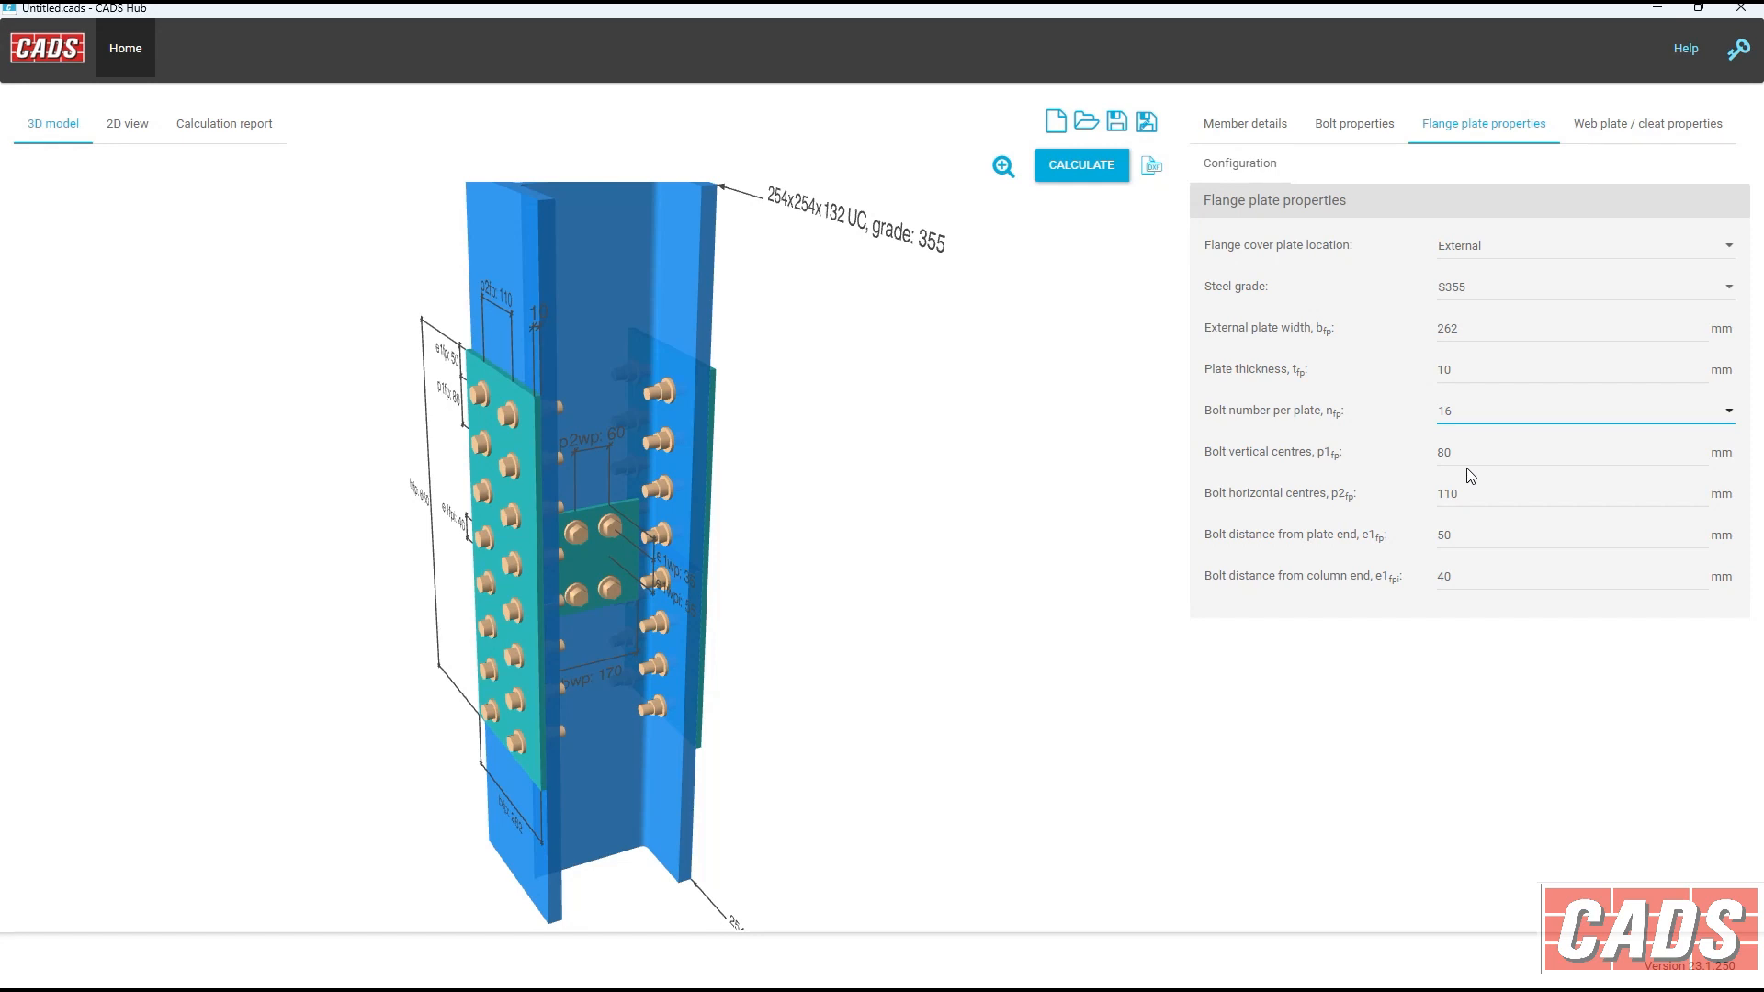
# Check the web plate properties and run the splice calculation from the member details.
pyautogui.click(1602, 125)
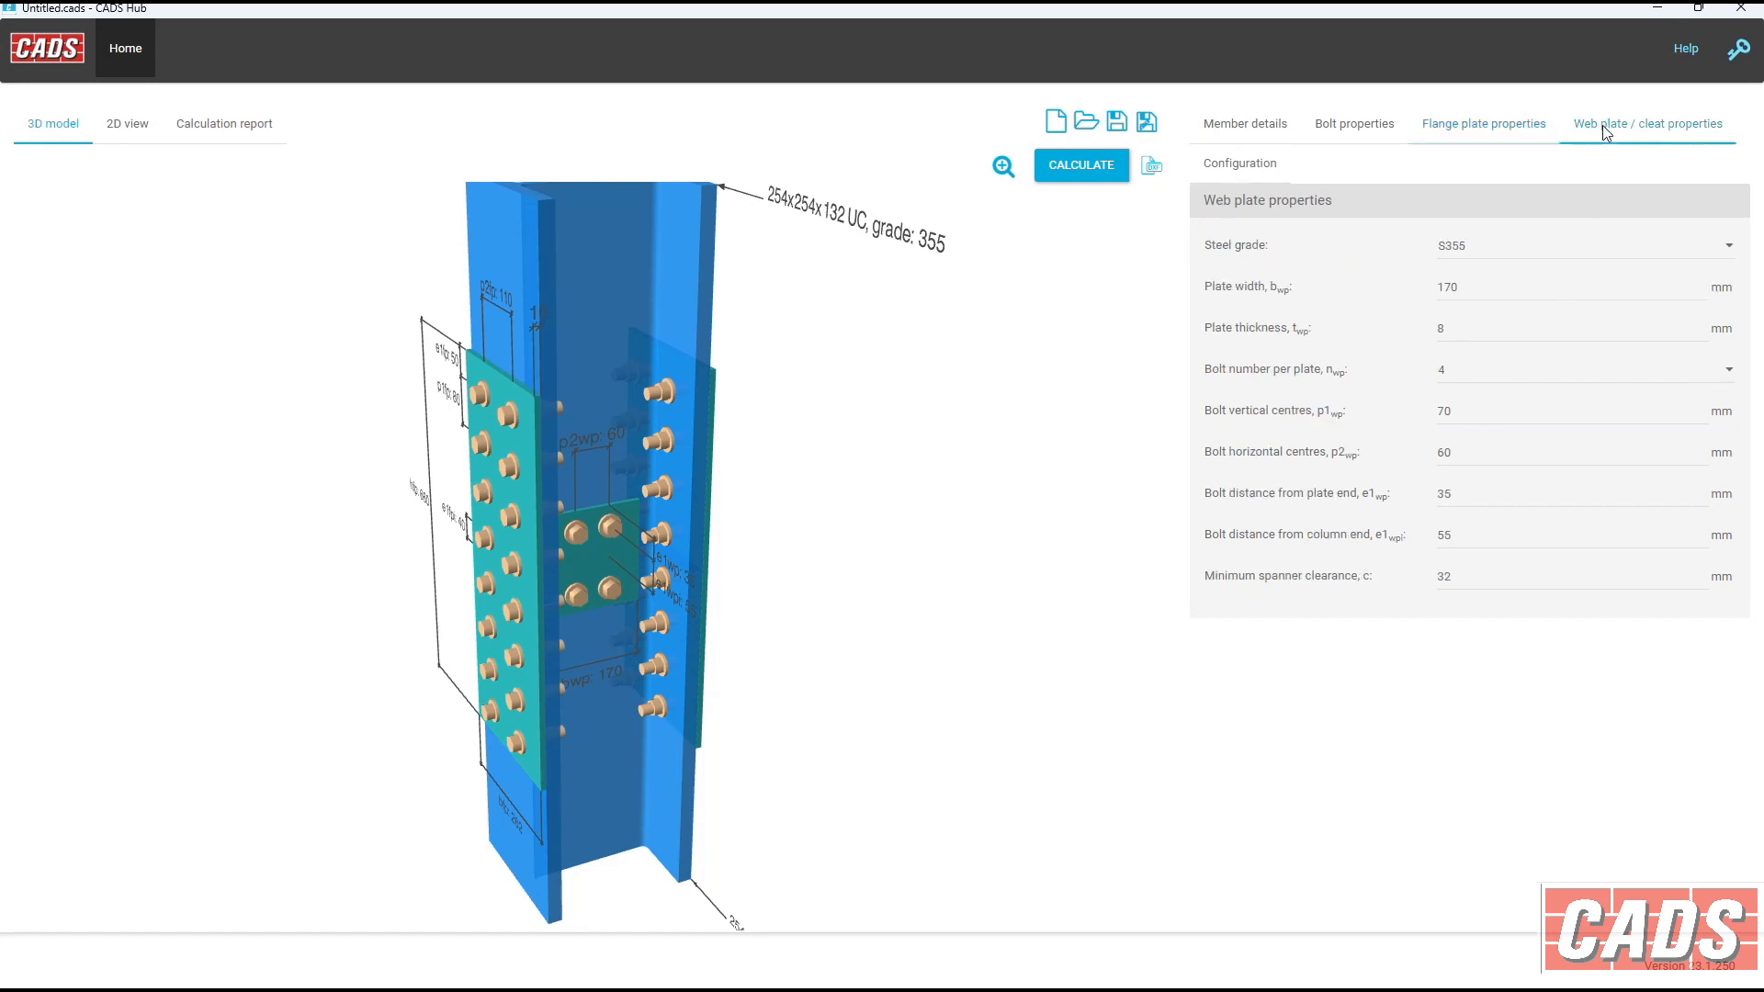
pyautogui.click(1500, 257)
pyautogui.click(1495, 281)
pyautogui.press('Tab')
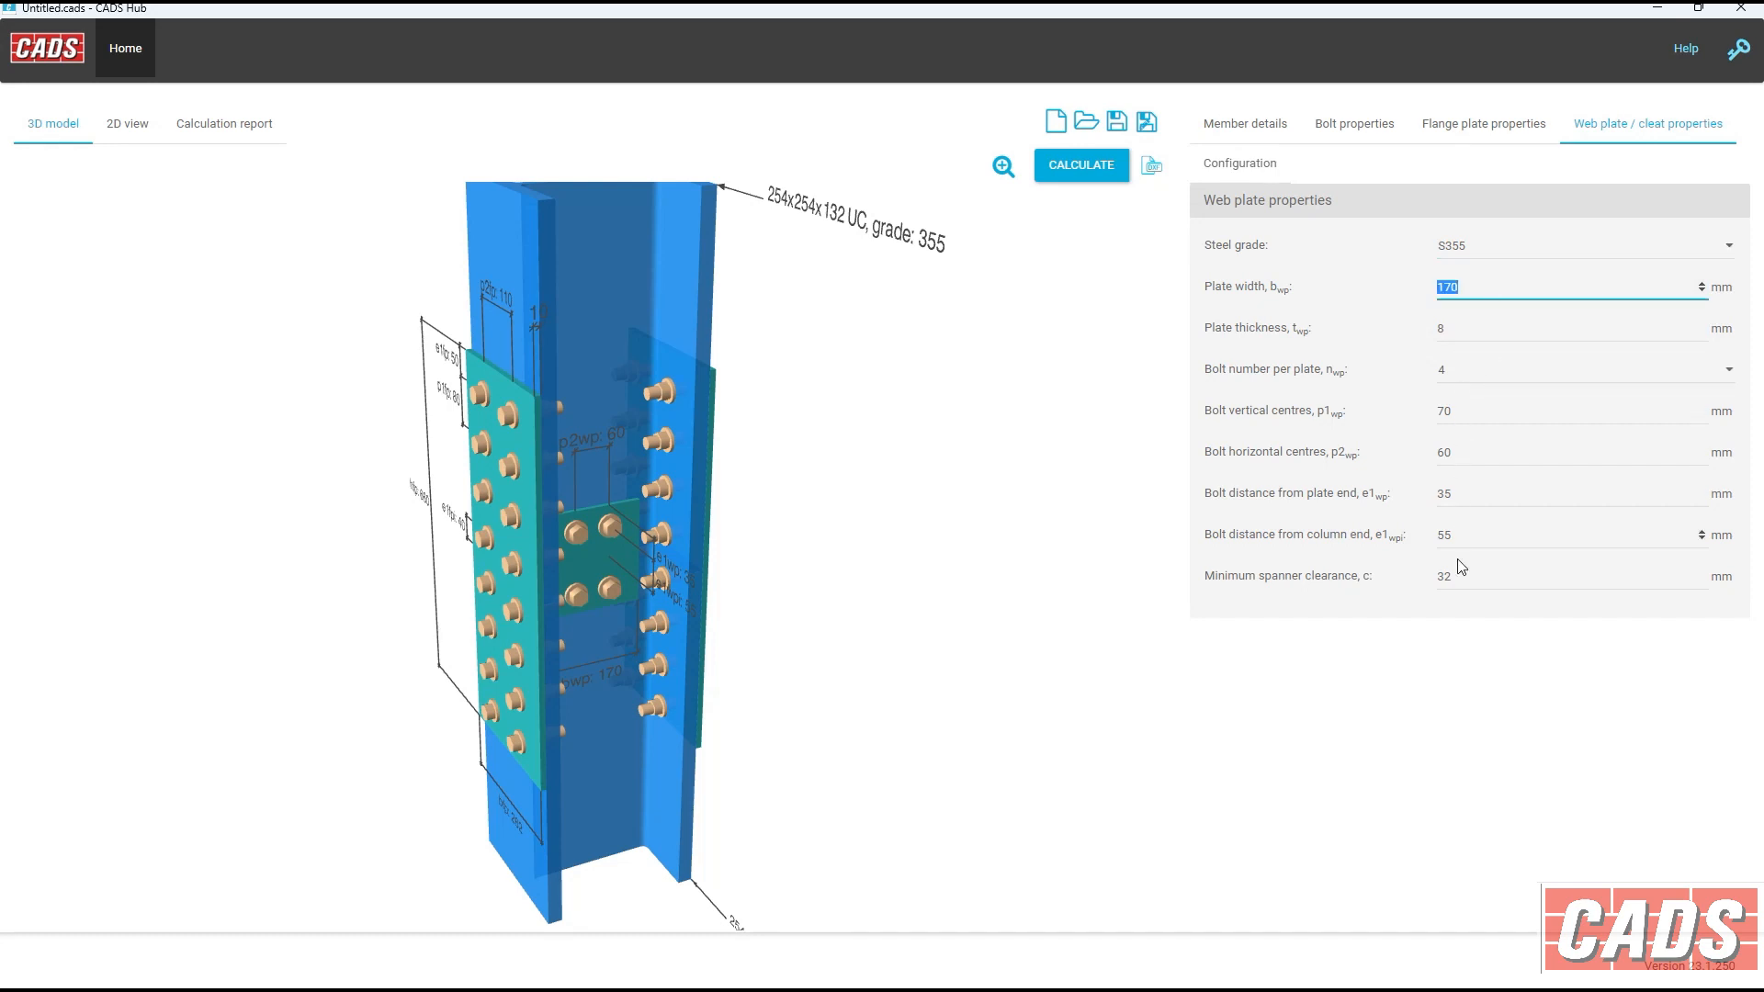
pyautogui.click(1263, 129)
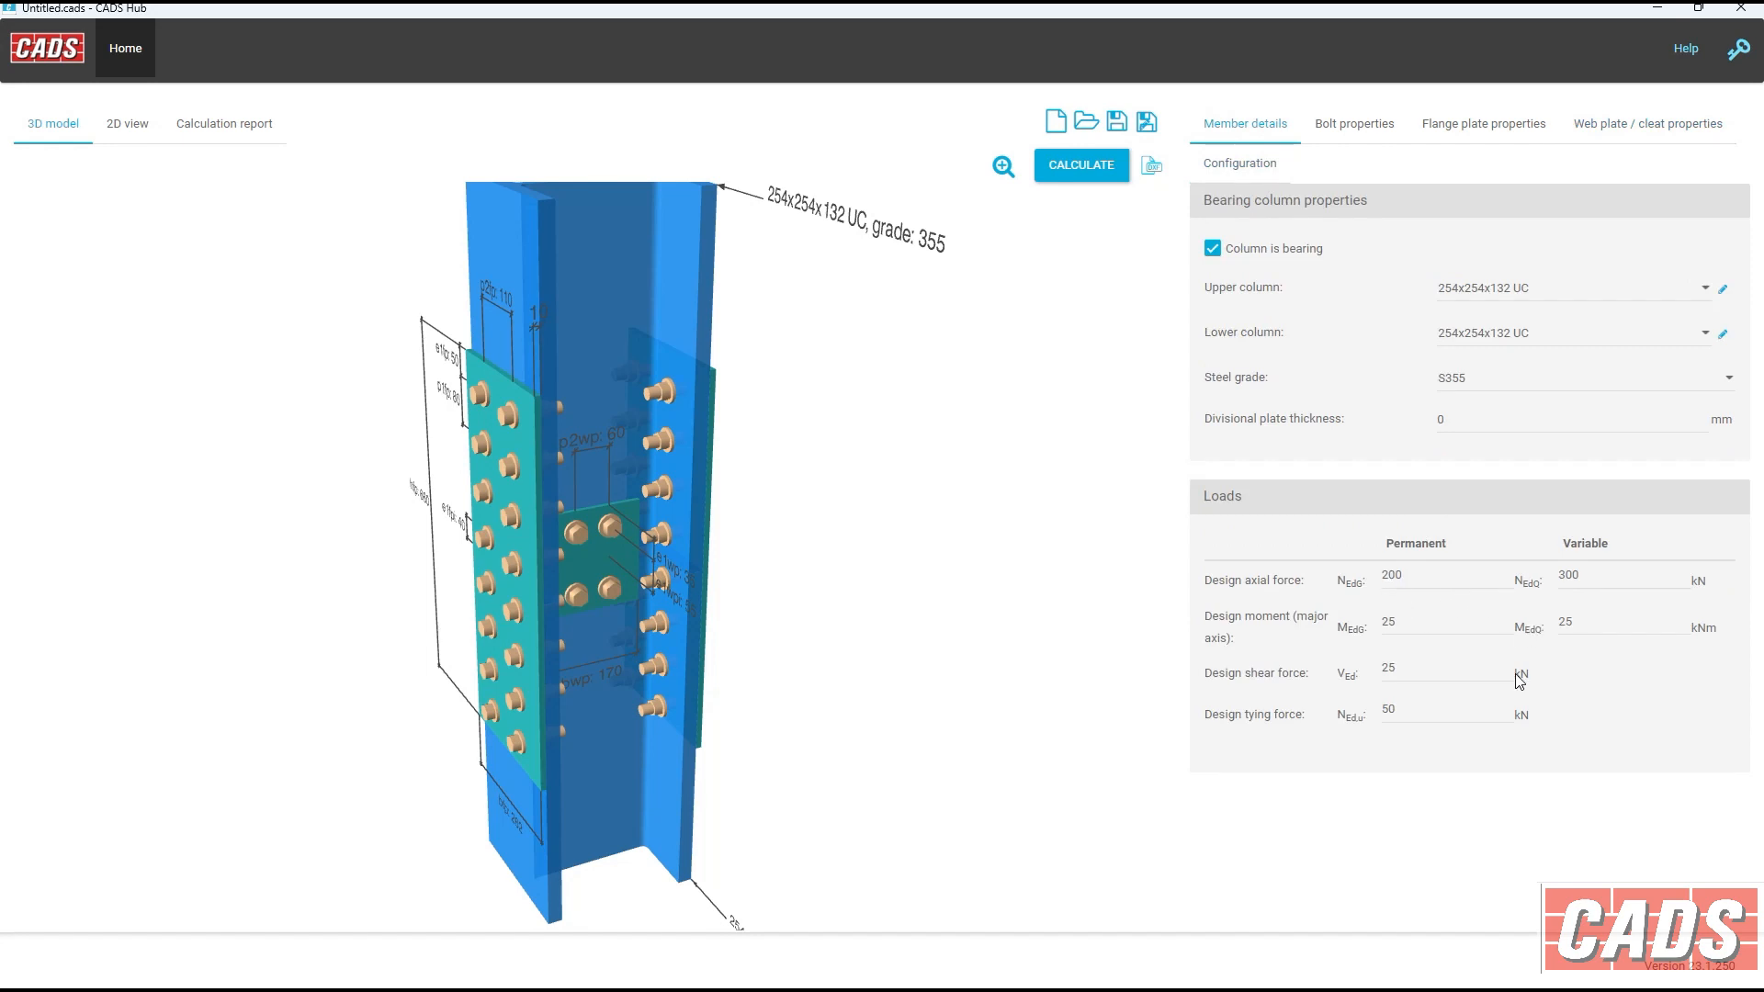
pyautogui.click(1095, 171)
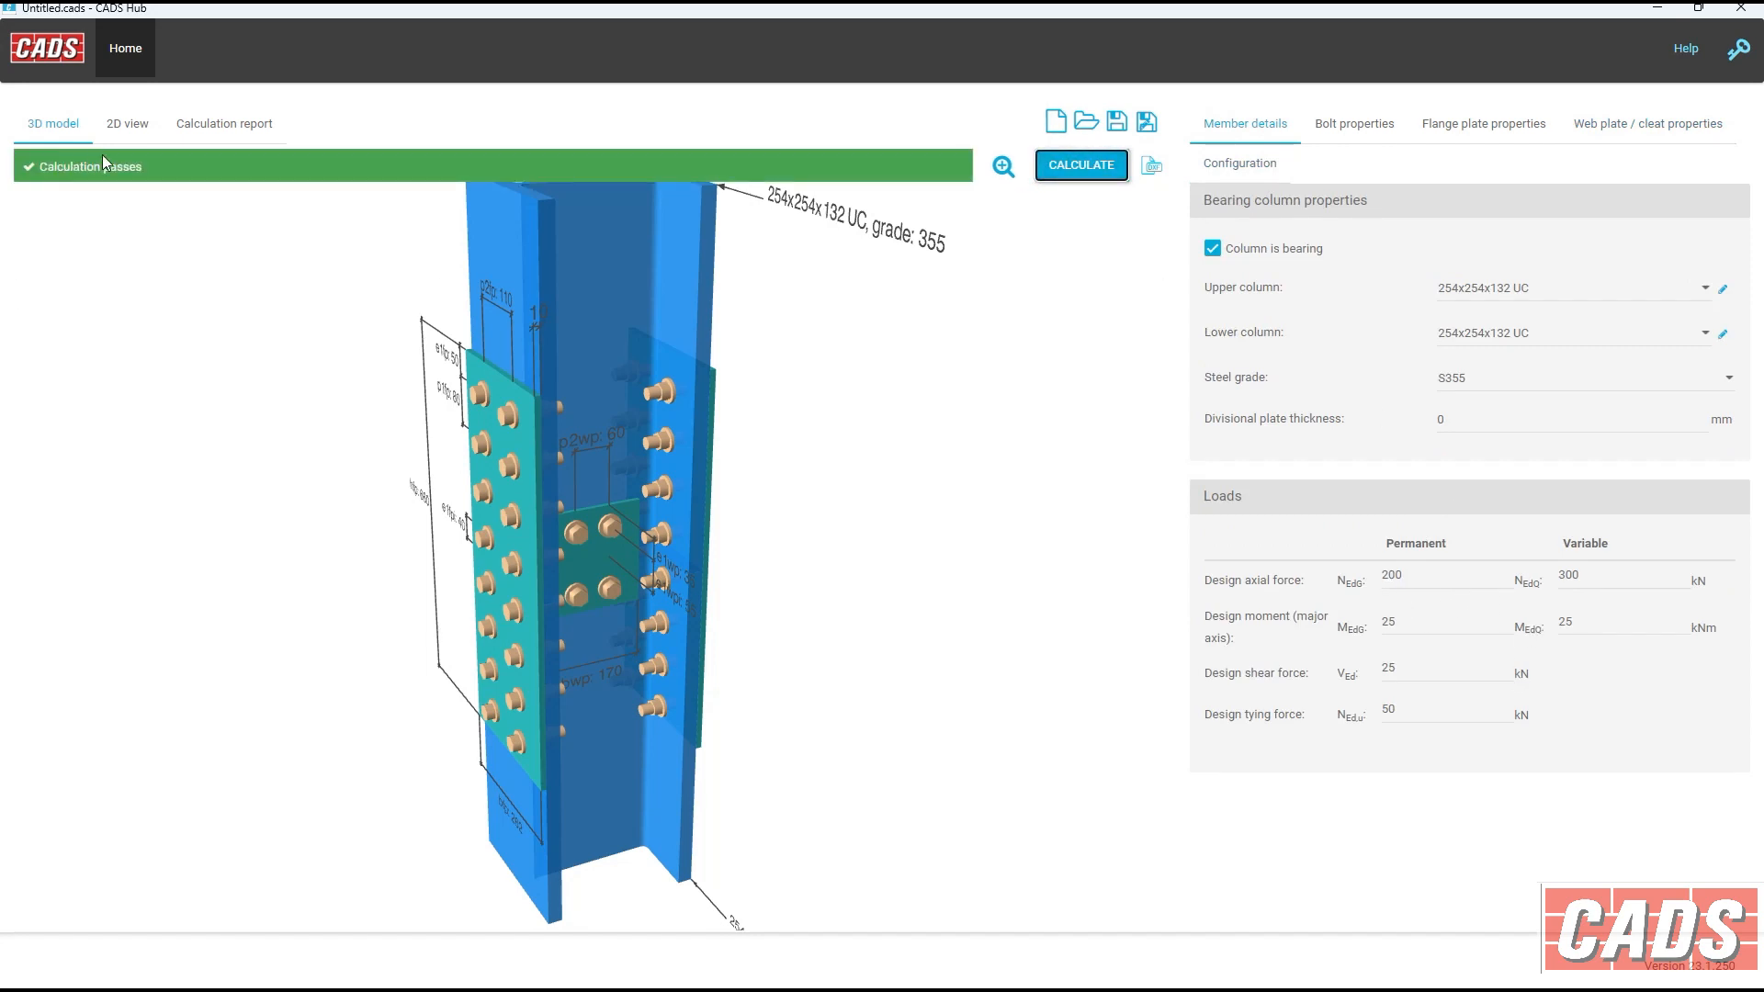
# Inspect the splice in 2D and open its calculation report in the Summary format.
pyautogui.click(134, 130)
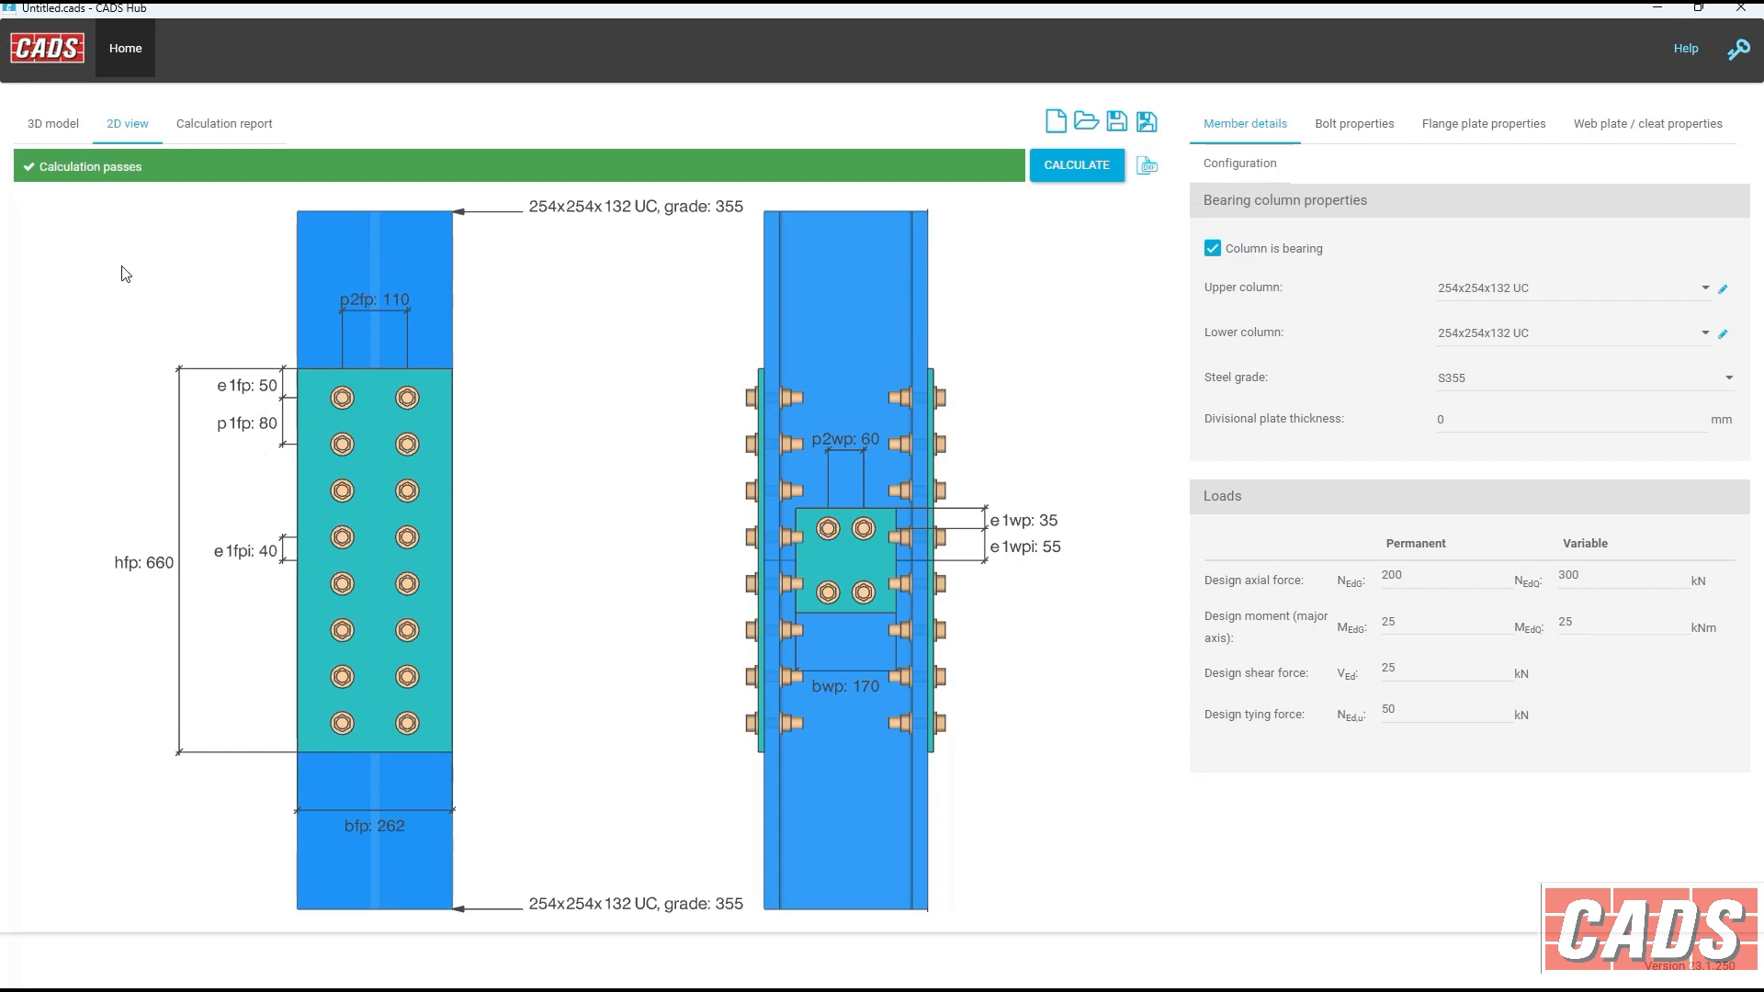
pyautogui.click(64, 142)
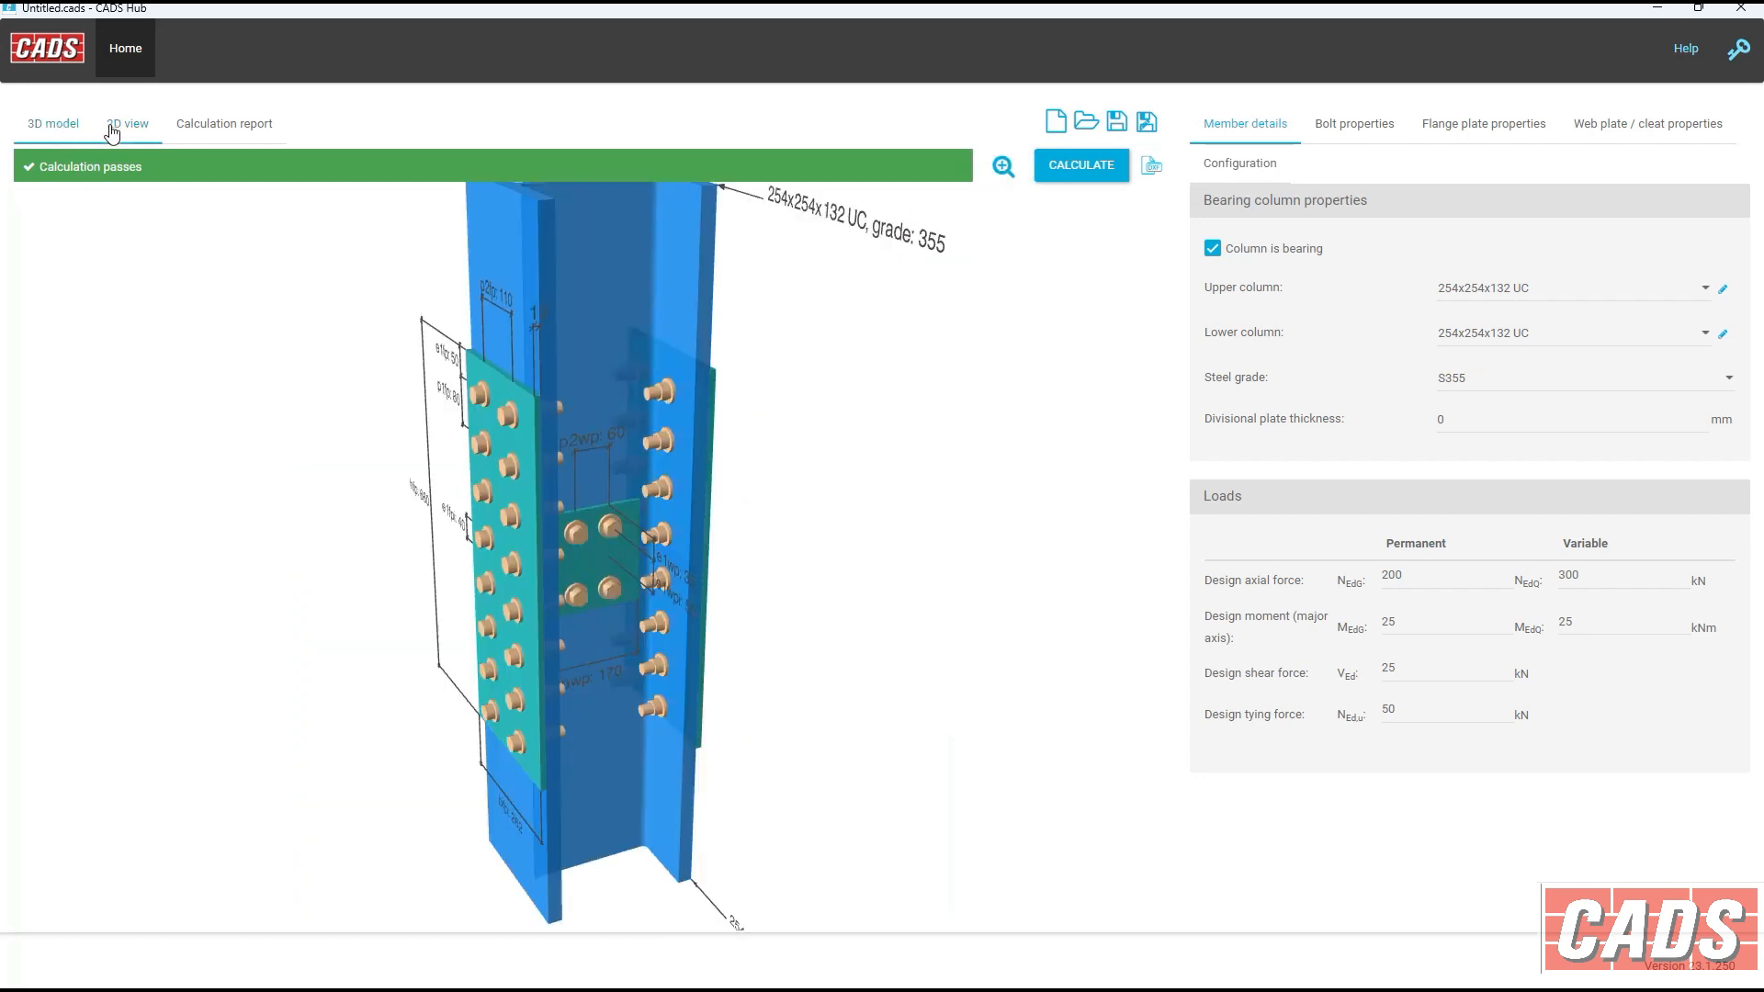
pyautogui.click(112, 129)
pyautogui.click(193, 138)
pyautogui.scroll(-2, 817, 507)
pyautogui.scroll(-1, 820, 511)
pyautogui.click(1061, 167)
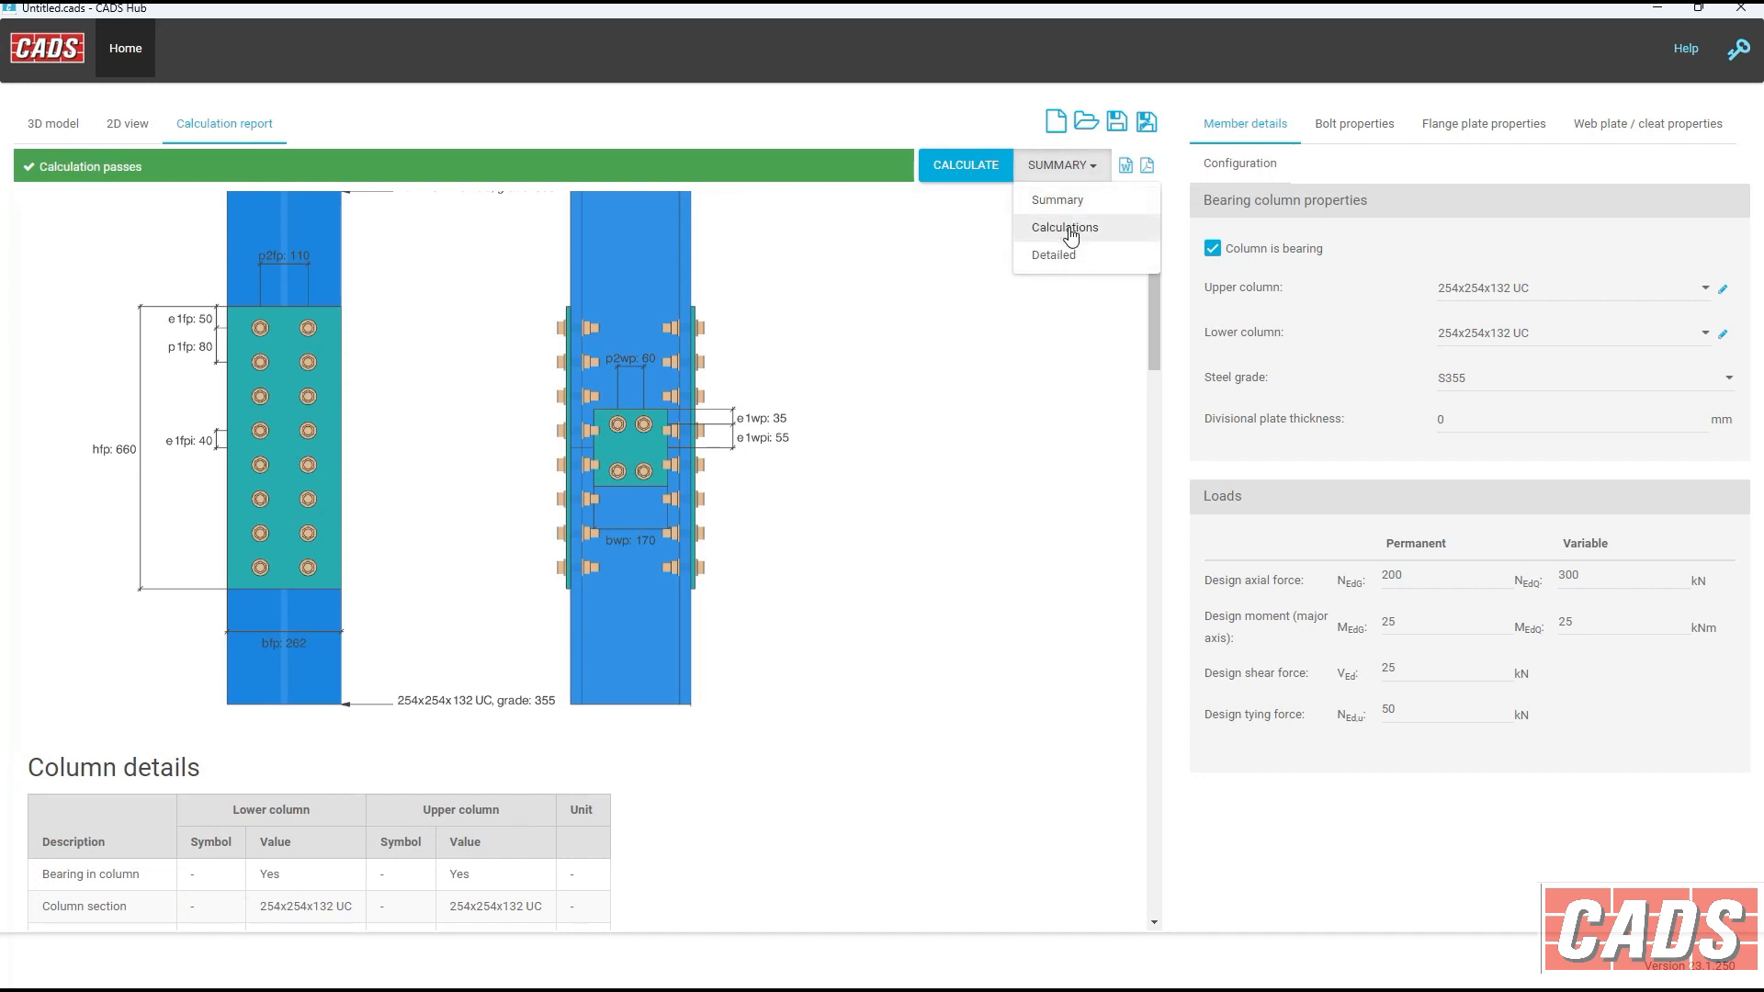
pyautogui.click(1056, 199)
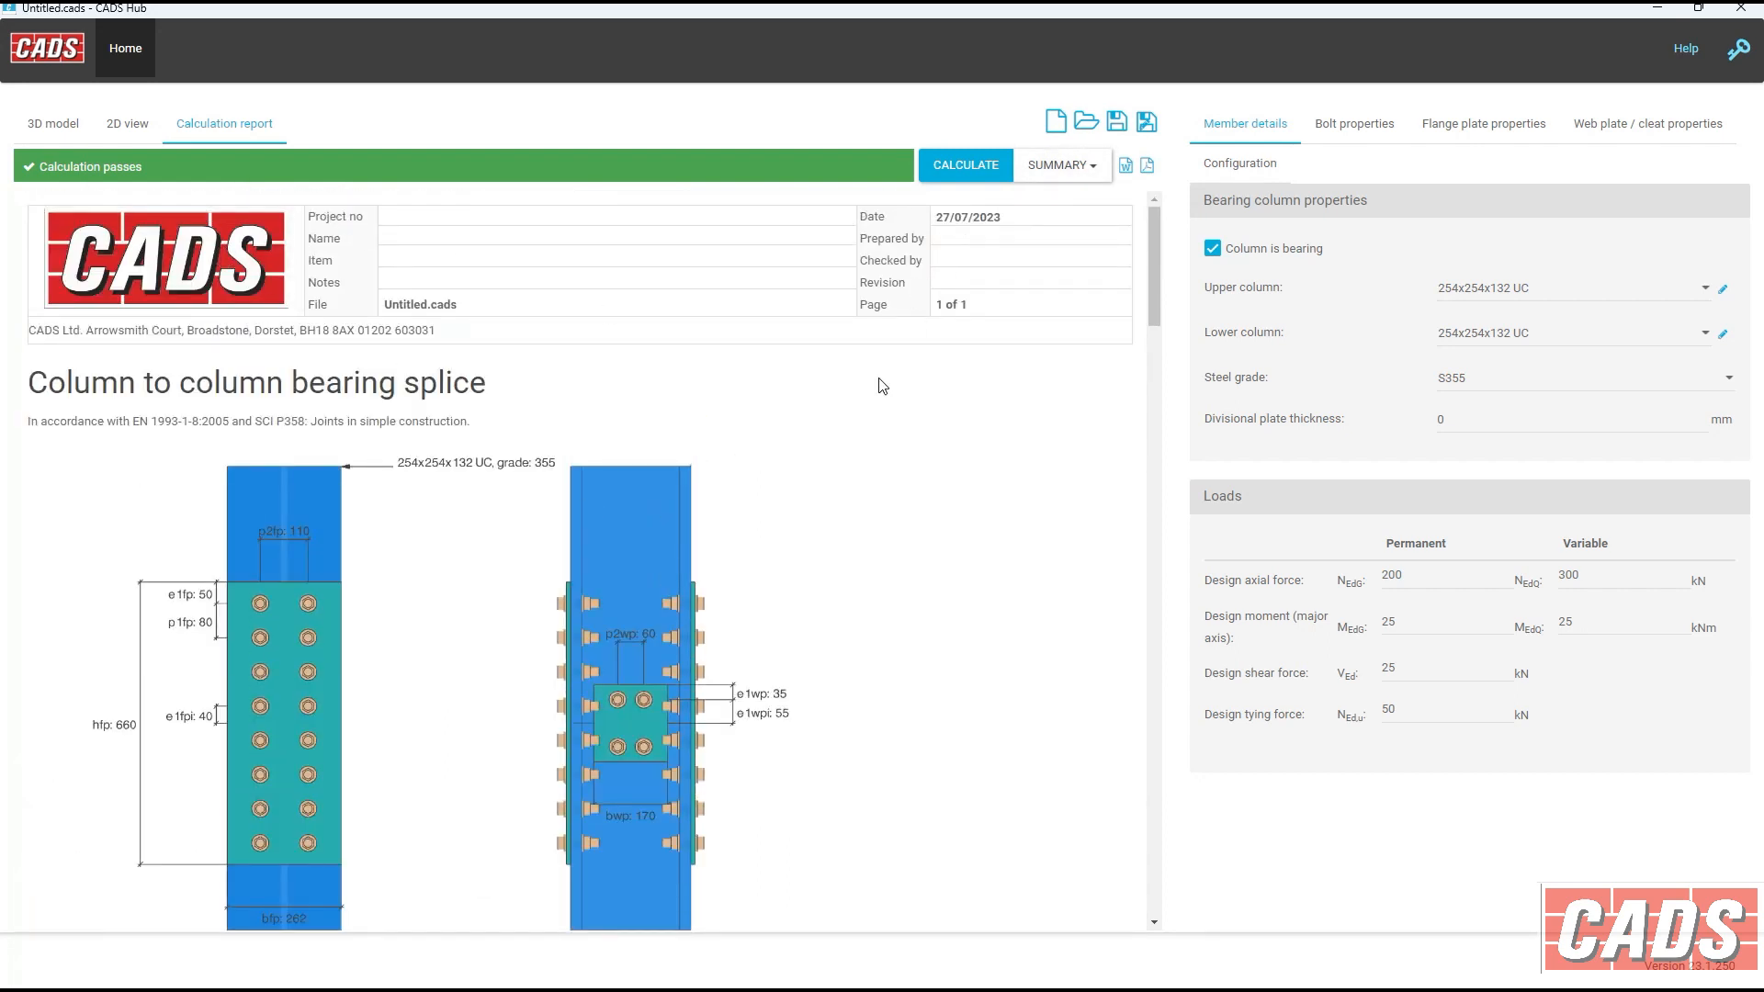
# Examine the summary report's design standards, column and plate details, loads, geometry checks, result summary and geometry variable appendix.
pyautogui.scroll(-1, 882, 386)
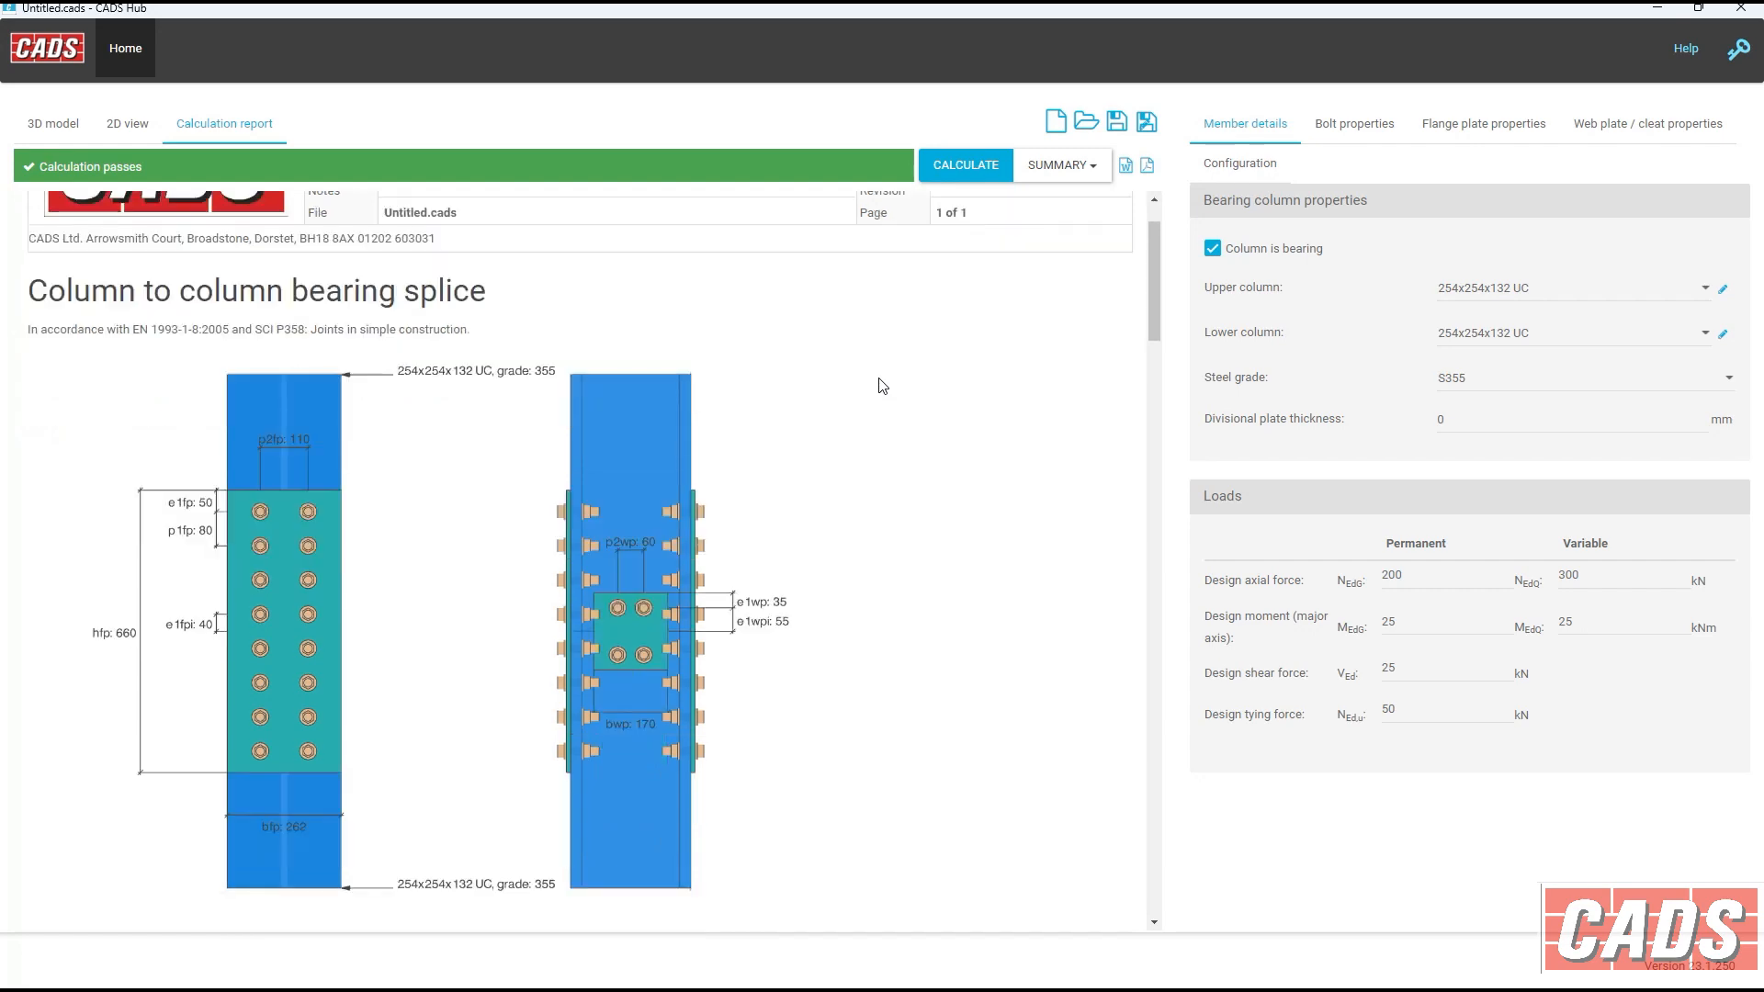
pyautogui.moveTo(471, 329); pyautogui.dragTo(36, 333)
pyautogui.scroll(-2, 801, 380)
pyautogui.scroll(-7, 801, 380)
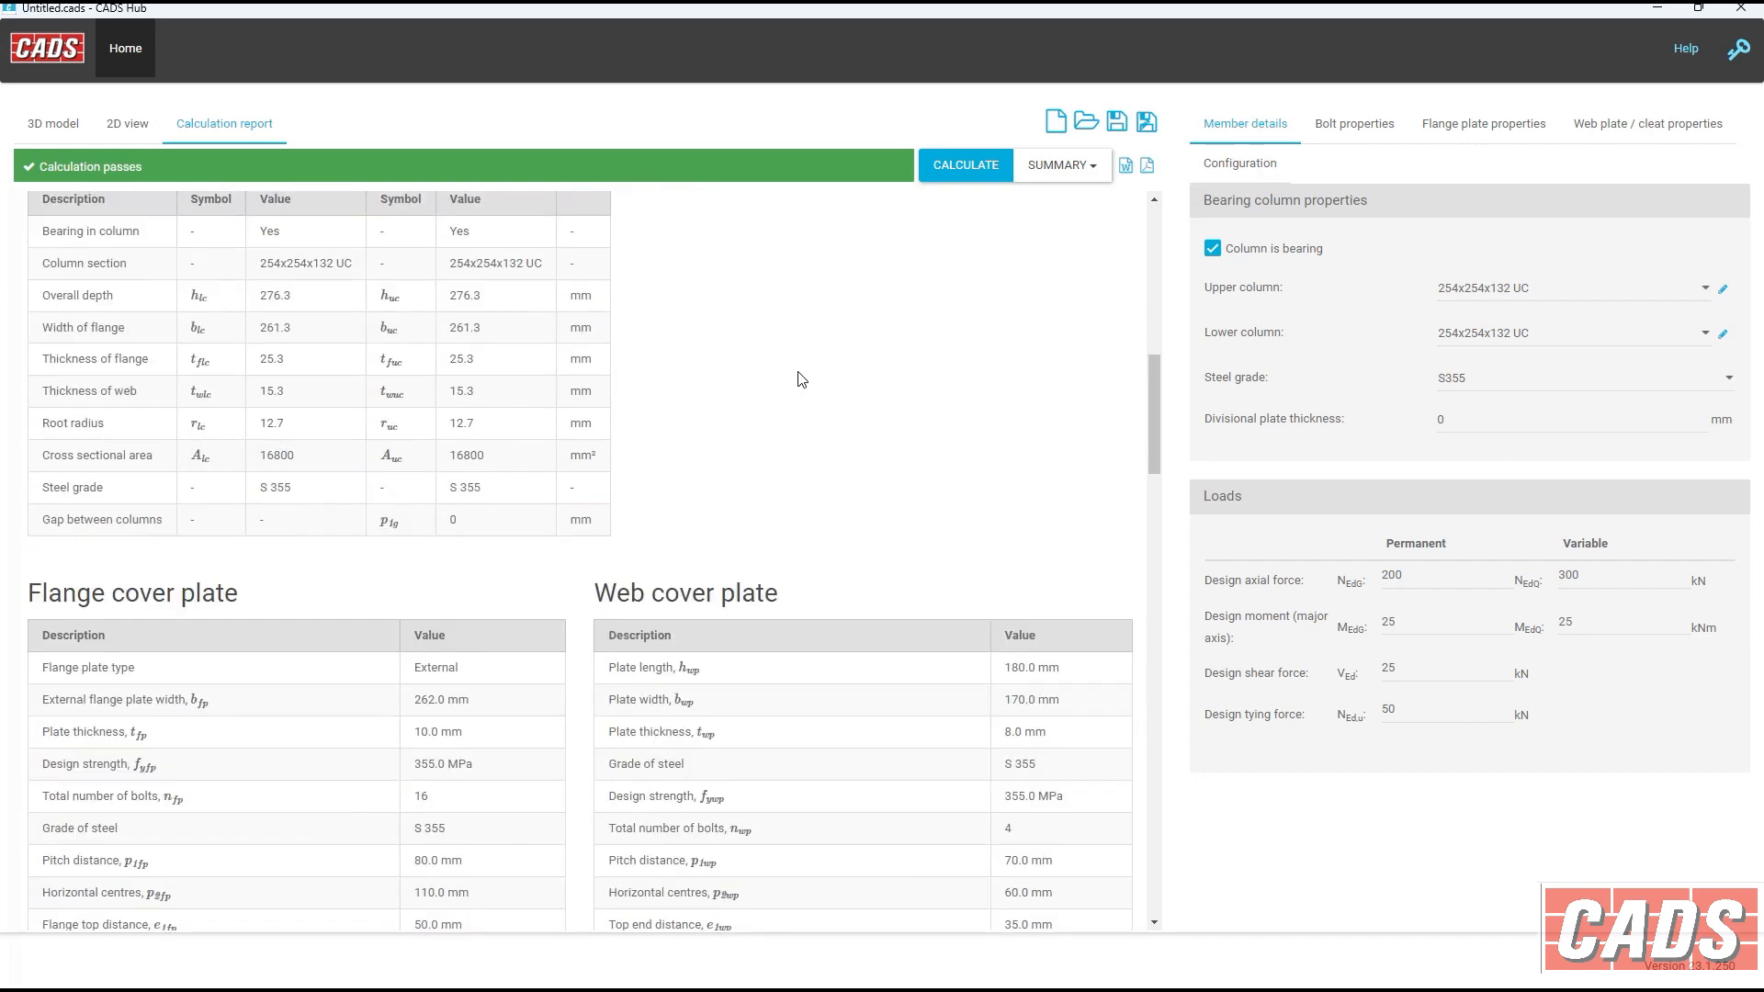
pyautogui.scroll(-5, 801, 379)
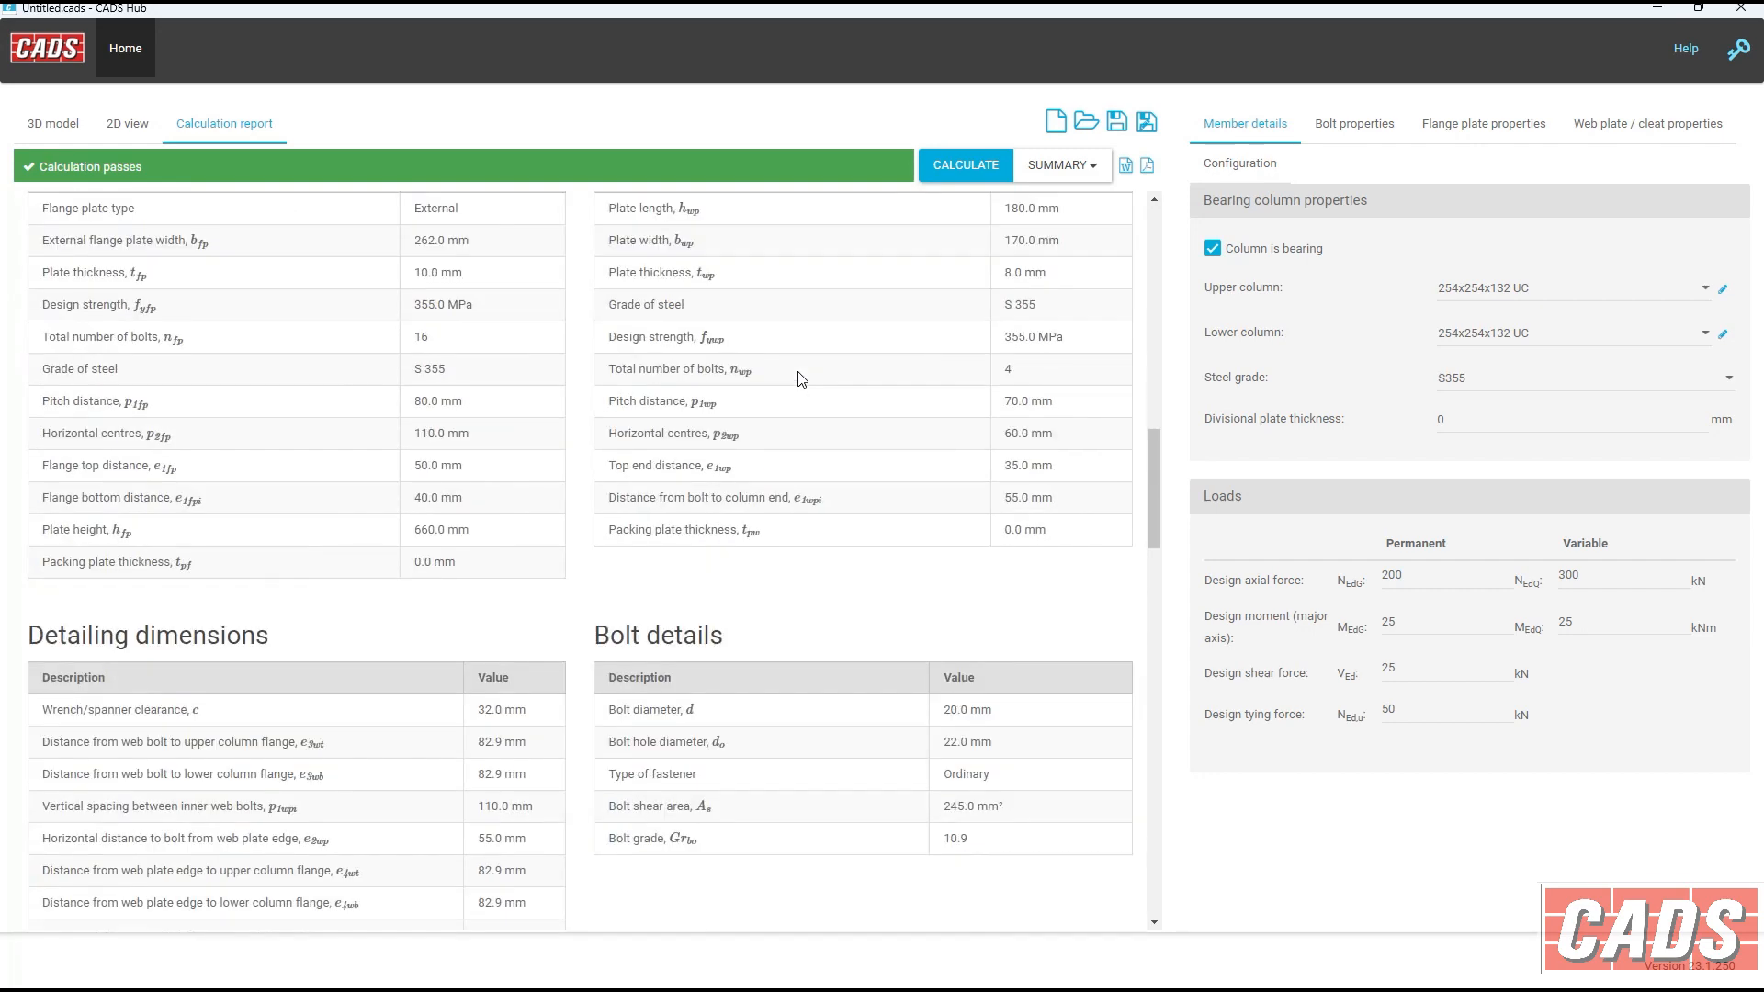
pyautogui.scroll(-2, 802, 379)
pyautogui.scroll(-2, 806, 406)
pyautogui.scroll(-7, 807, 406)
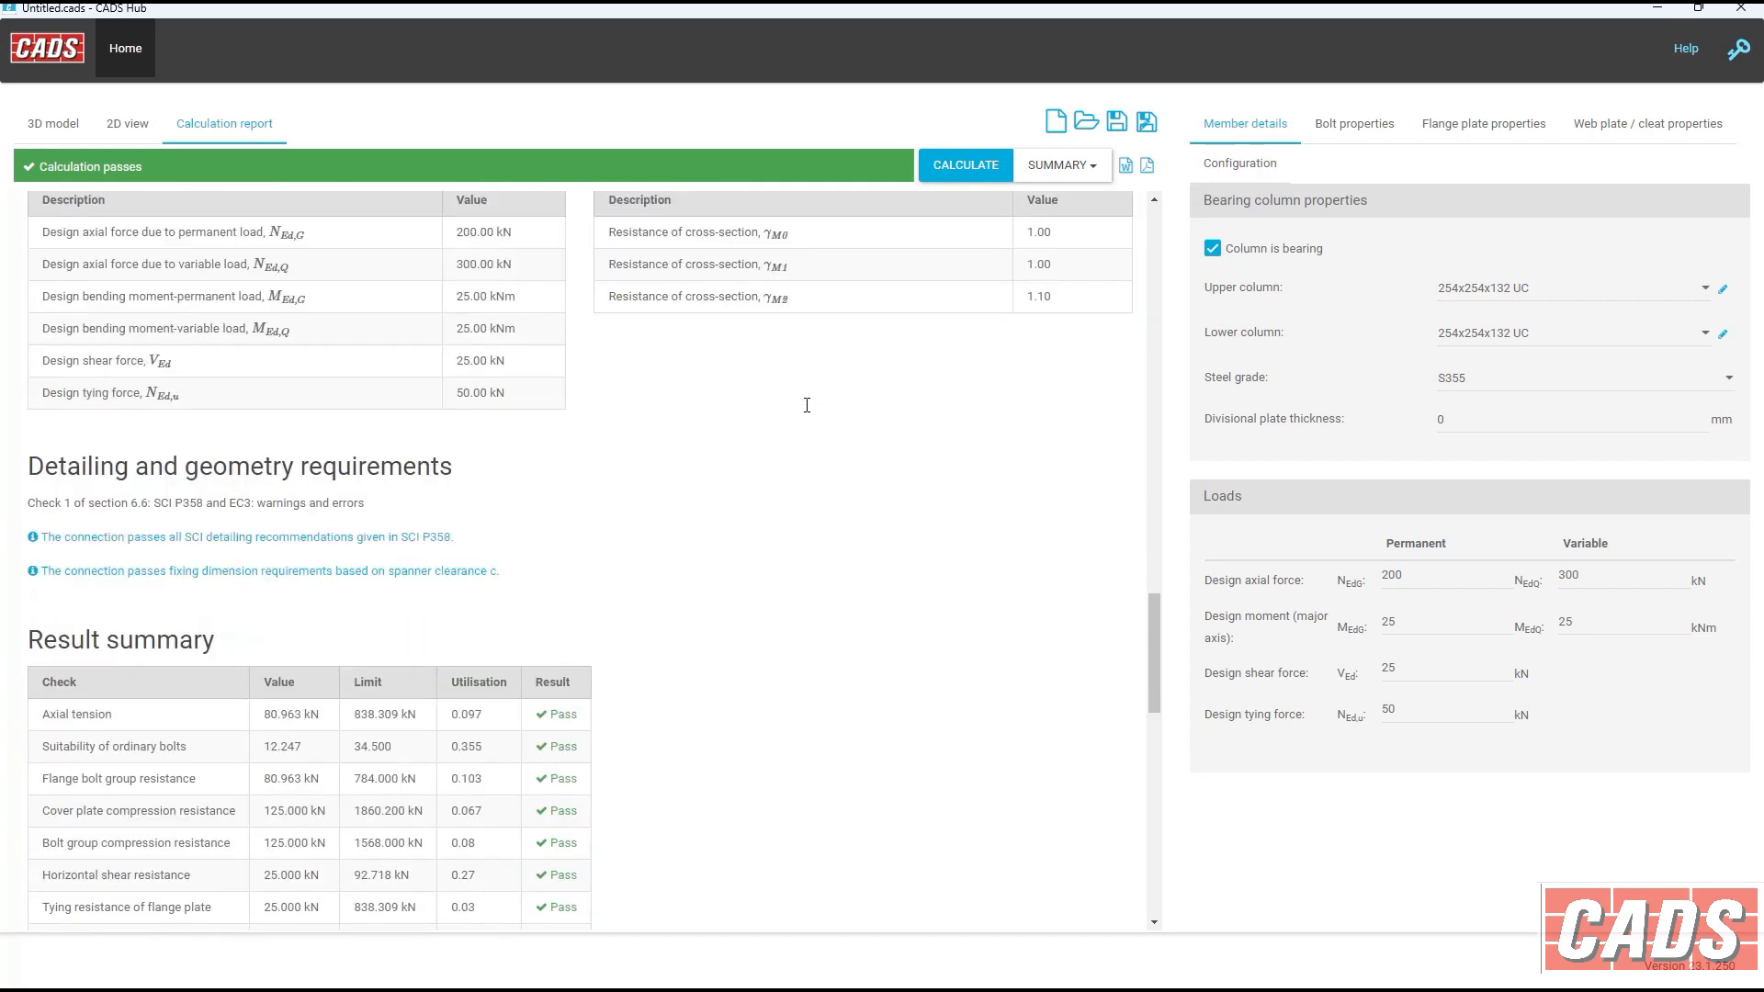
pyautogui.scroll(-3, 806, 405)
pyautogui.scroll(1, 808, 413)
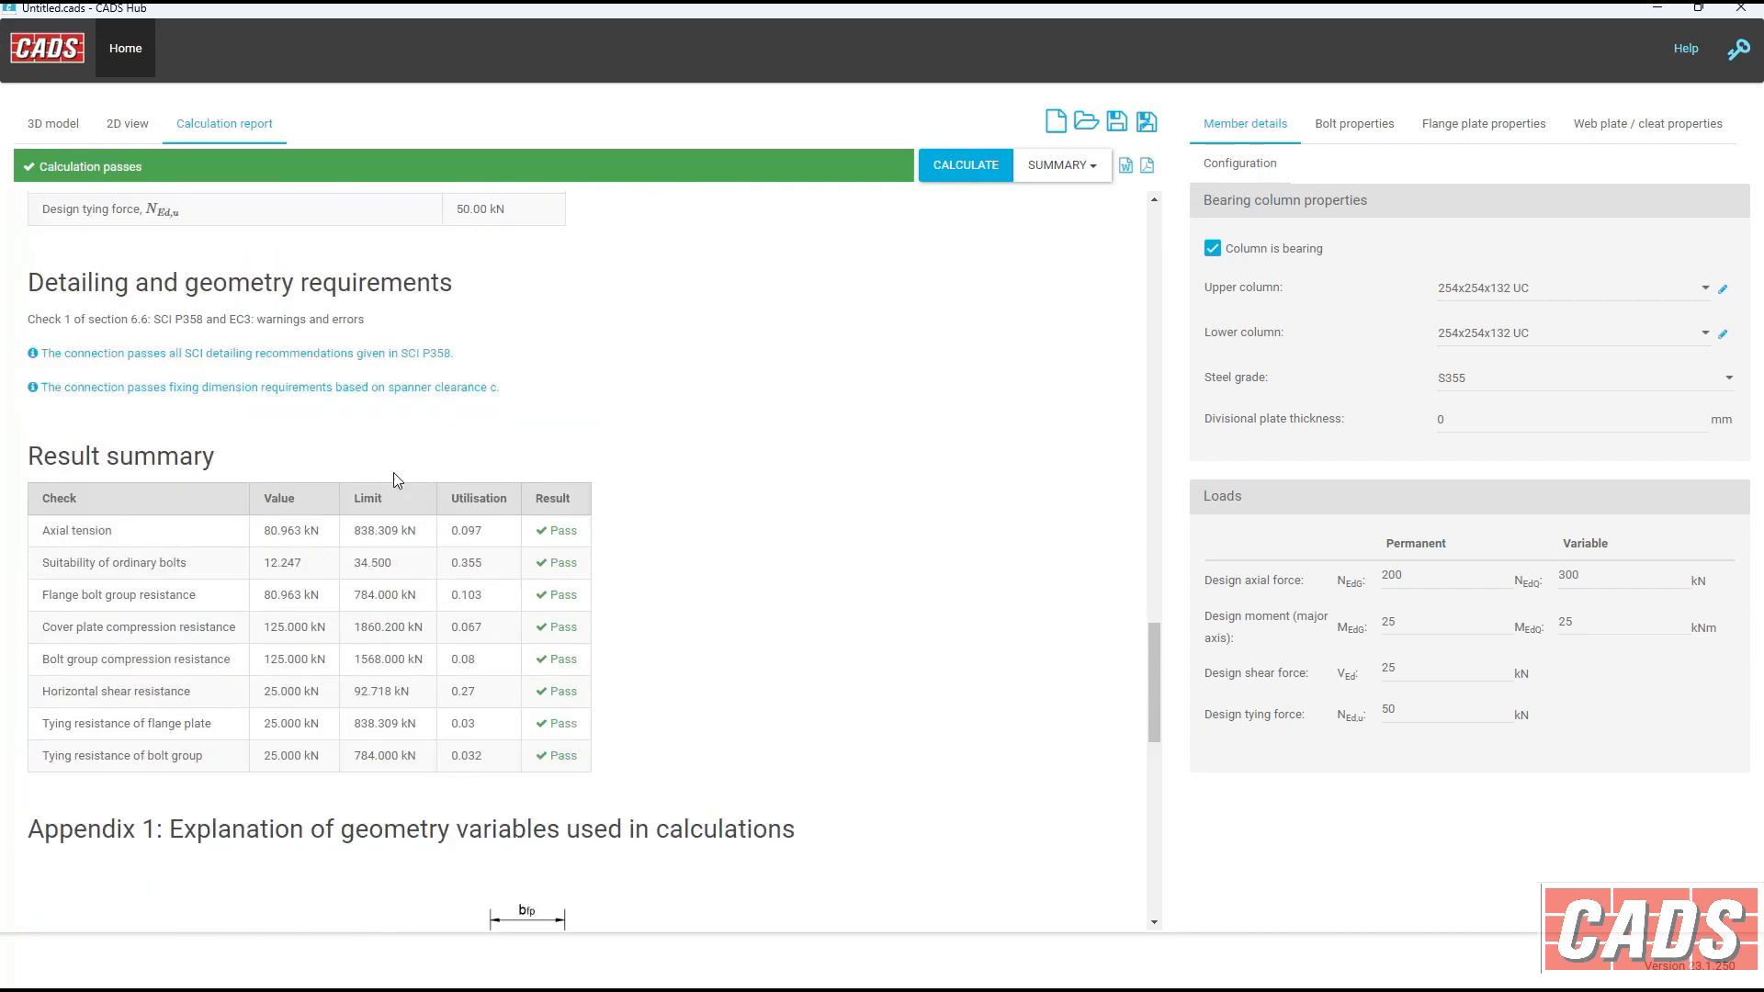
pyautogui.scroll(-1, 330, 544)
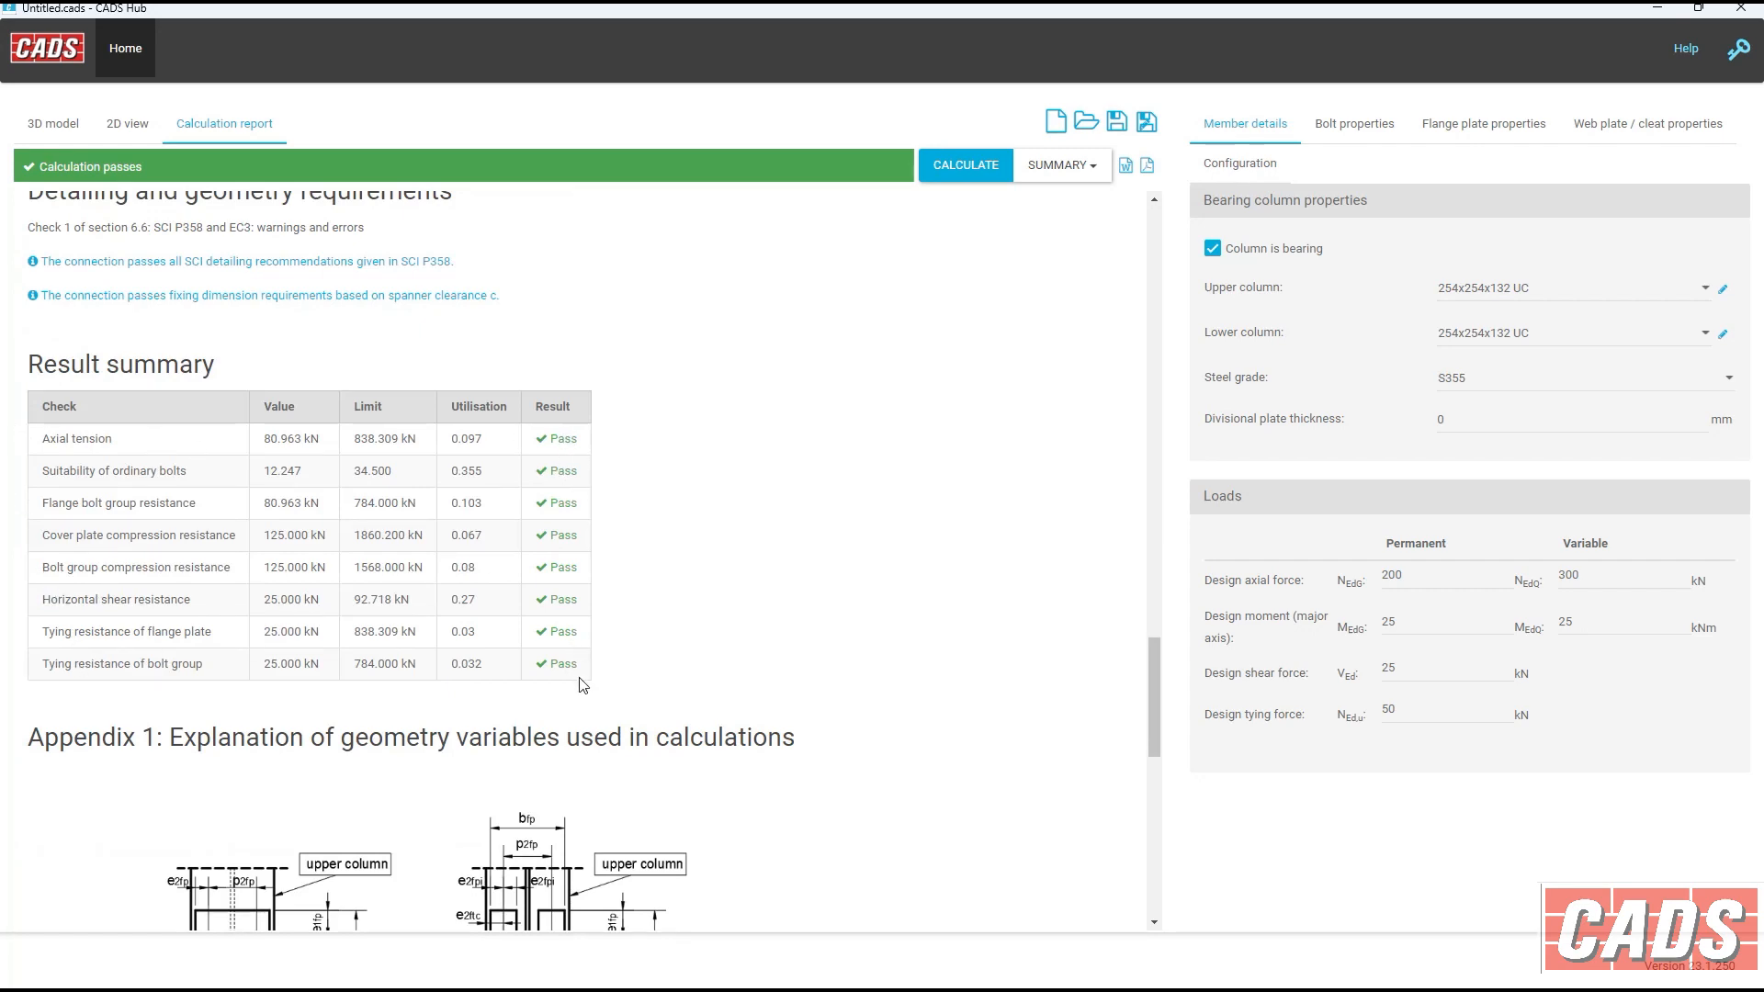
pyautogui.scroll(-9, 637, 677)
pyautogui.scroll(-2, 639, 678)
pyautogui.scroll(9, 638, 678)
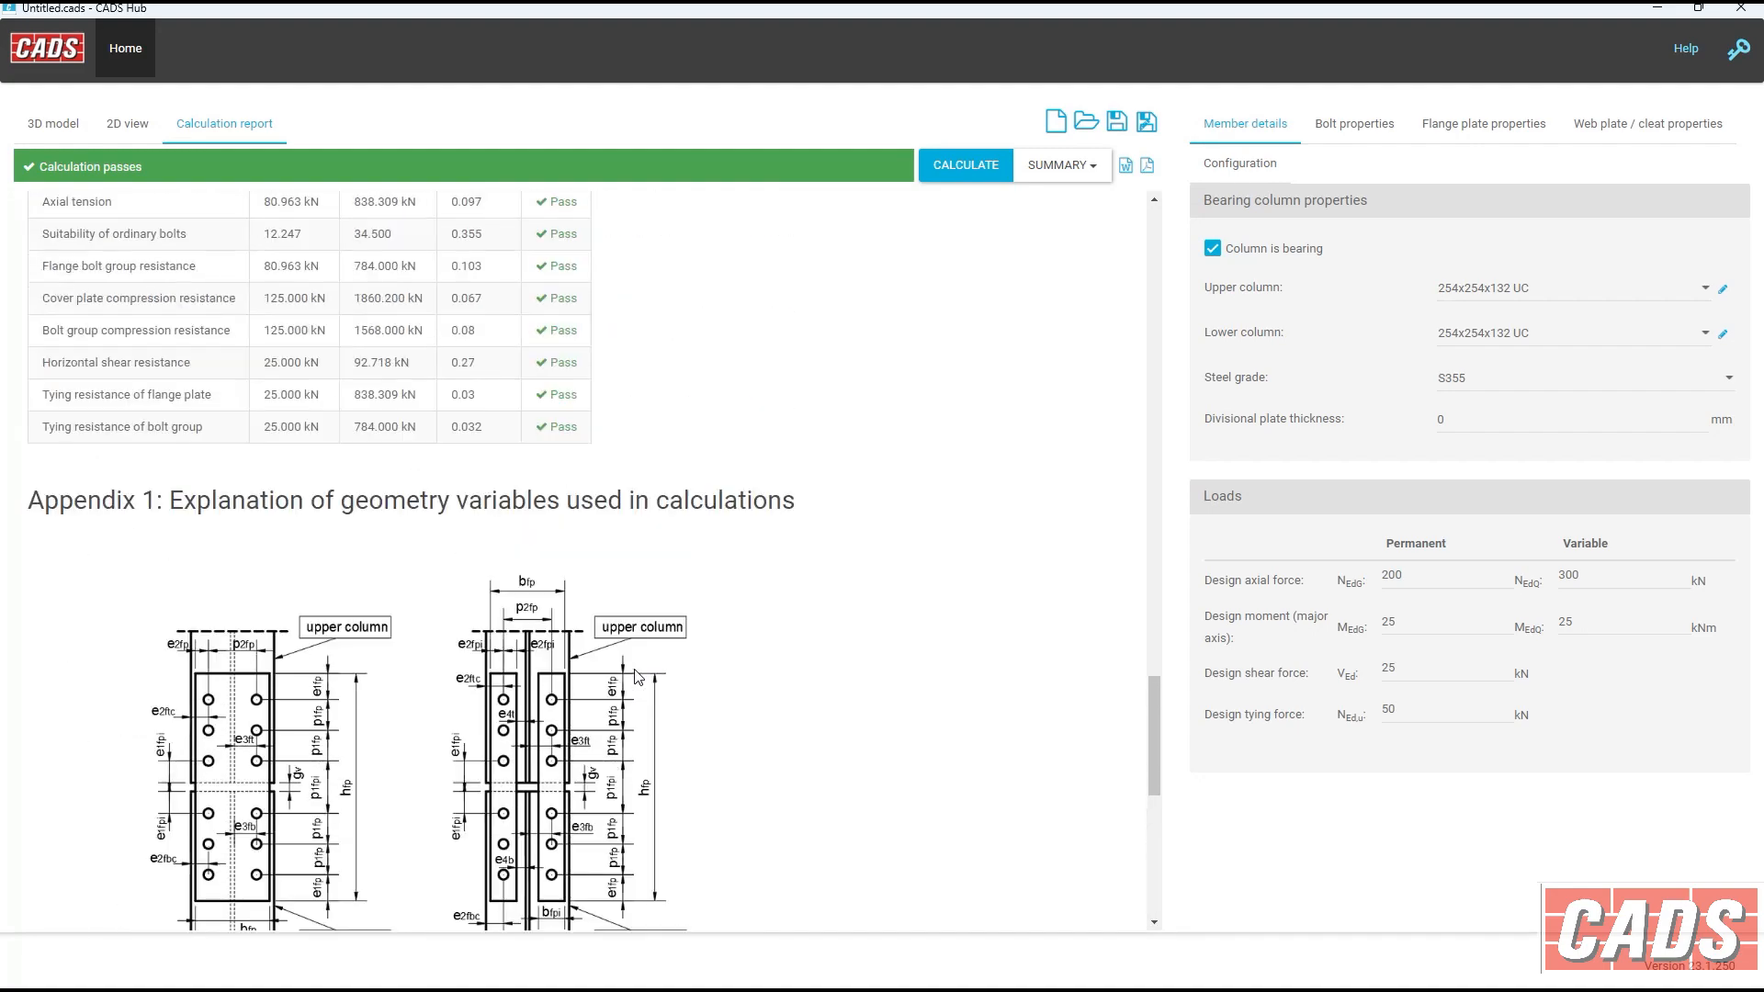
pyautogui.scroll(20, 649, 661)
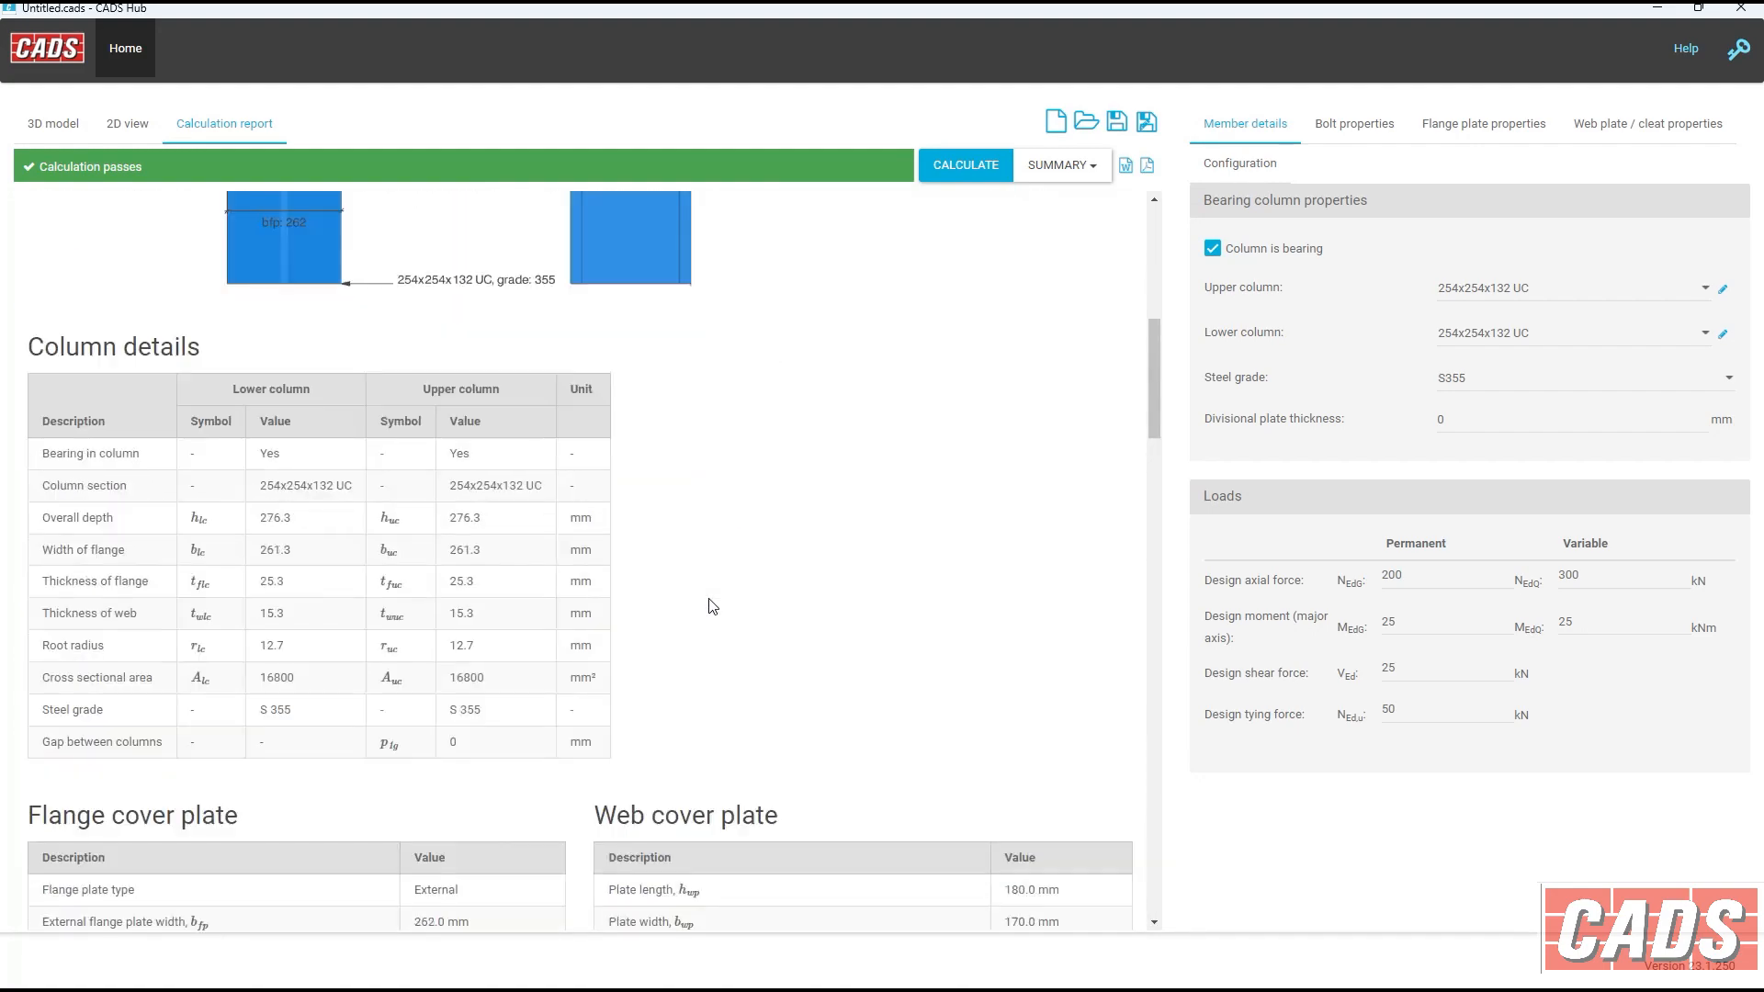
# Switch the column splice report to the Detailed format and examine its flange plate, bolt group and minimum resistance checks.
pyautogui.scroll(4, 709, 606)
pyautogui.scroll(-8, 709, 607)
pyautogui.click(1061, 175)
pyautogui.click(1057, 254)
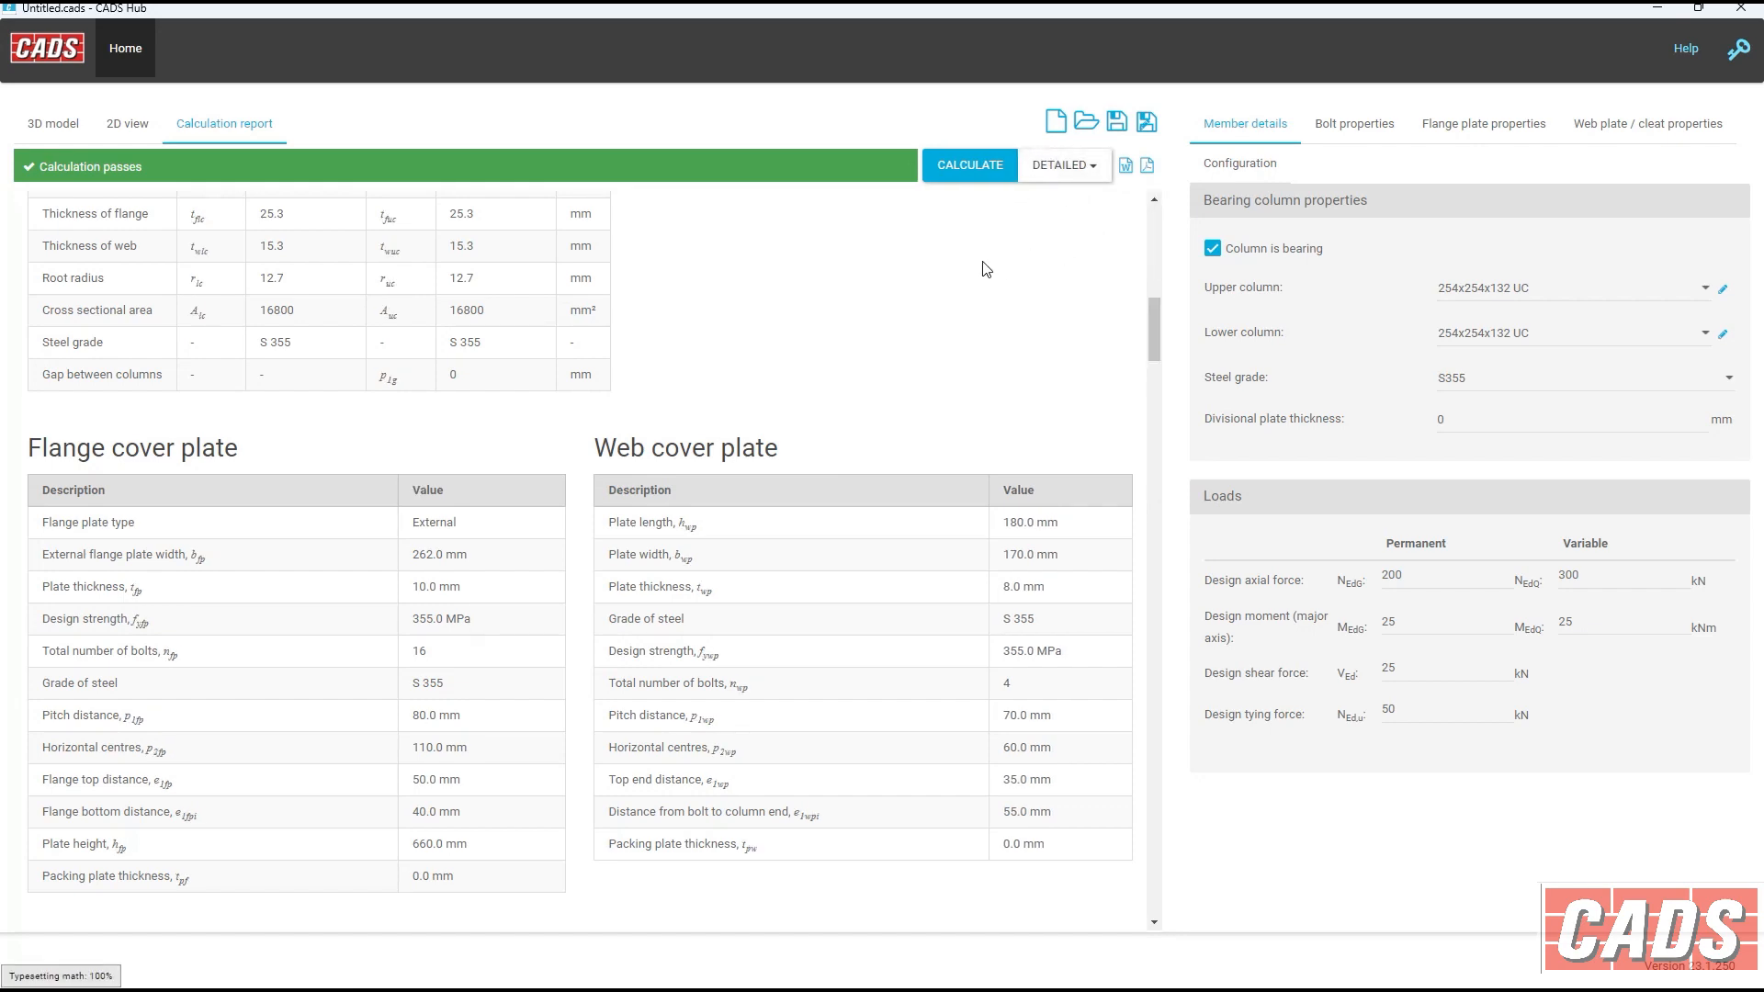
pyautogui.scroll(-15, 788, 372)
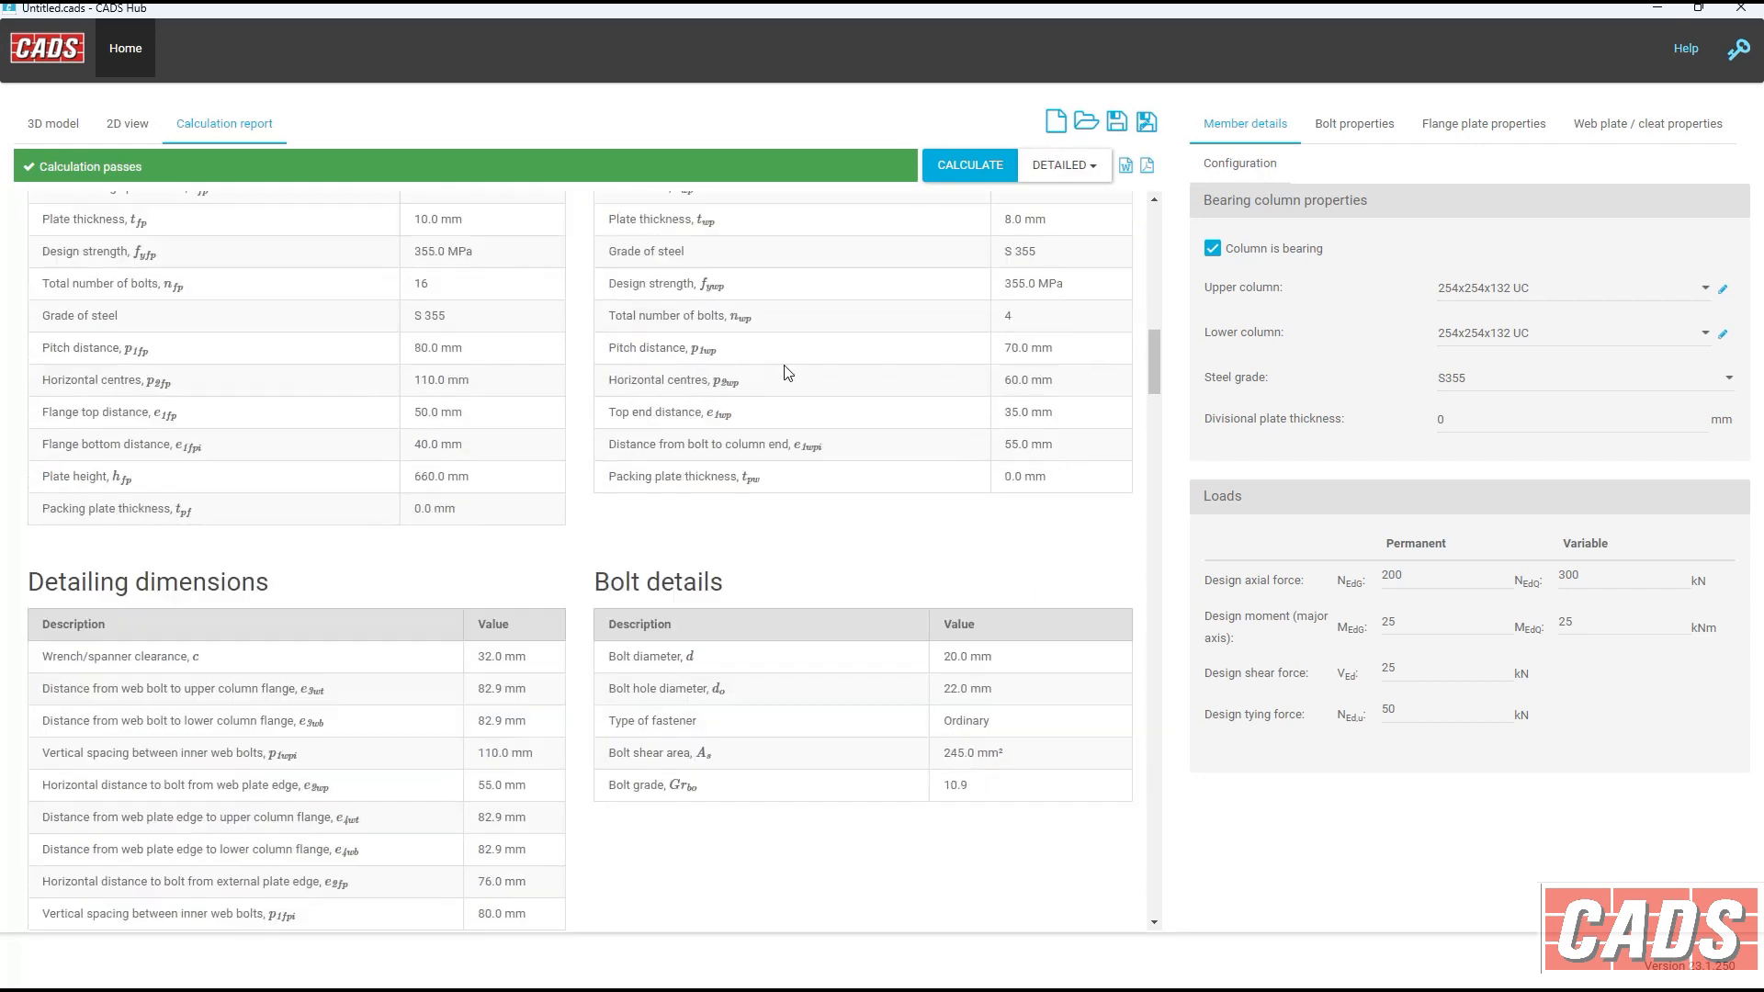
pyautogui.scroll(-8, 788, 372)
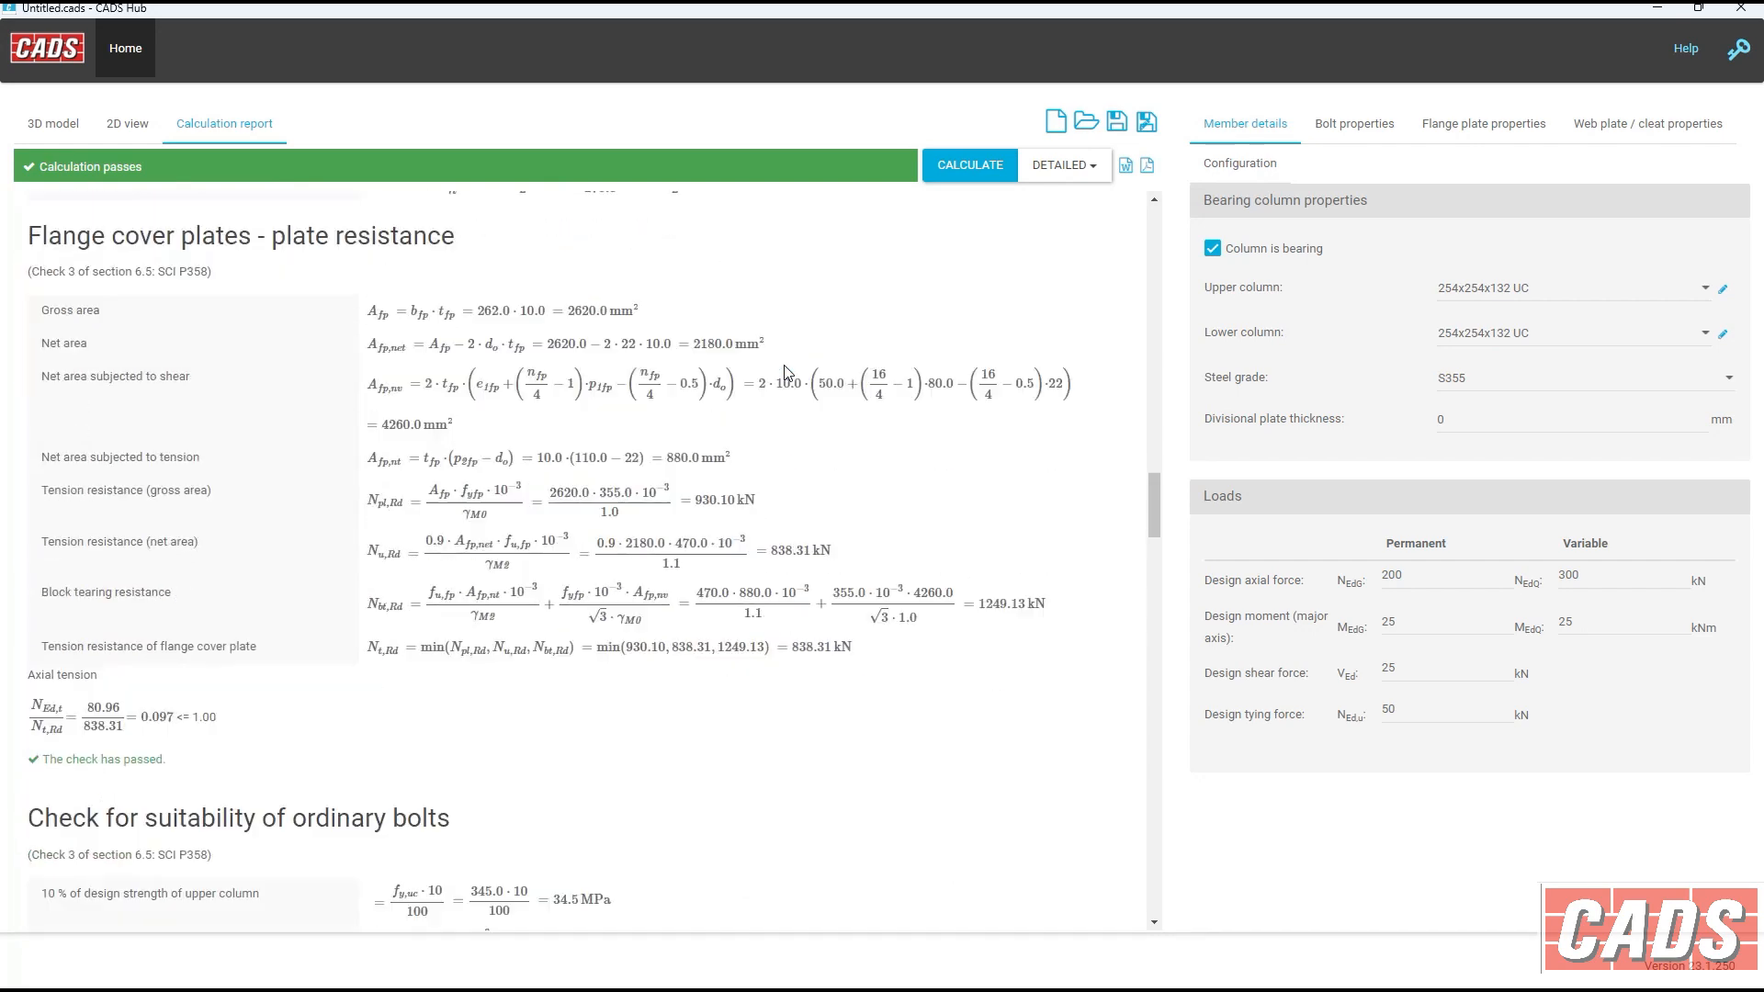
pyautogui.scroll(-10, 779, 384)
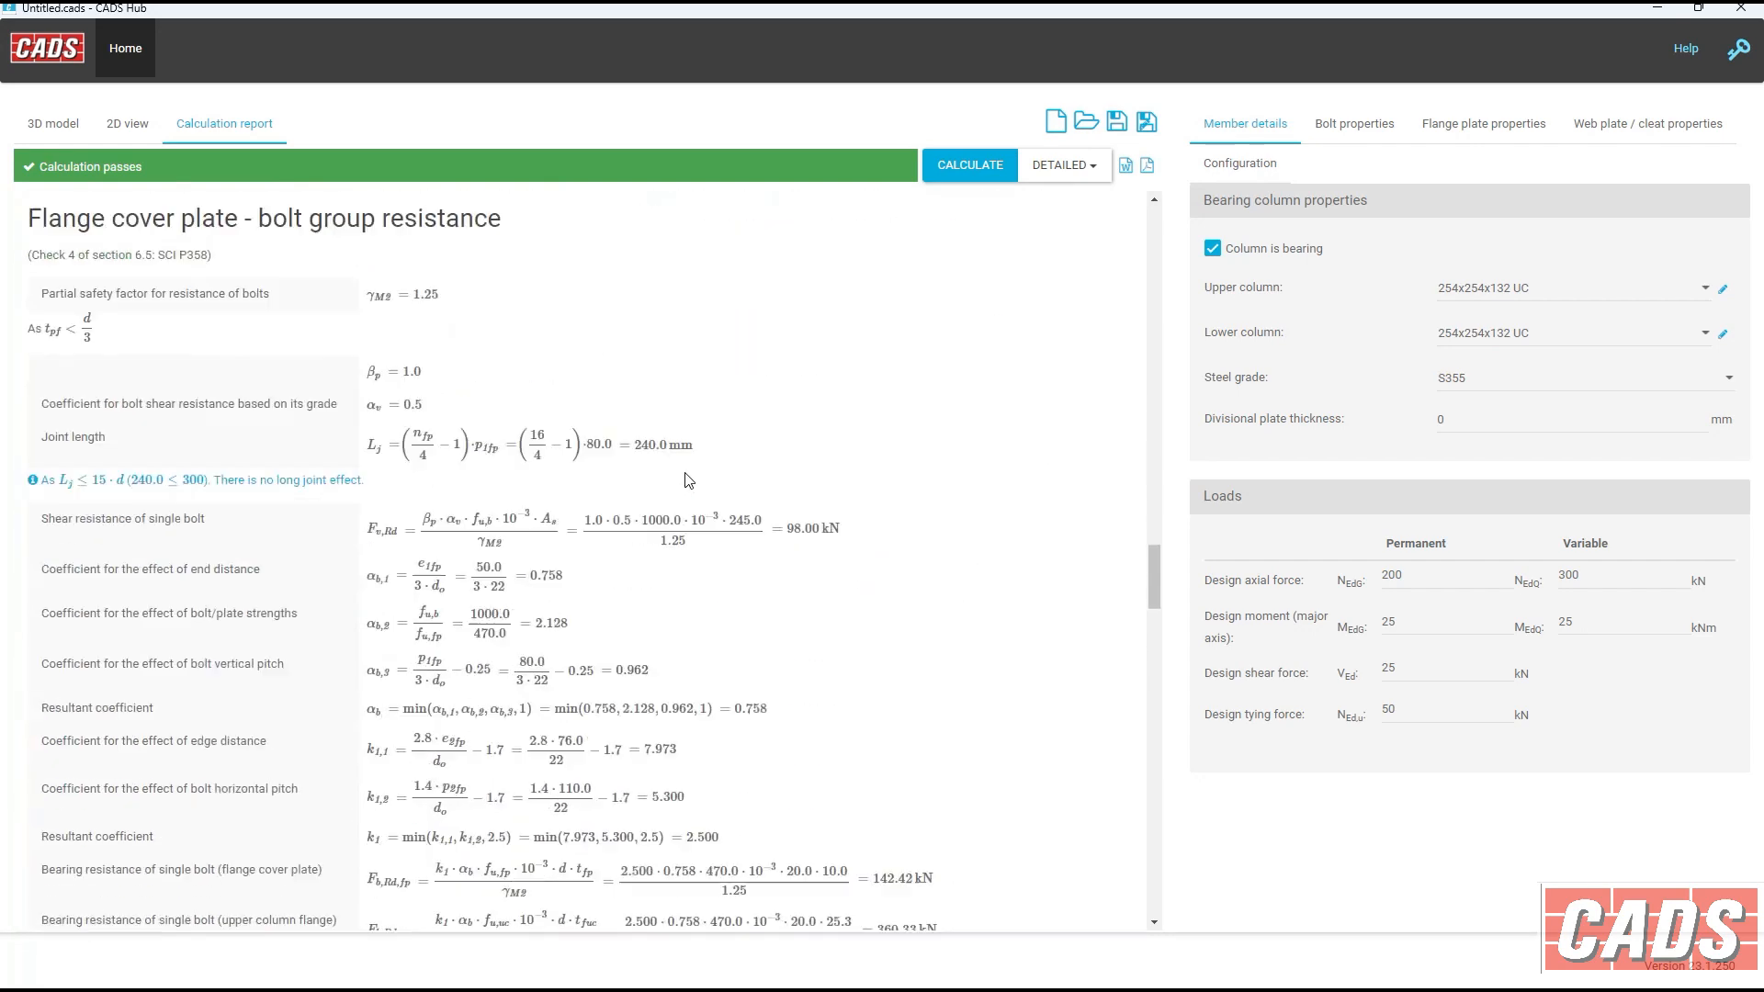
pyautogui.scroll(-12, 689, 480)
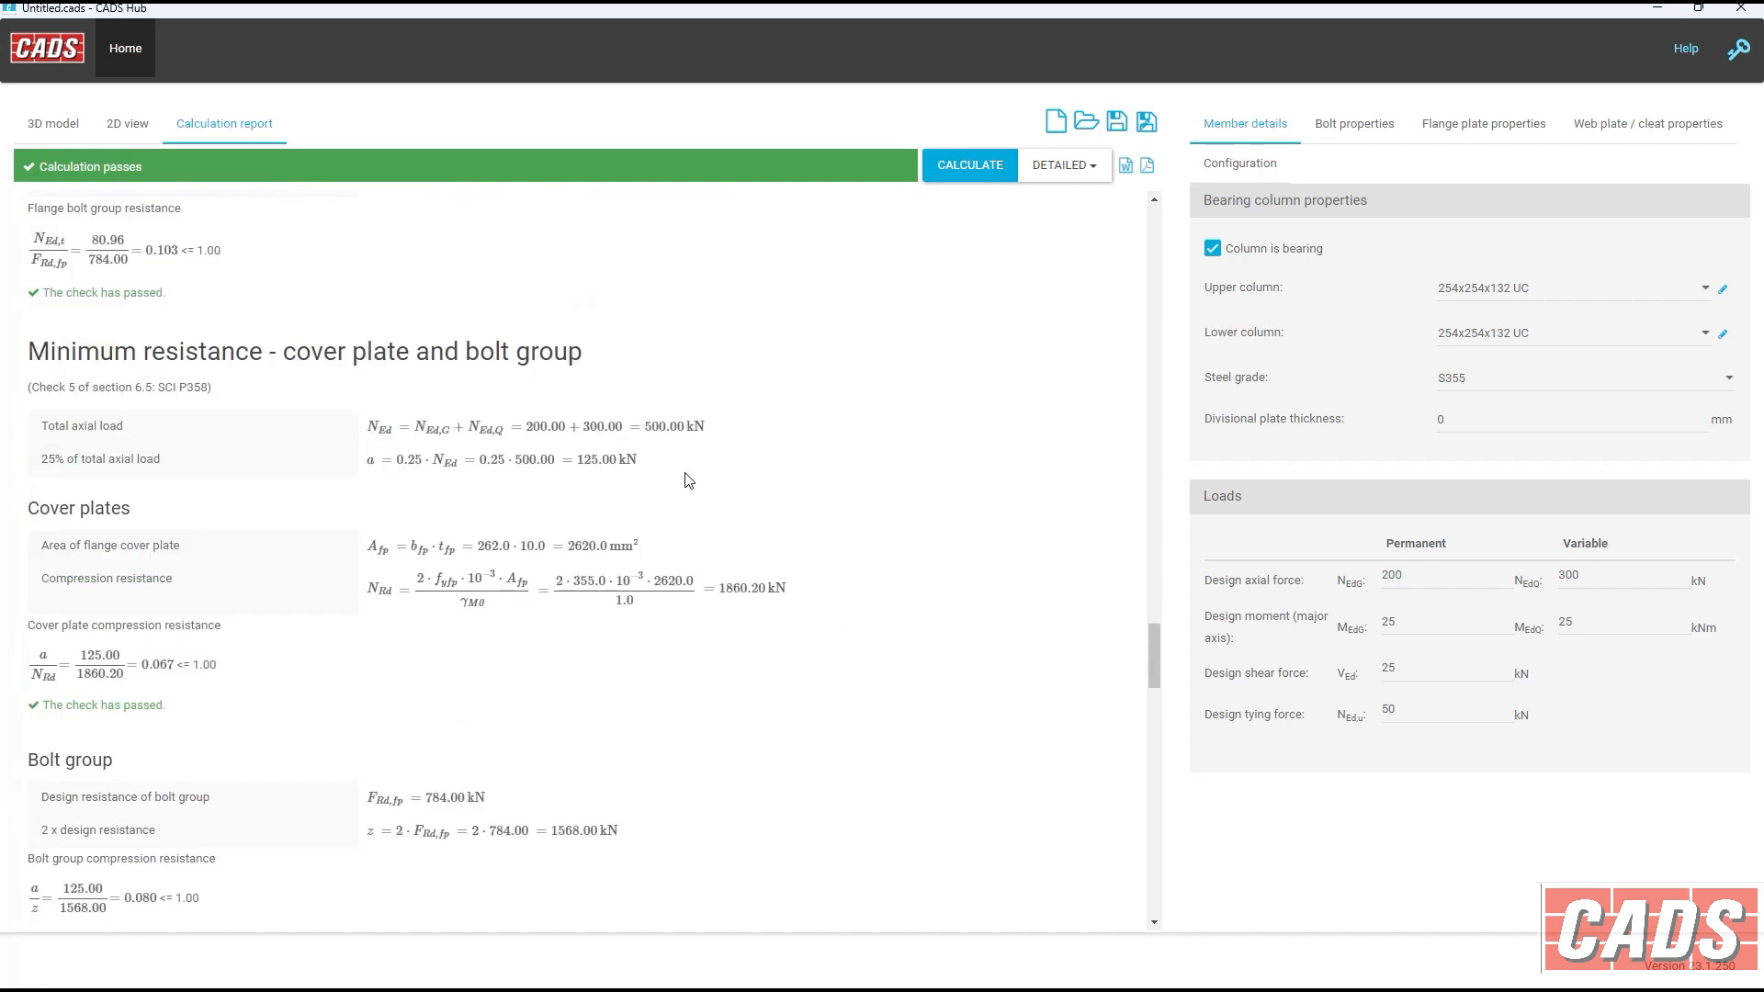
pyautogui.scroll(-15, 689, 480)
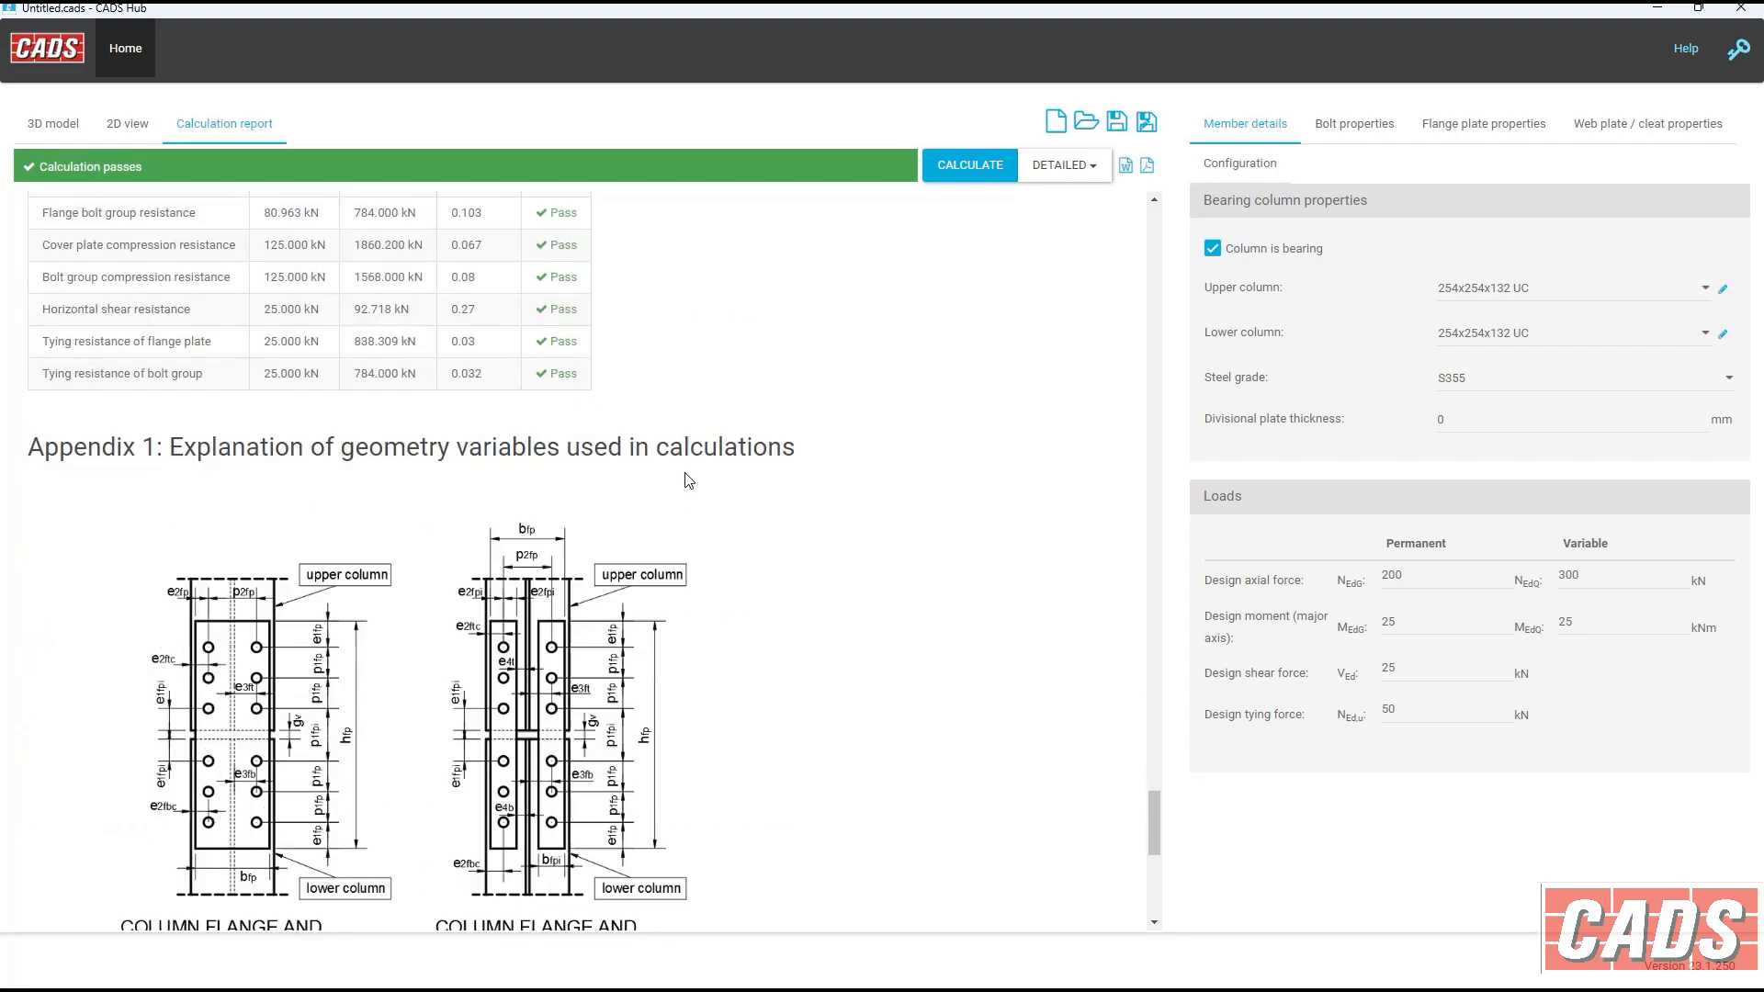
pyautogui.scroll(10, 689, 480)
pyautogui.scroll(15, 689, 480)
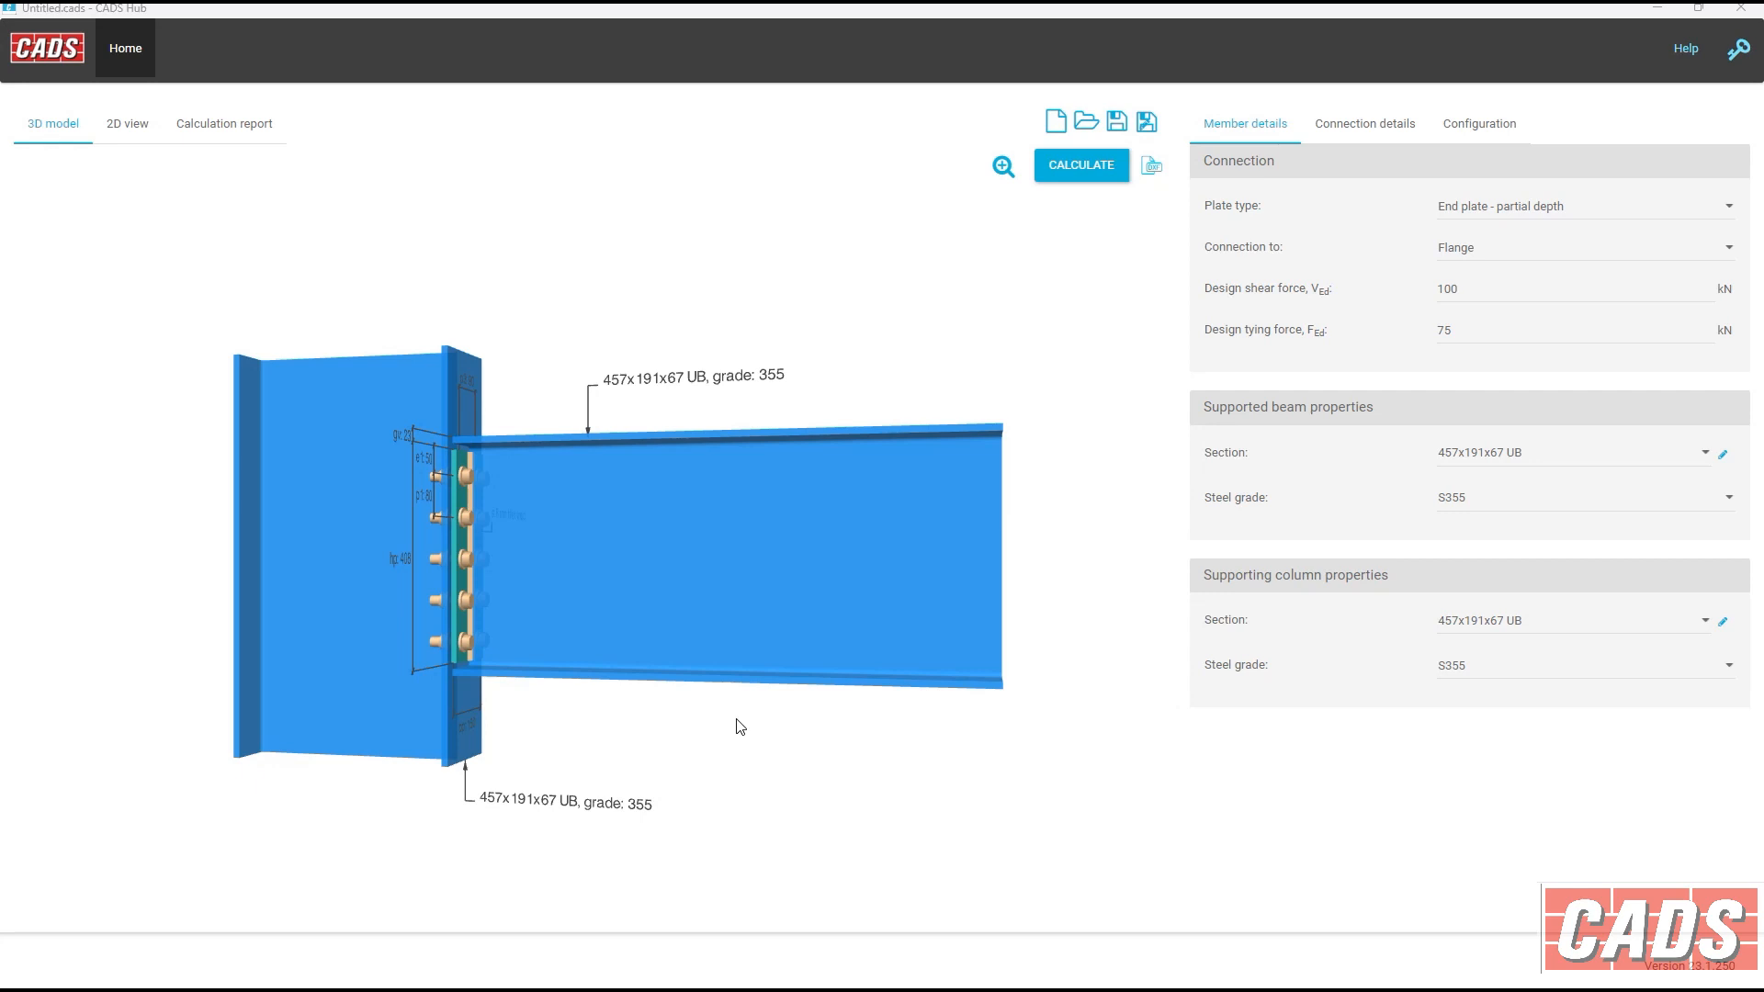
# Try the fin plate and full-depth end plate types for the beam-to-column connection, restoring the partial-depth end plate.
pyautogui.moveTo(747, 559); pyautogui.dragTo(708, 594)
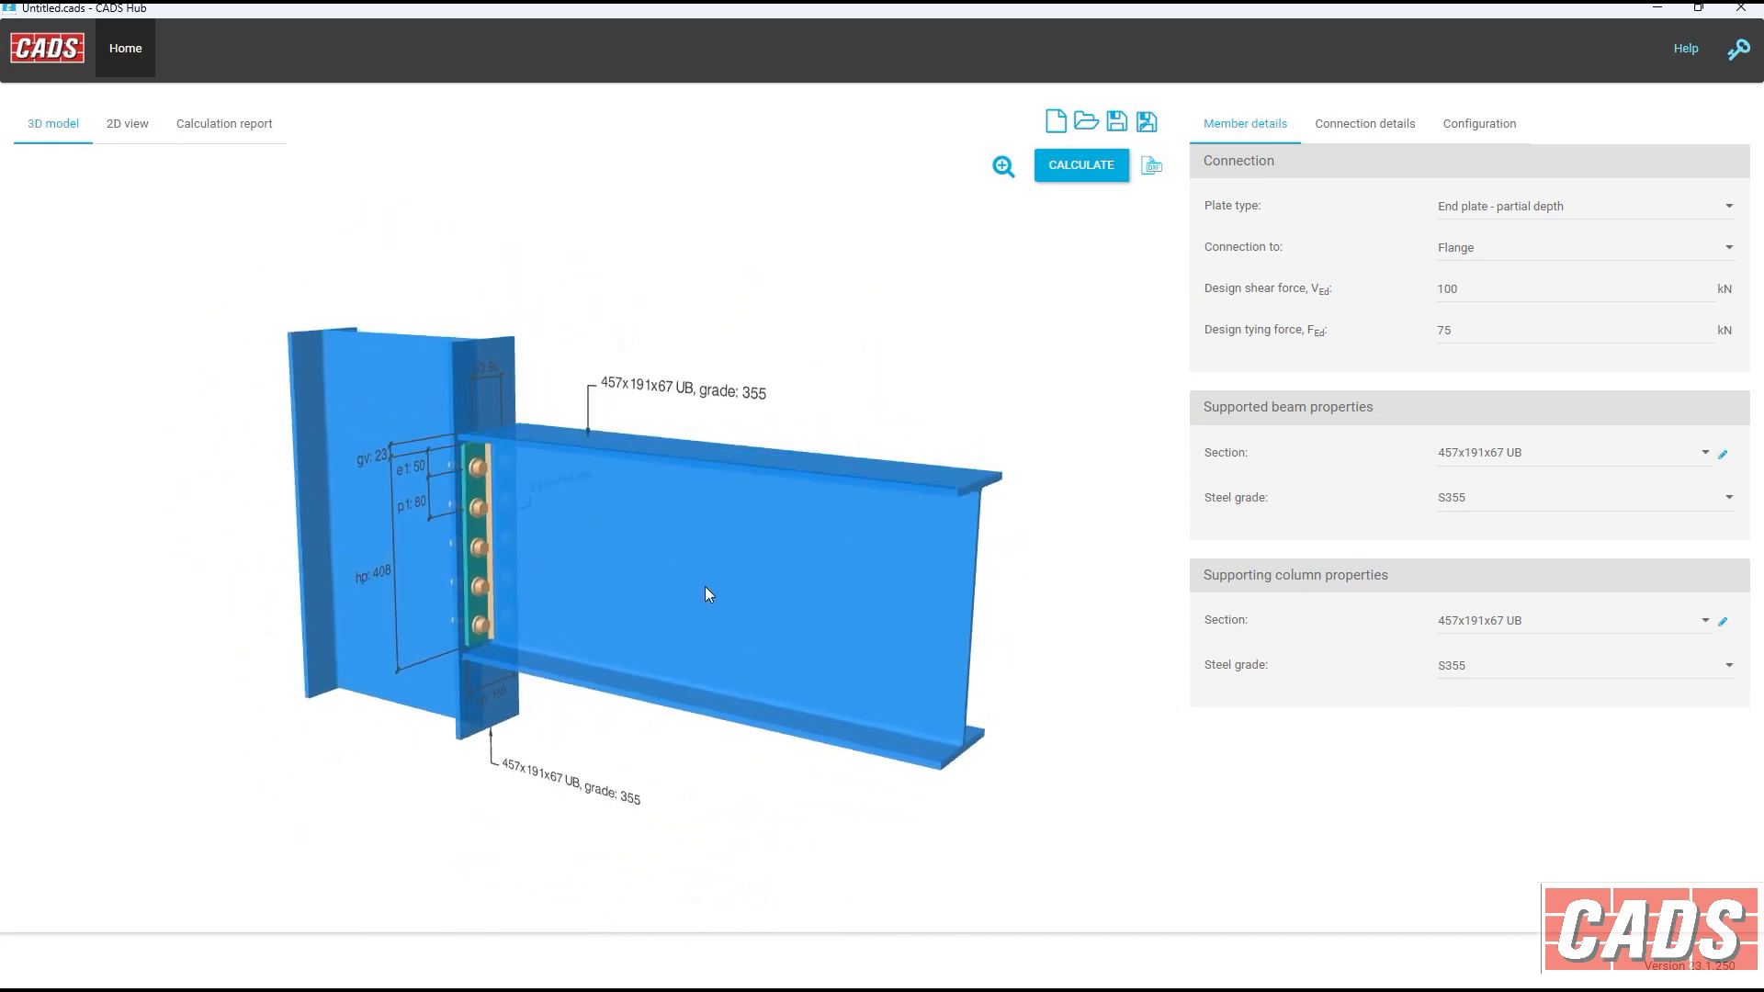
pyautogui.click(1471, 210)
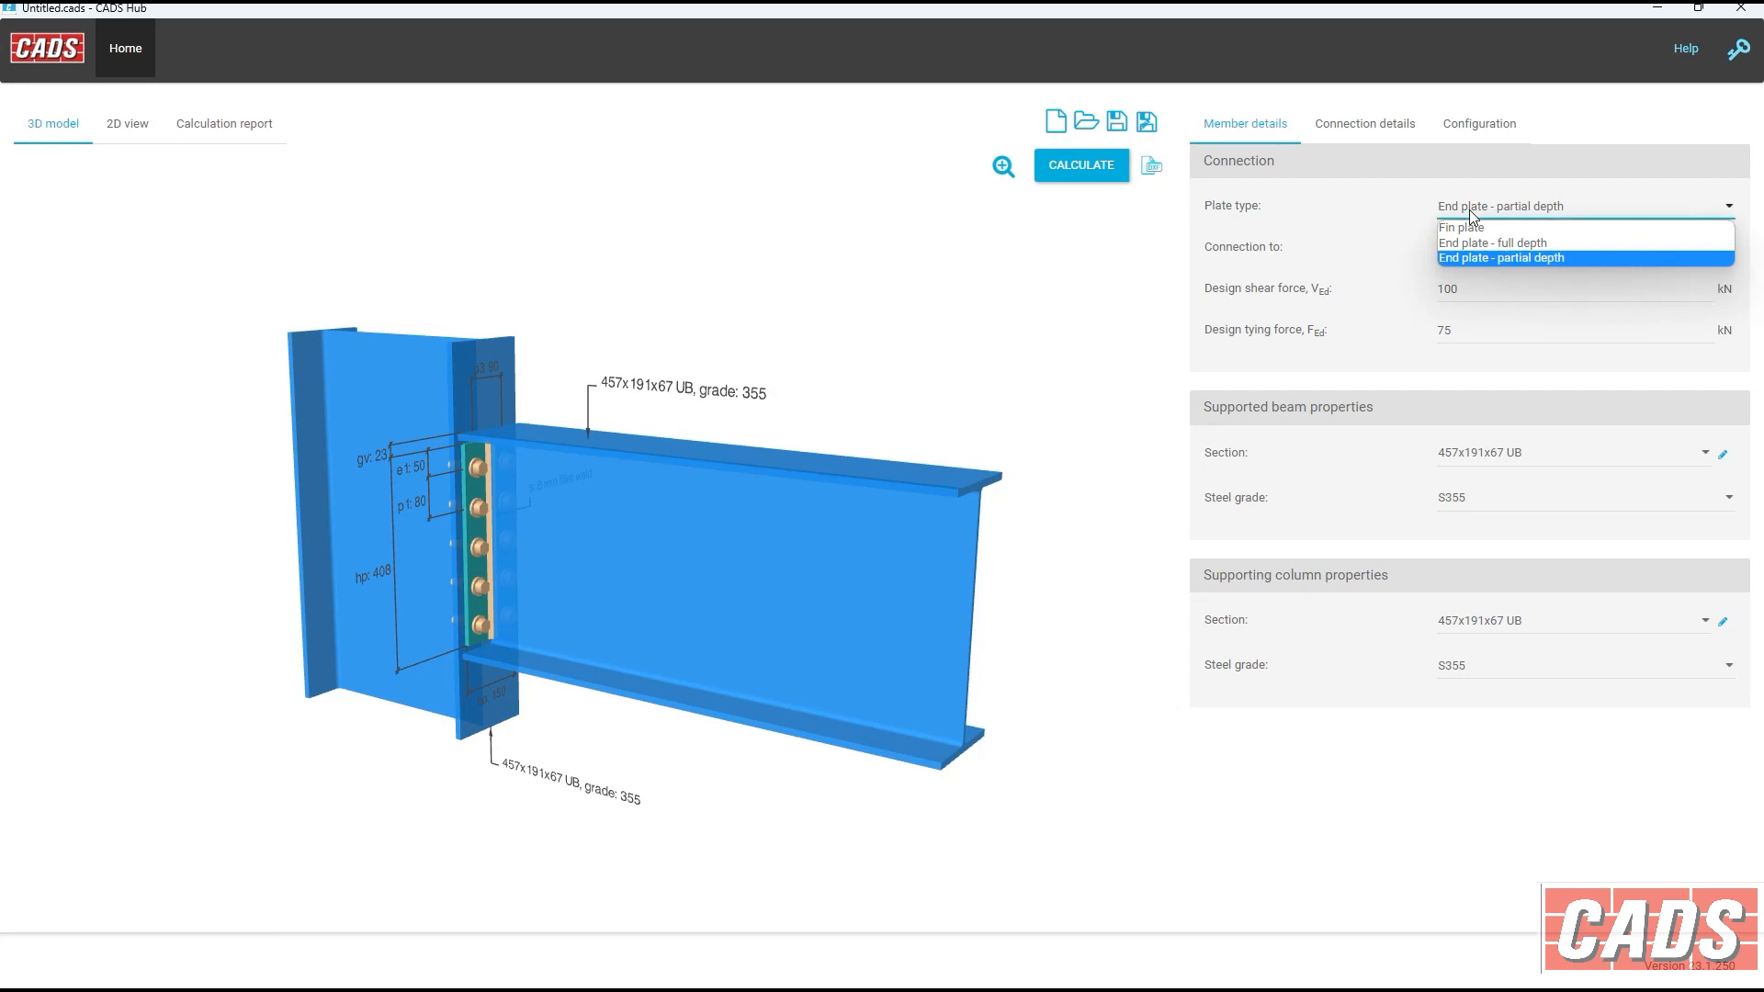
pyautogui.click(1471, 226)
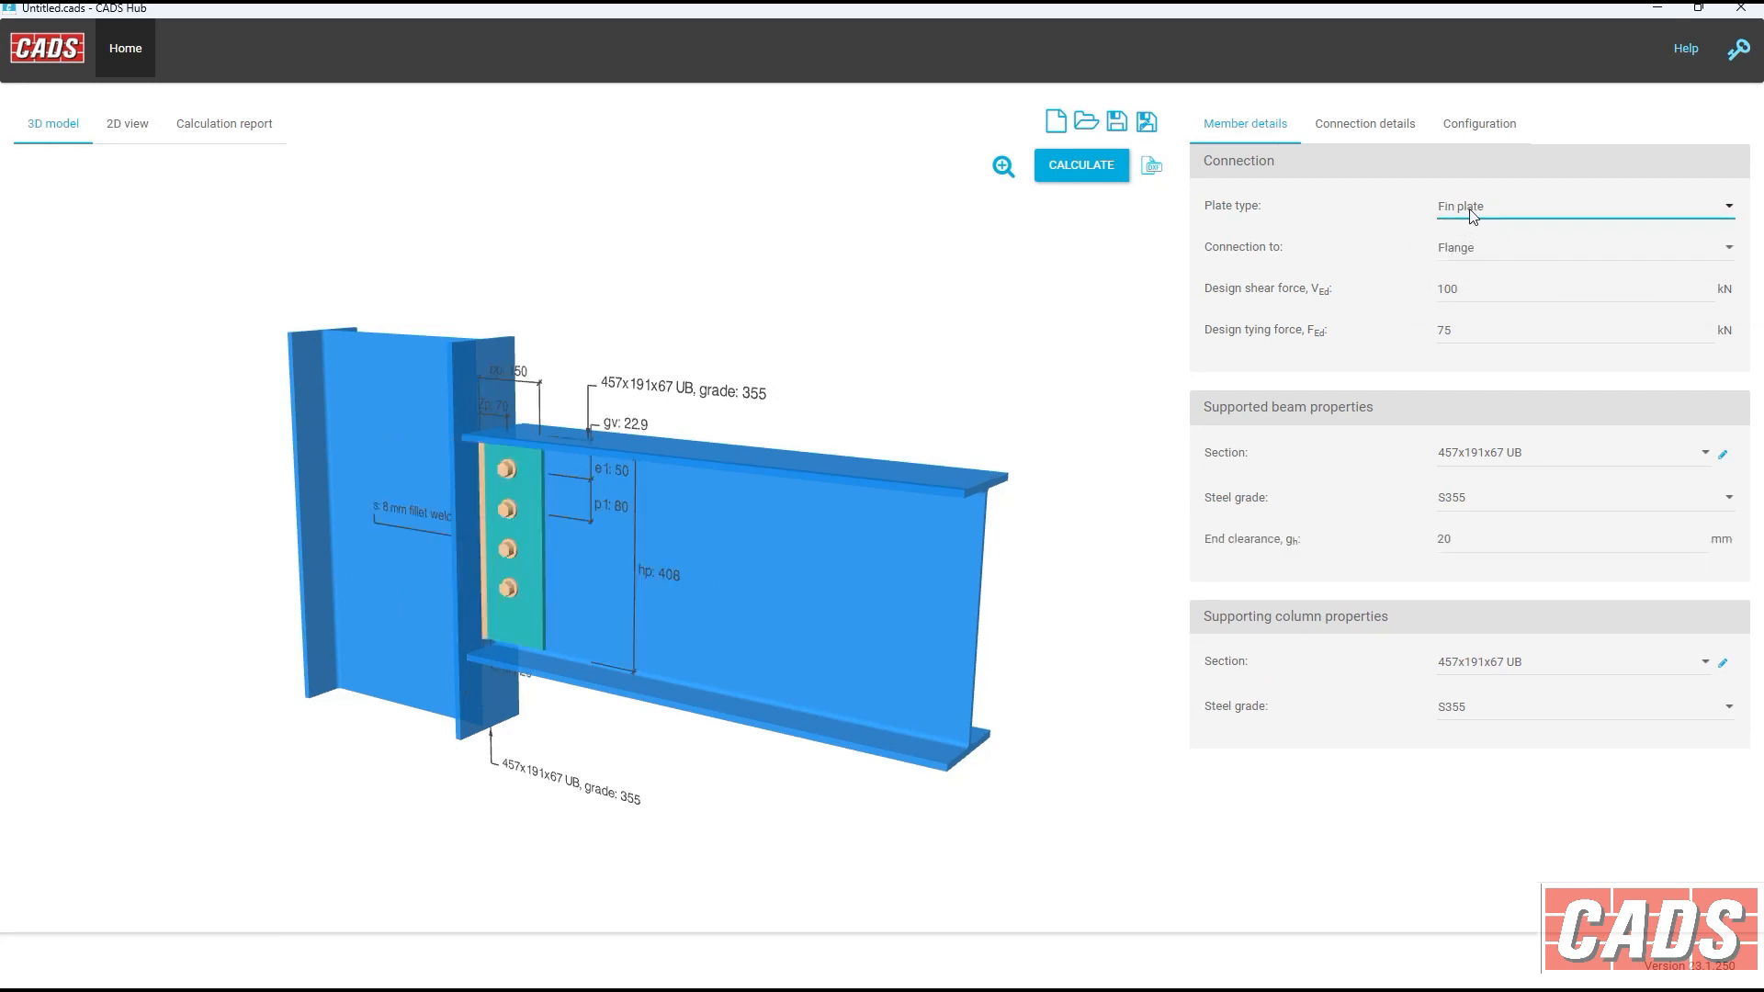
pyautogui.click(1473, 213)
pyautogui.click(1472, 242)
pyautogui.click(1467, 217)
pyautogui.click(1469, 258)
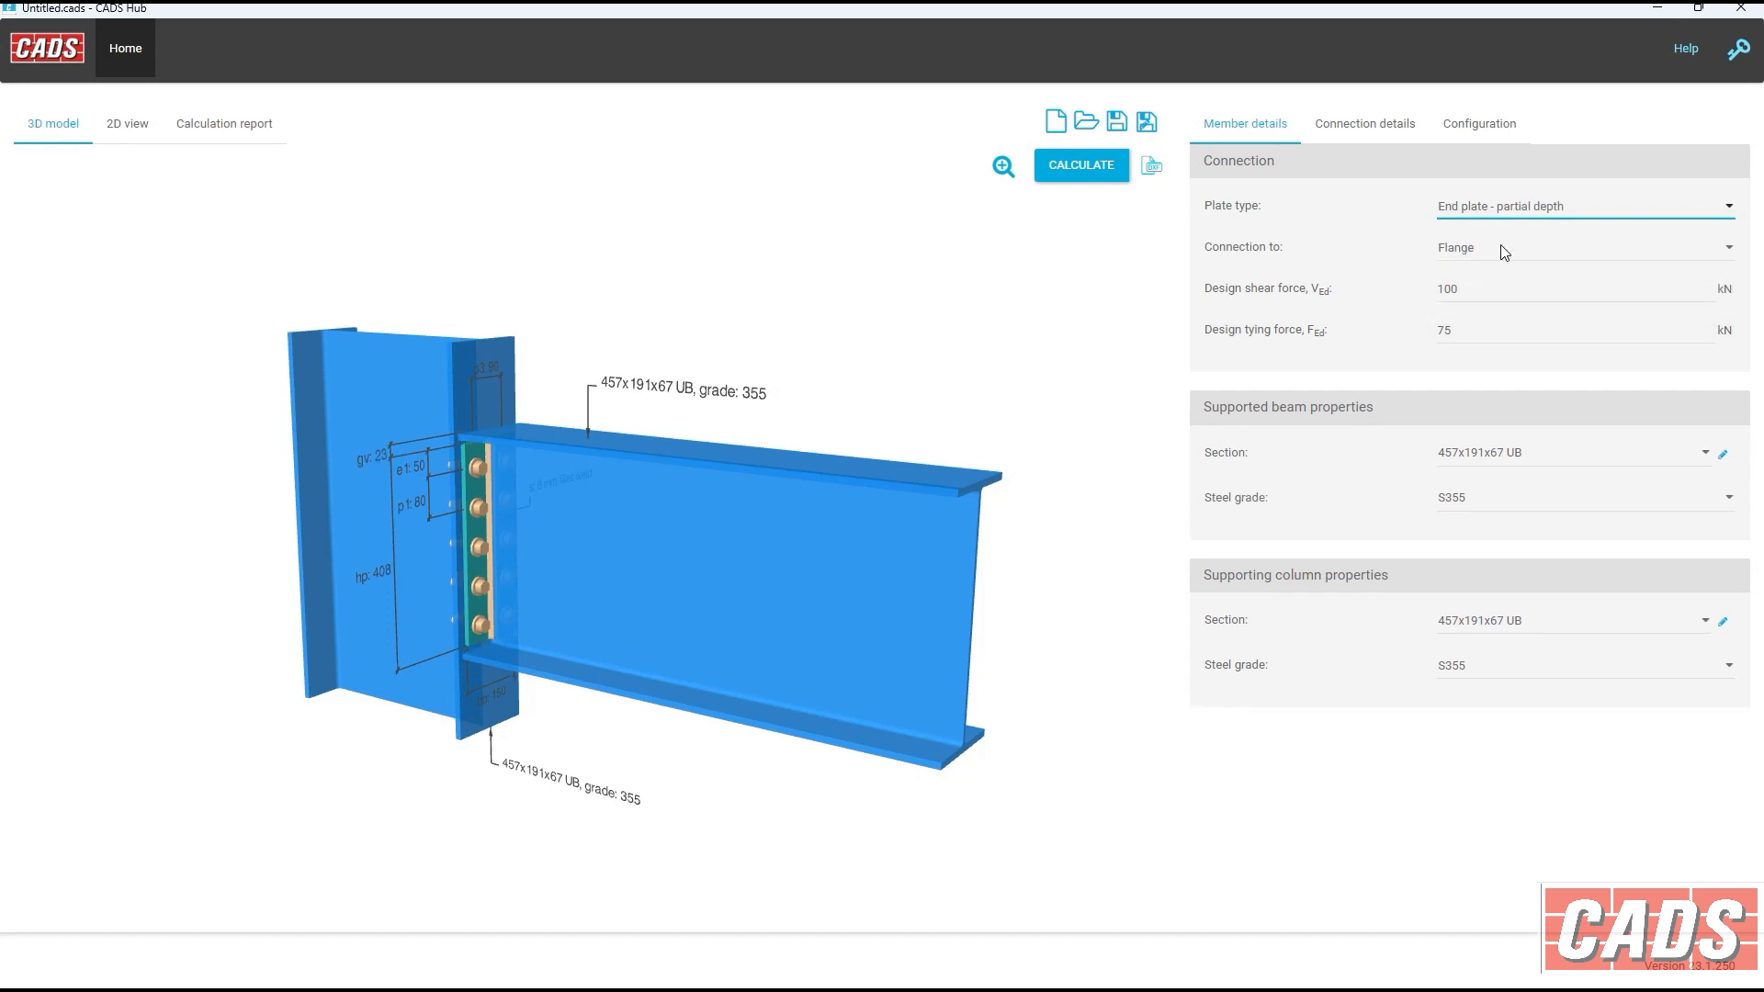
# Try connecting the beam to the column's web and restore the connection to the flange.
pyautogui.click(1504, 252)
pyautogui.click(1508, 271)
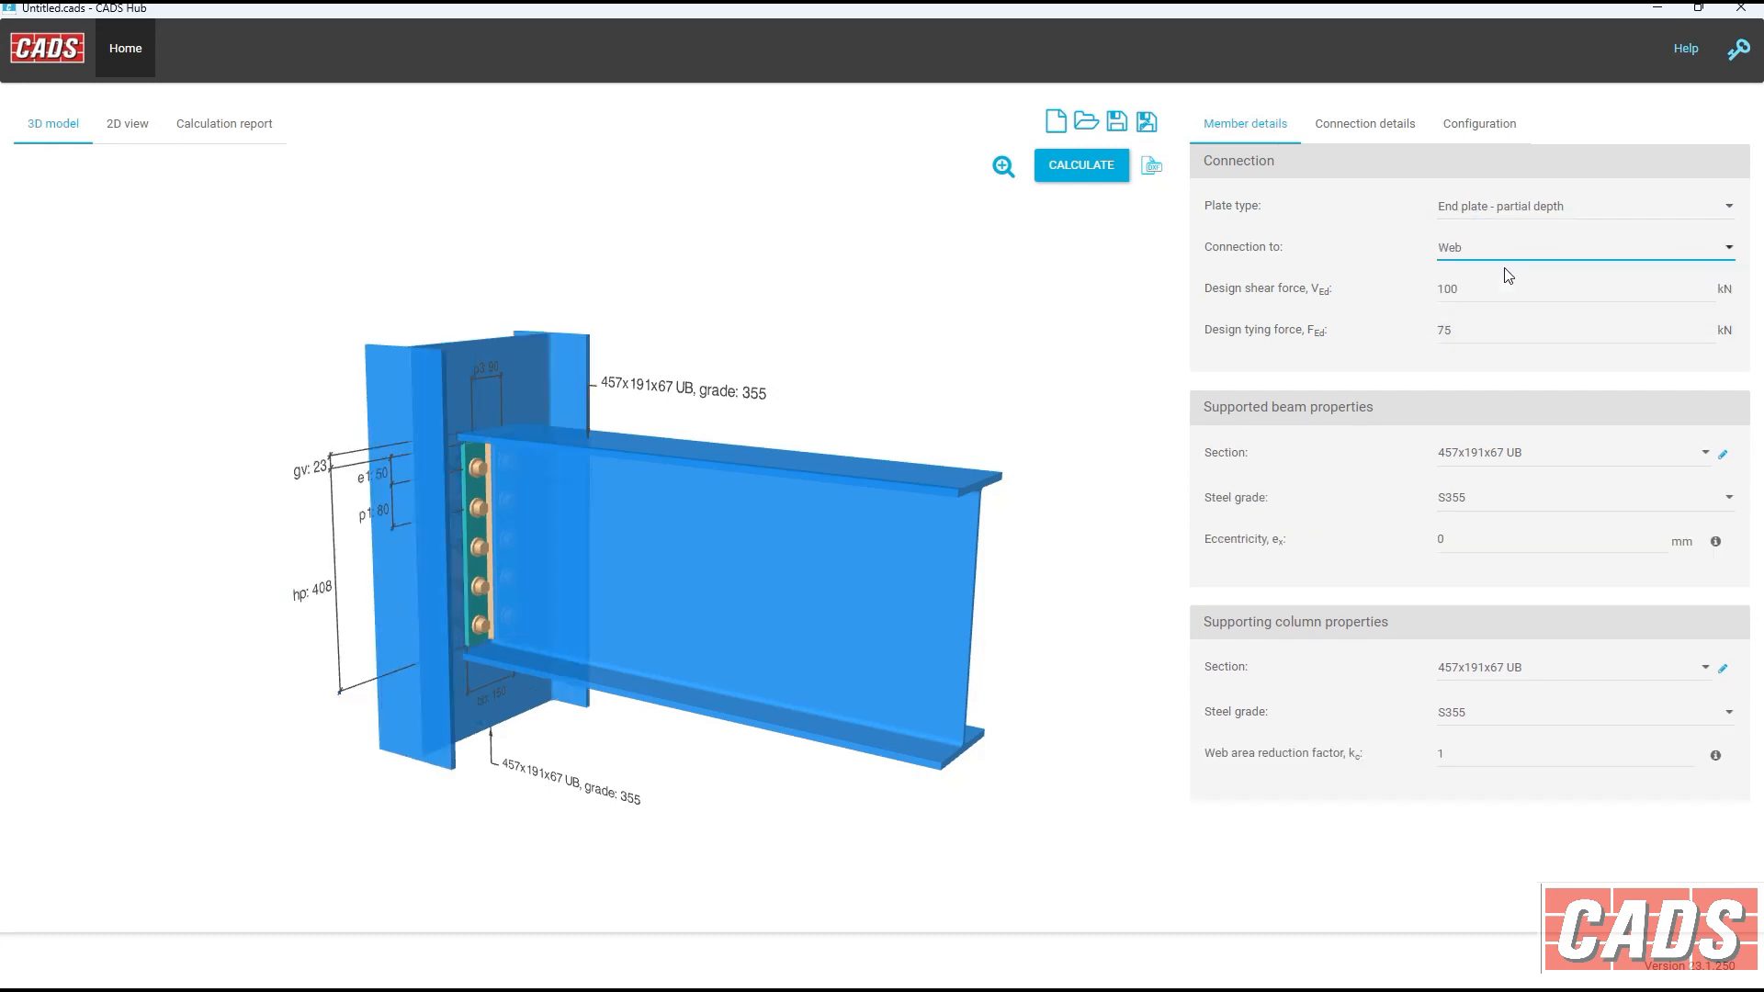
pyautogui.click(1496, 248)
pyautogui.click(1503, 286)
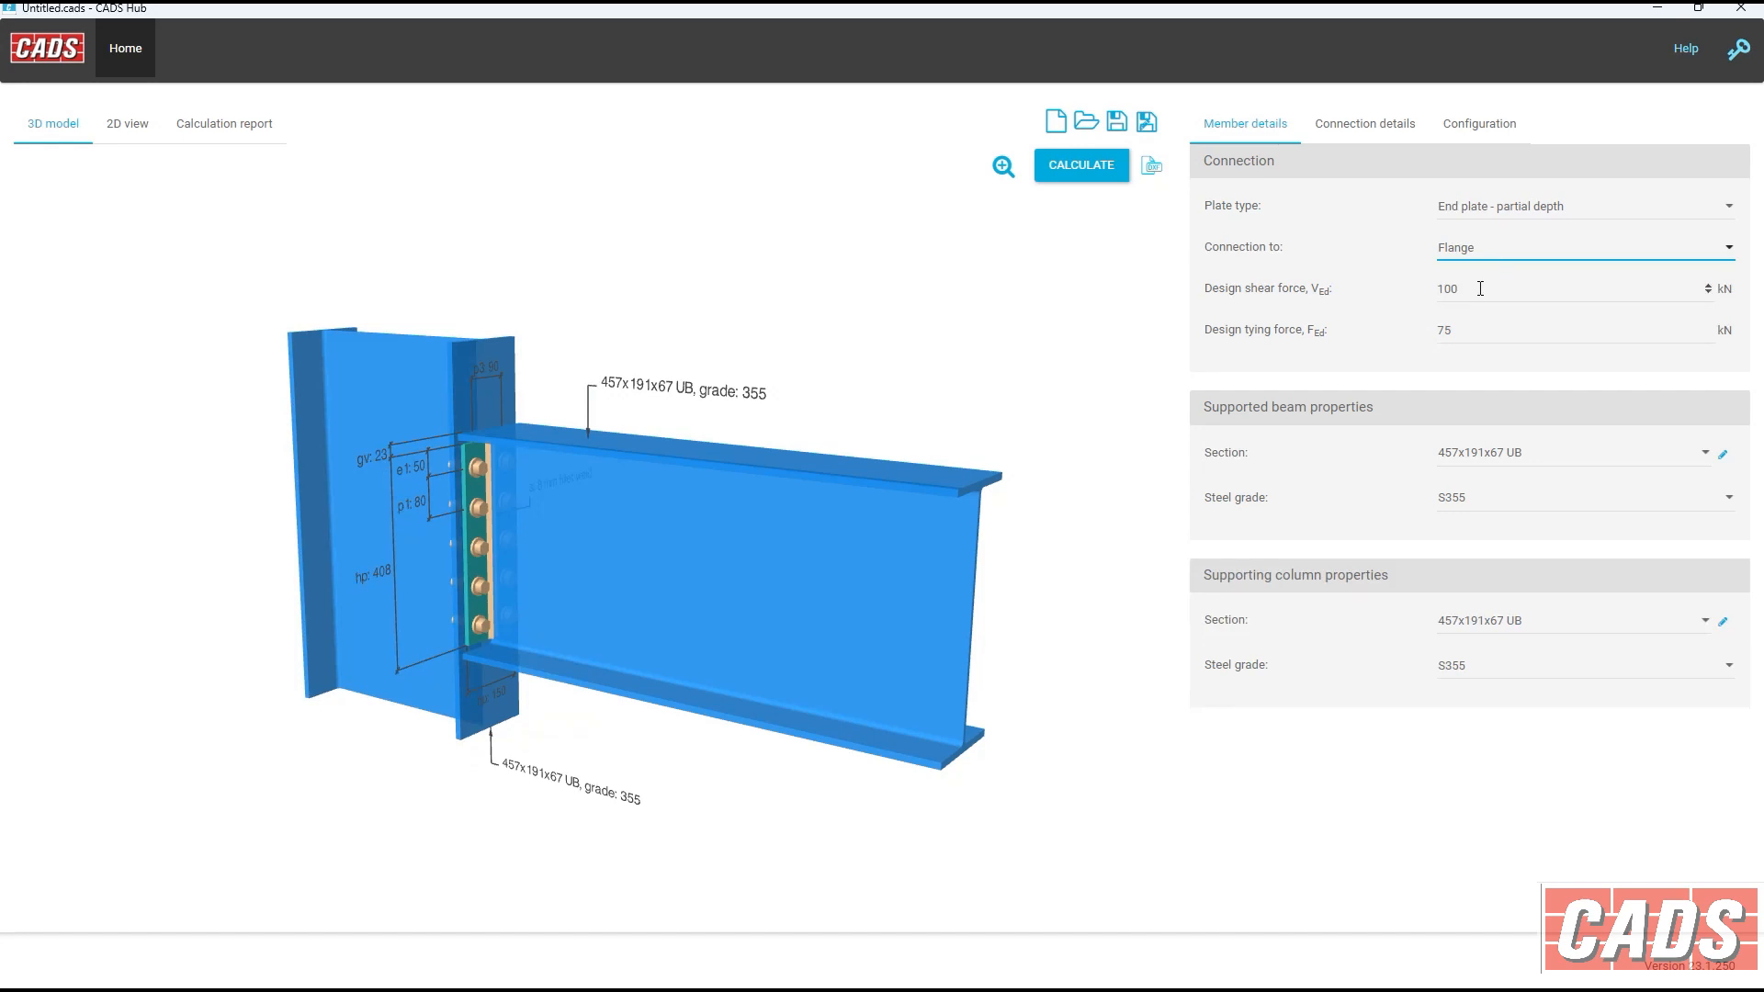
# Check the design forces, beam section, plate and bolt properties, and report configuration of the end plate connection.
pyautogui.moveTo(1481, 289); pyautogui.dragTo(1422, 341)
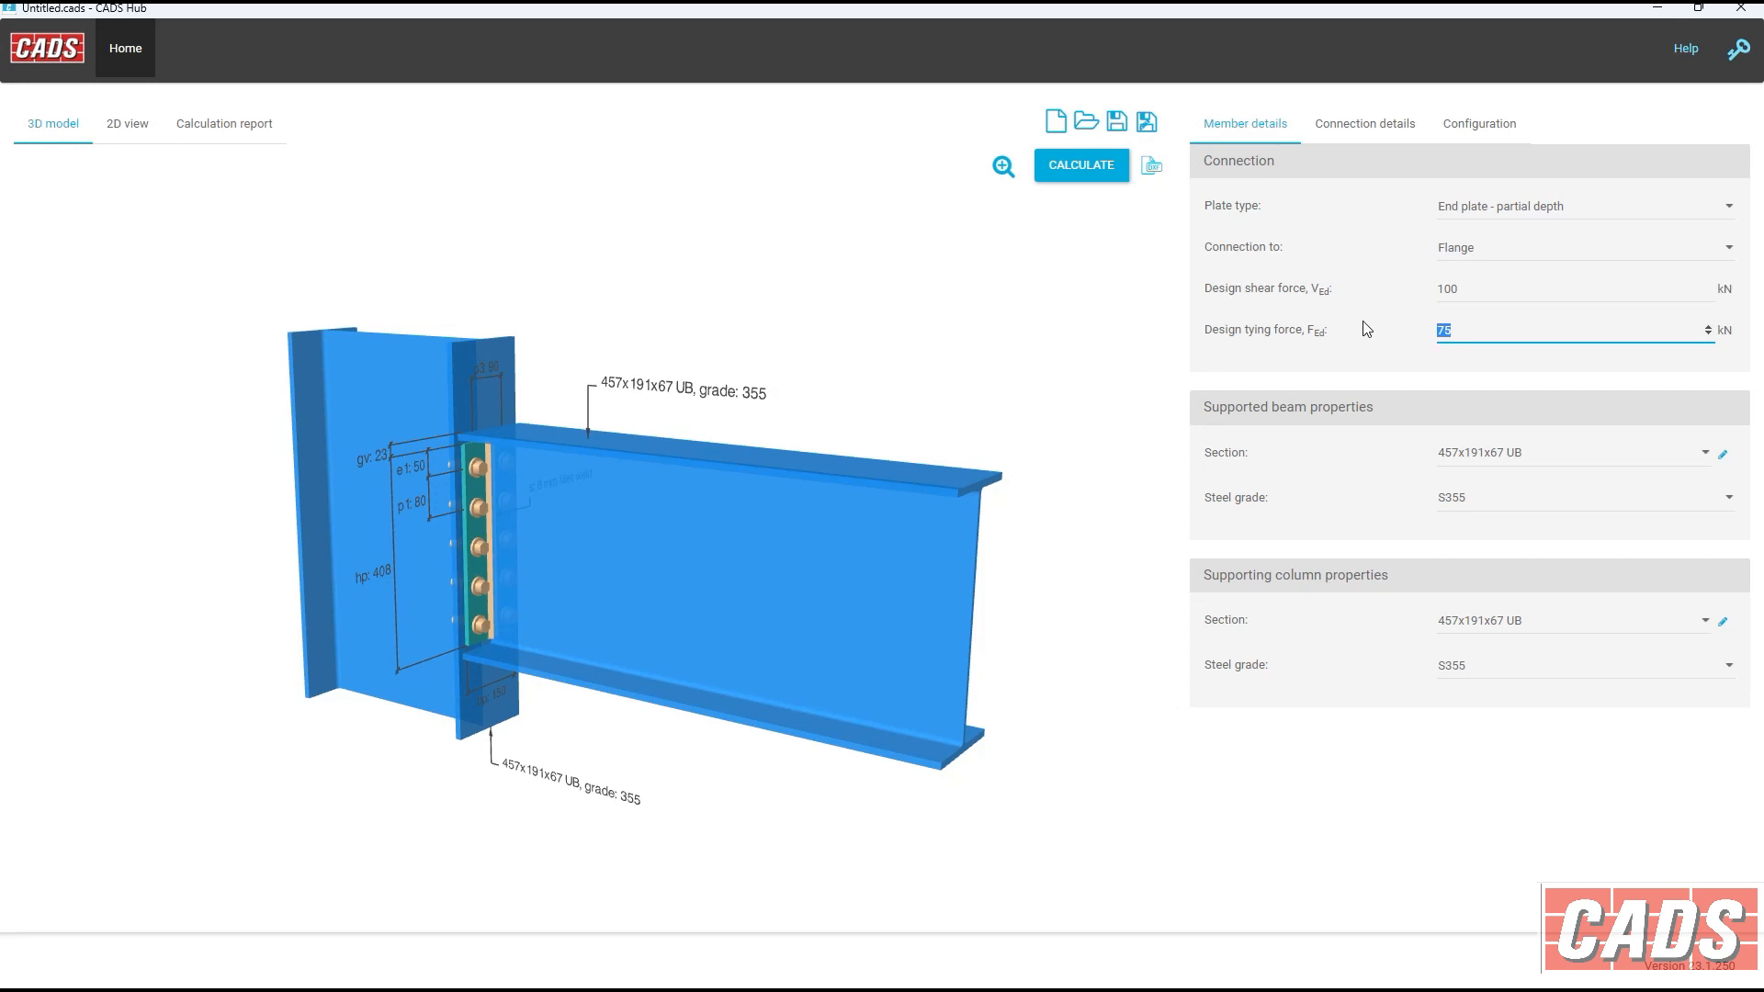
pyautogui.click(1464, 456)
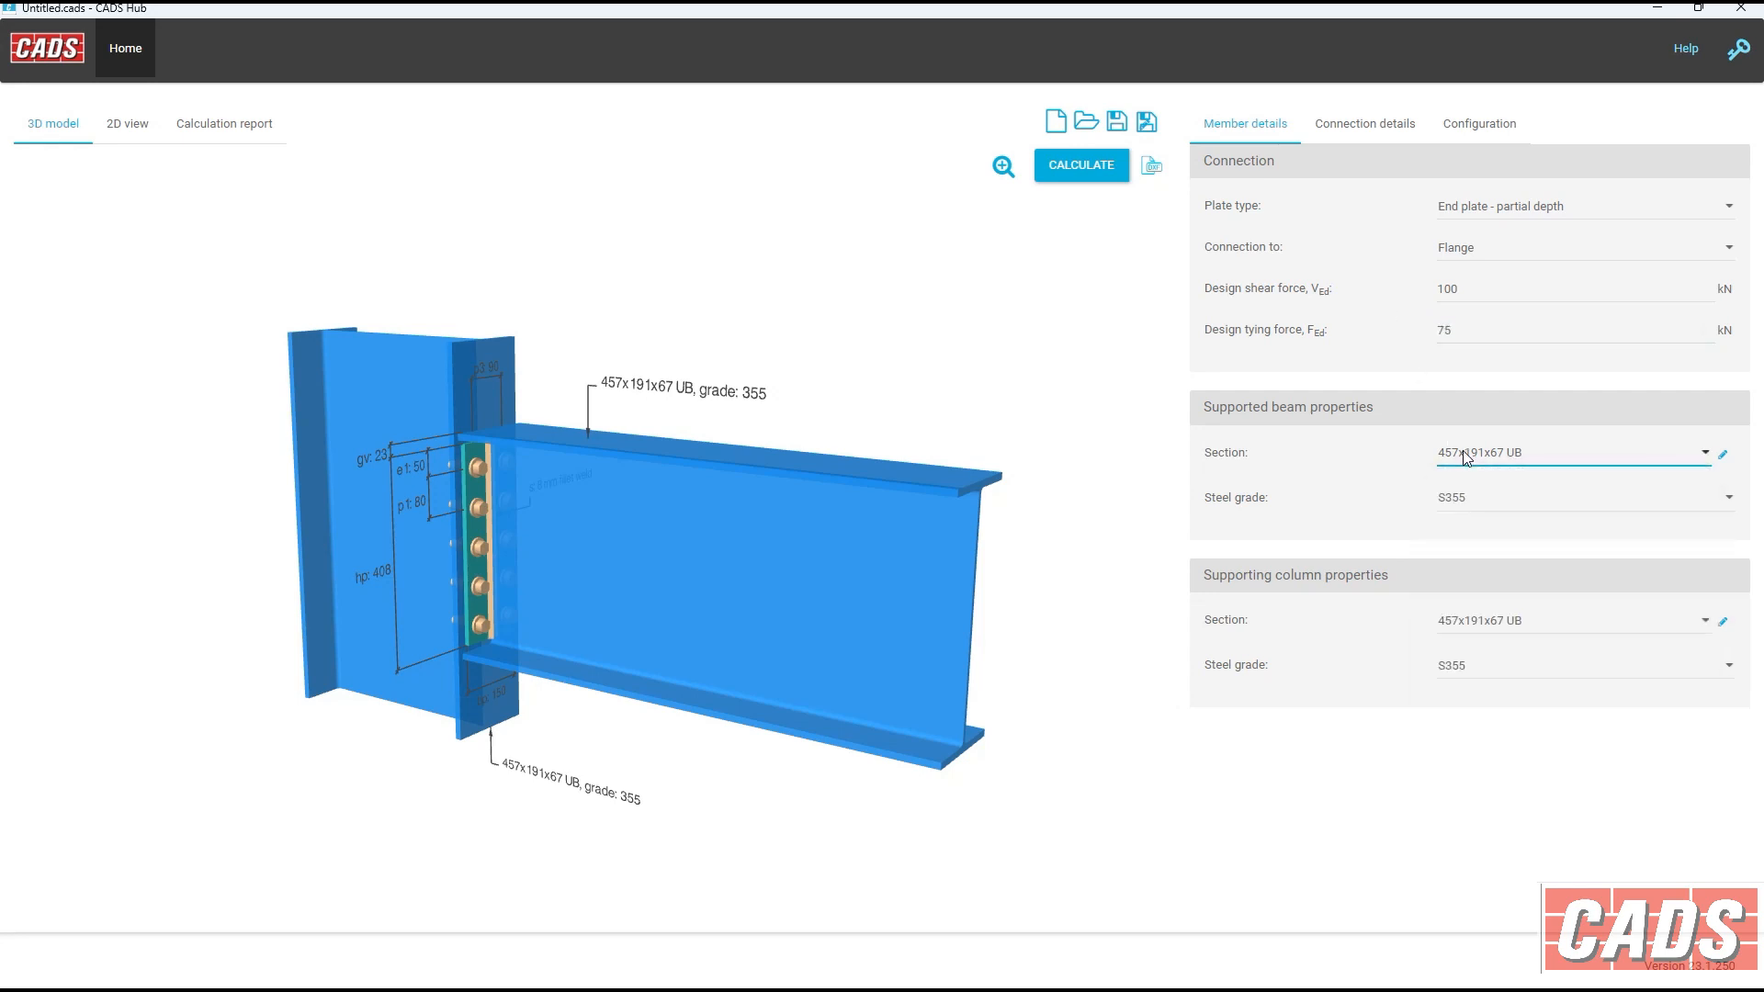
pyautogui.click(1342, 134)
pyautogui.scroll(-2, 1470, 661)
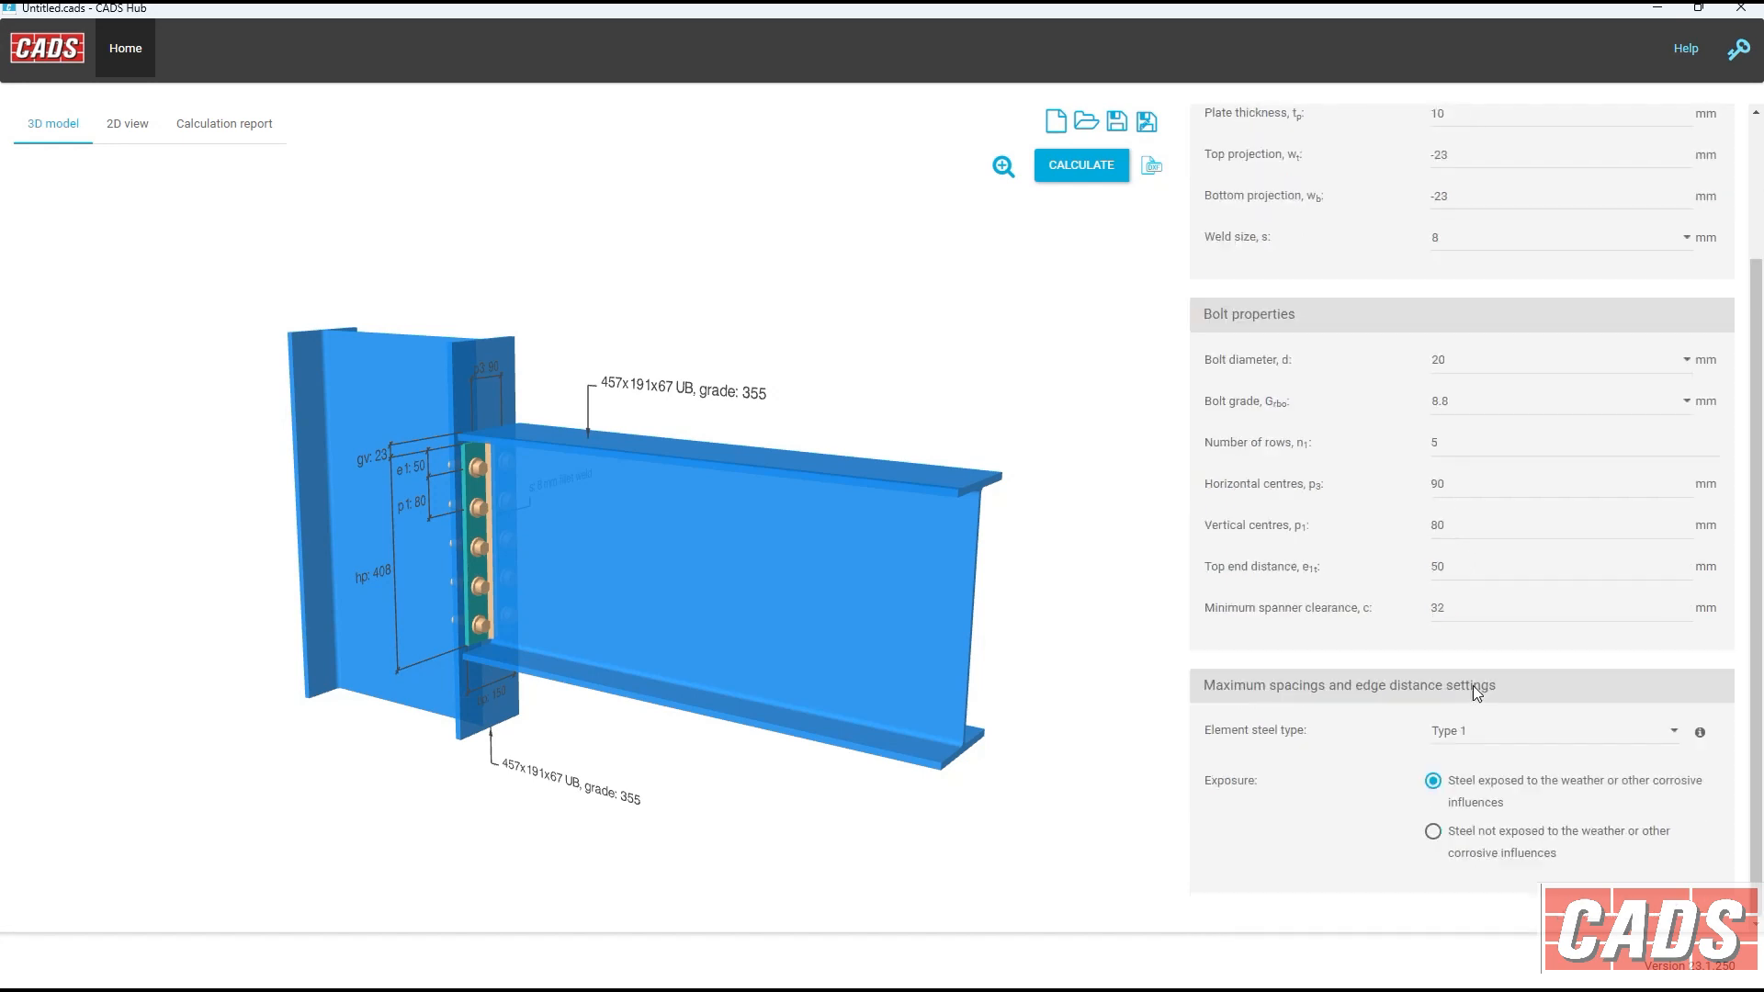
pyautogui.scroll(2, 1481, 275)
pyautogui.click(1475, 129)
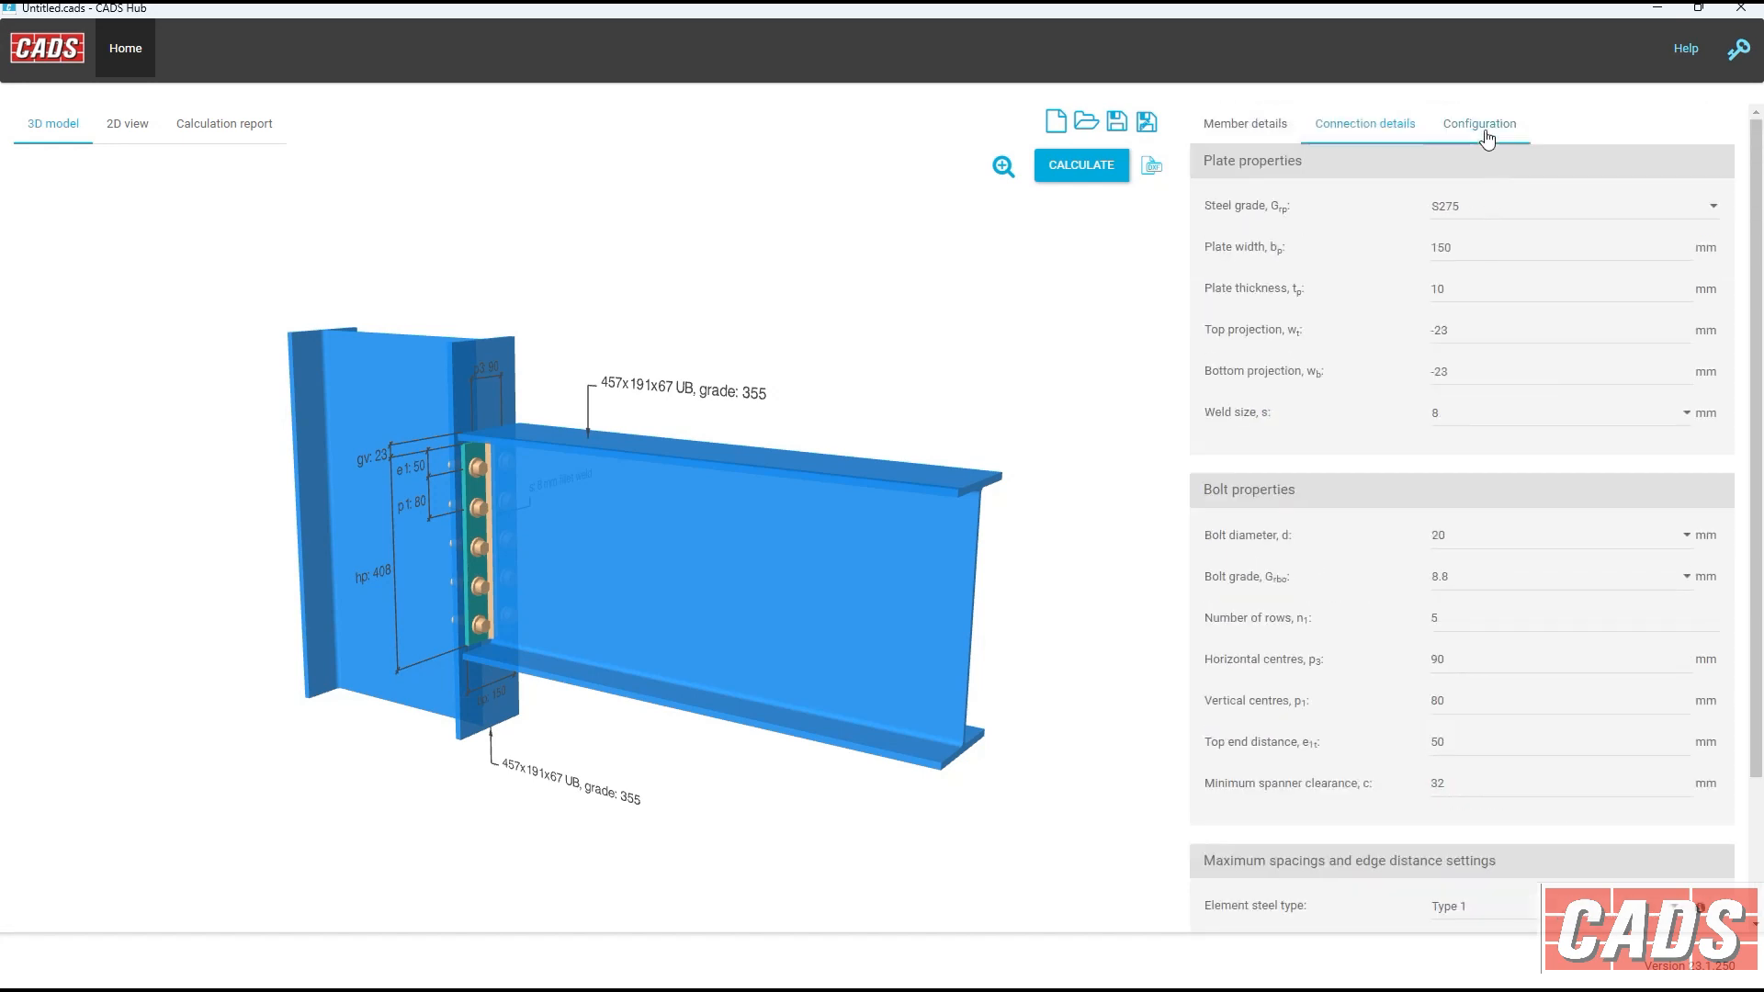
# Calculate the beam-to-column end plate connection and inspect it in the 2D and 3D views.
pyautogui.click(1081, 166)
pyautogui.click(128, 124)
pyautogui.click(193, 129)
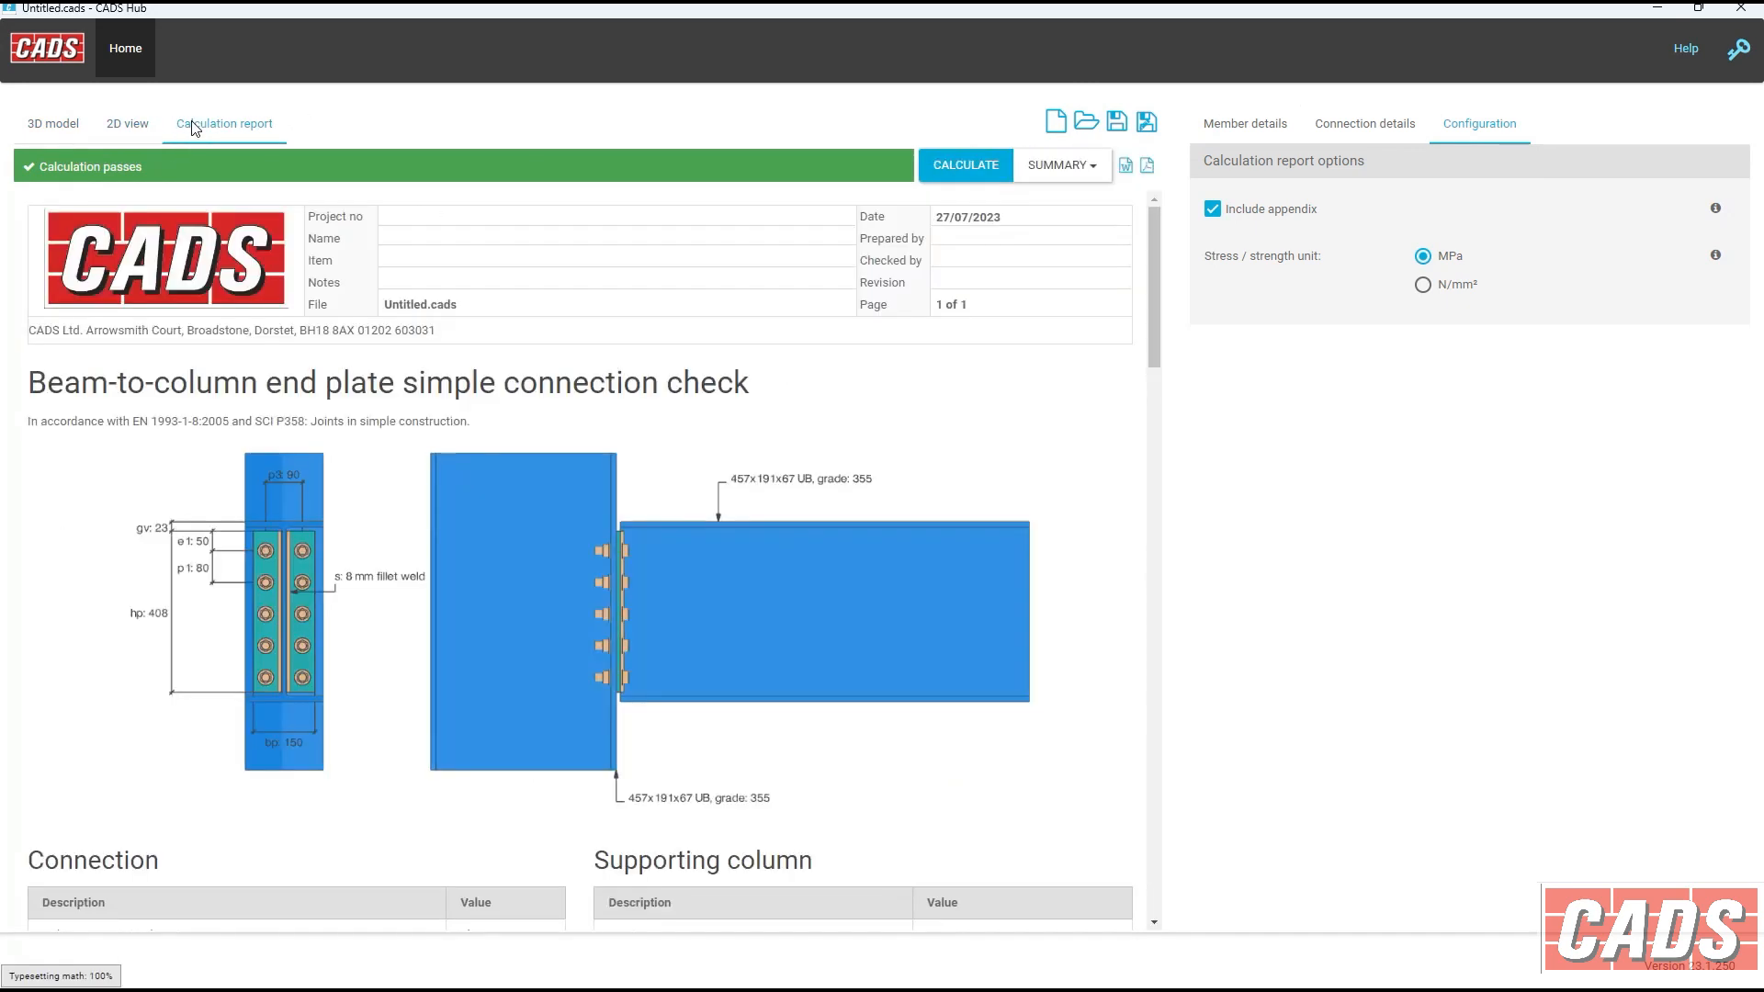
pyautogui.click(55, 125)
# Examine the end plate connection's summary report, covering member, plate and bolt details, the result summary and the appendix.
pyautogui.click(195, 126)
pyautogui.scroll(-4, 650, 451)
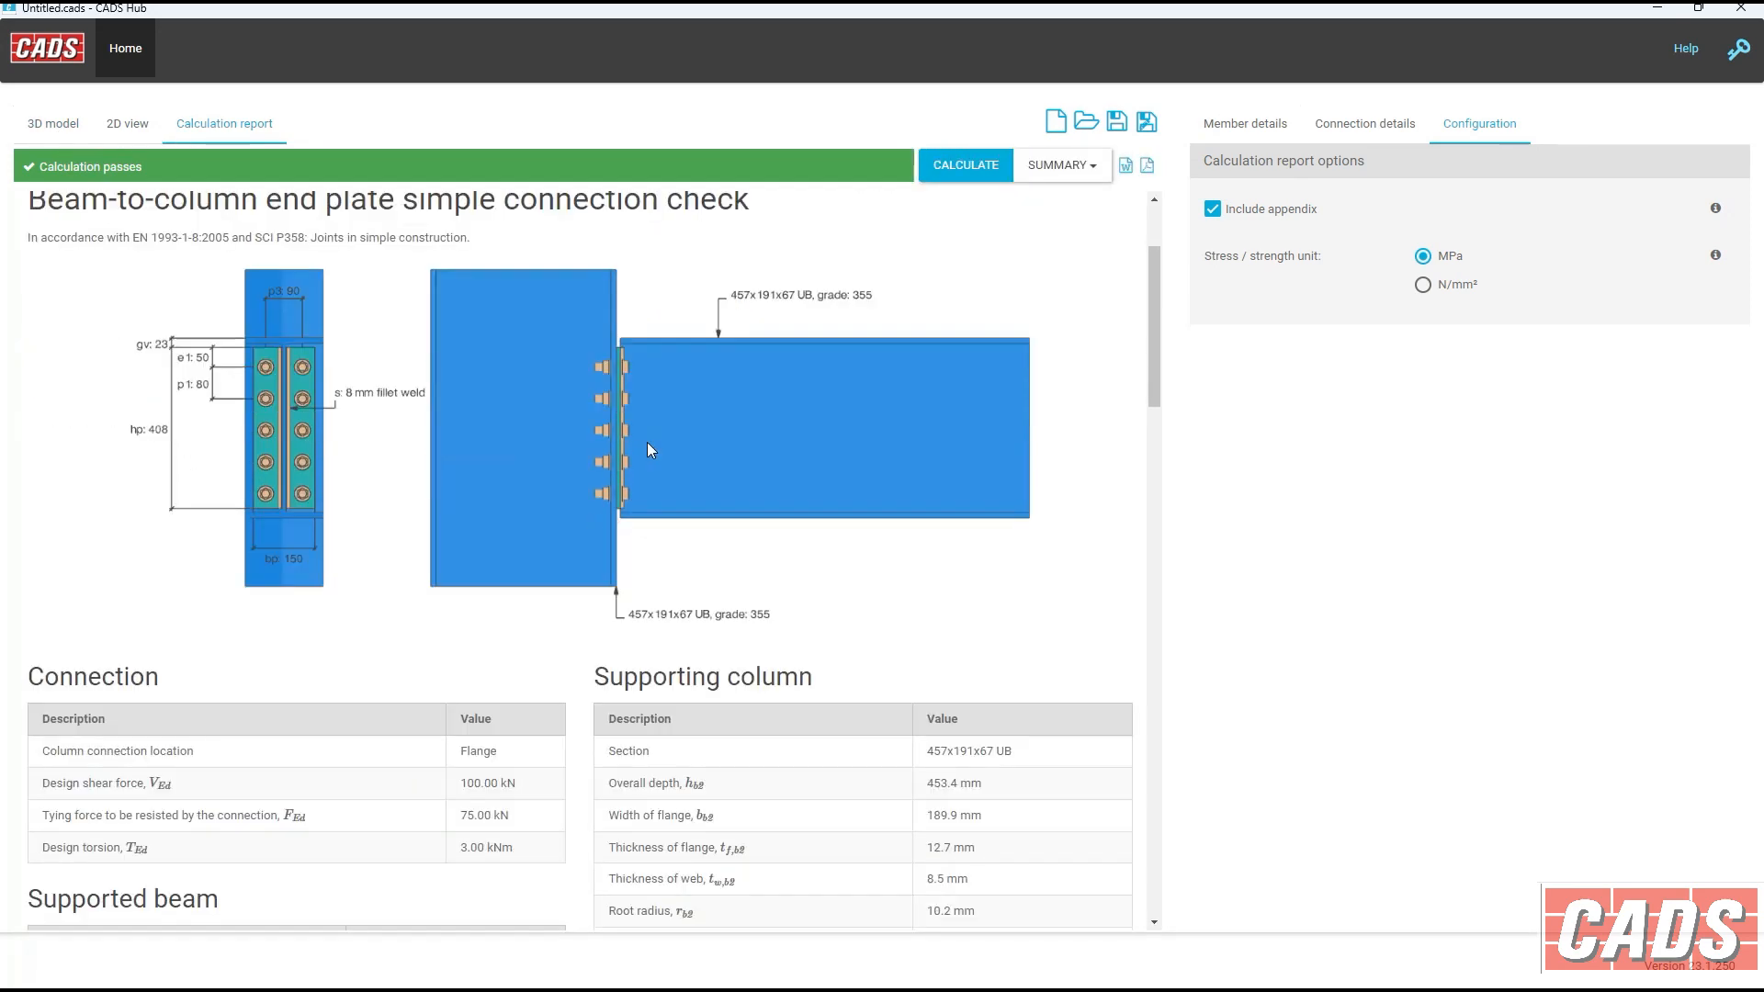
pyautogui.scroll(-8, 650, 450)
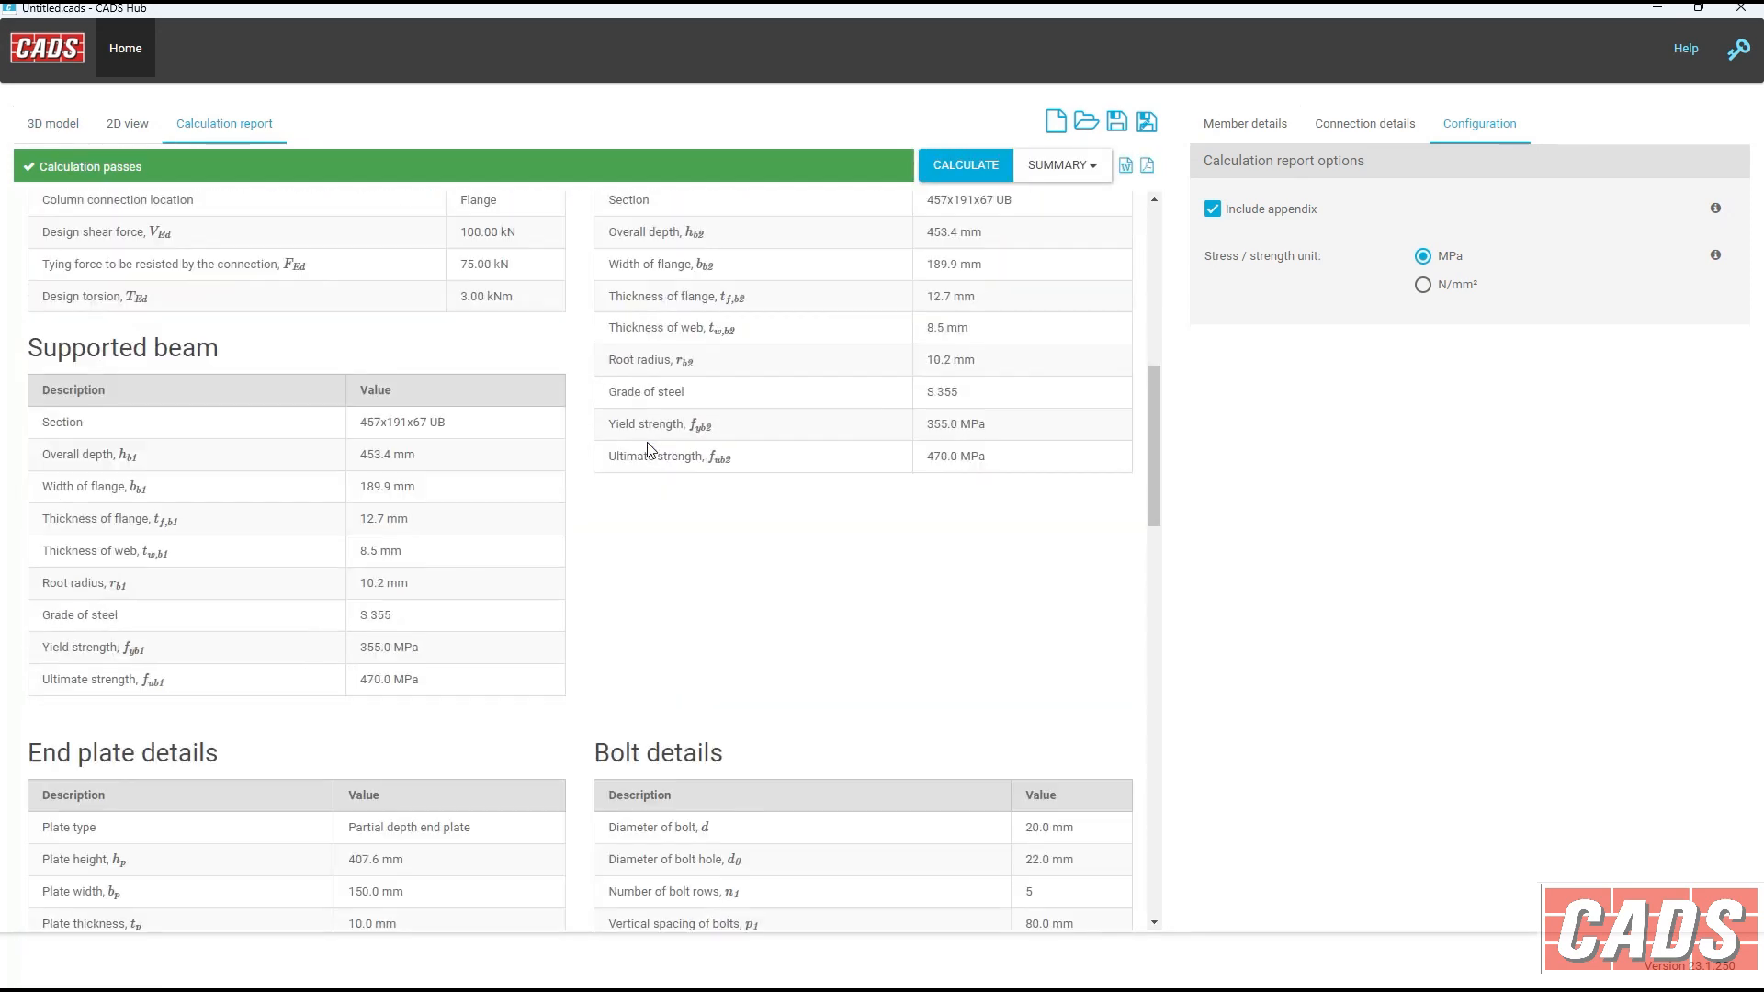
pyautogui.scroll(-12, 649, 449)
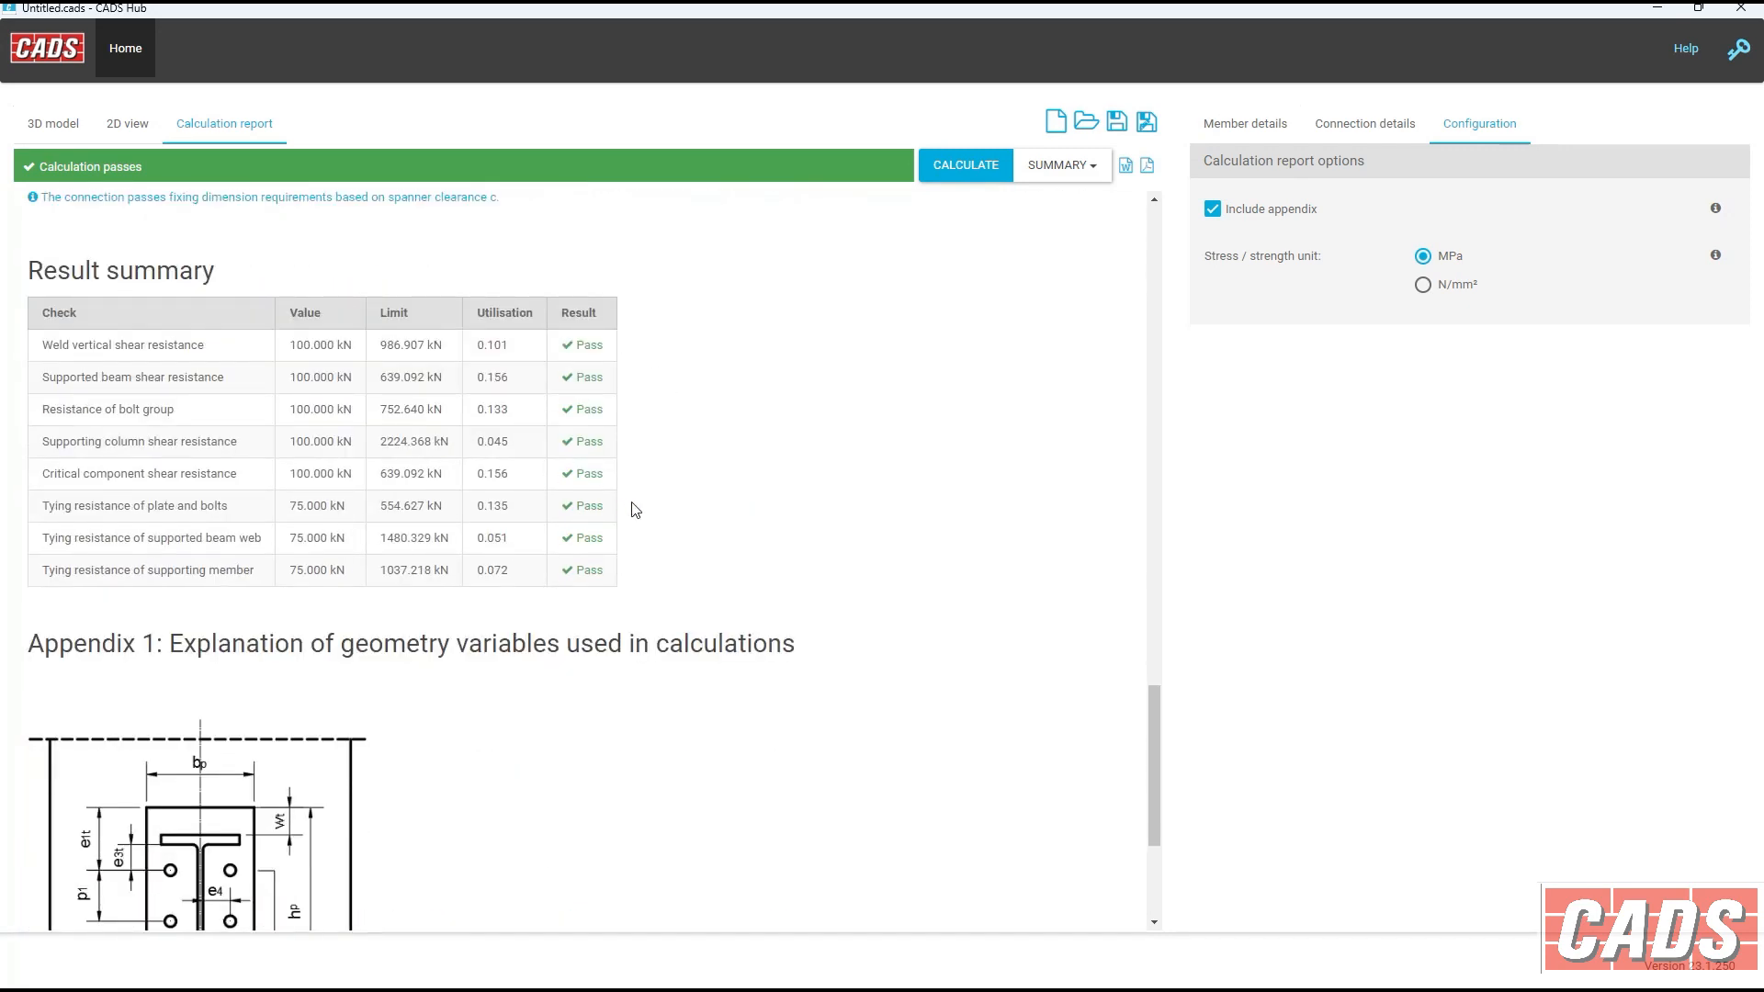
# Switch the end plate report to the Detailed format and examine its shear and bolt resistance calculations.
pyautogui.click(1057, 167)
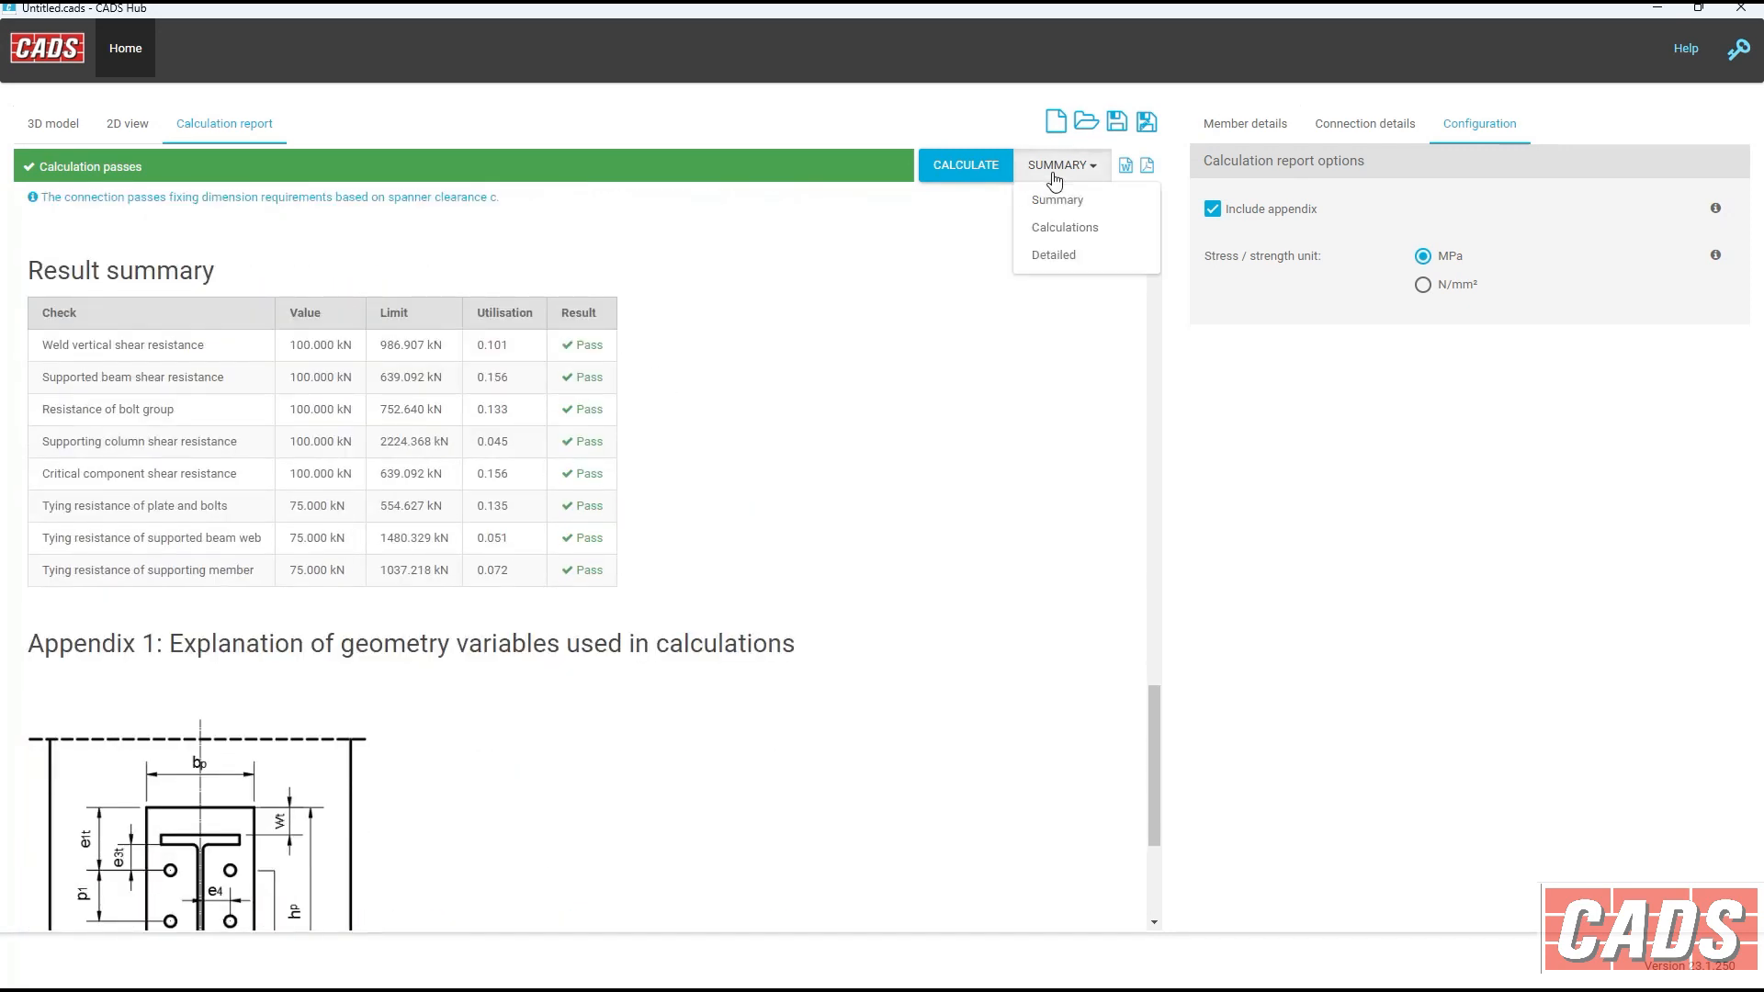
pyautogui.click(1049, 253)
pyautogui.scroll(-20, 761, 488)
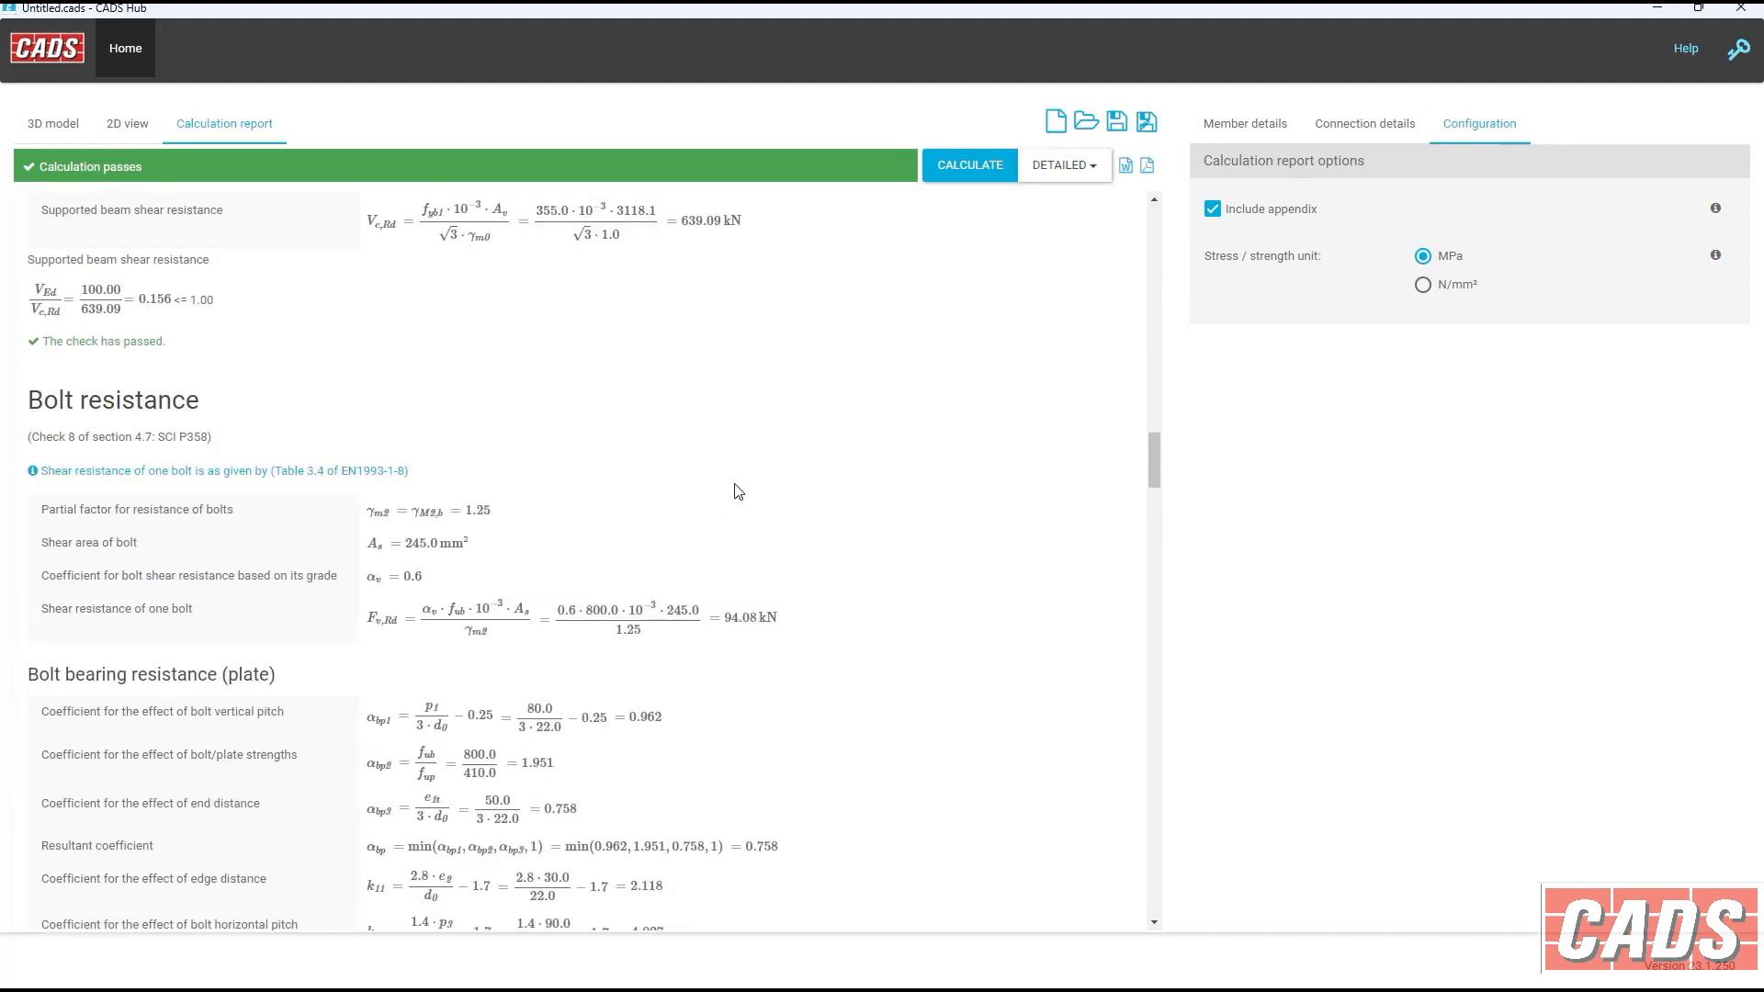
pyautogui.scroll(20, 738, 492)
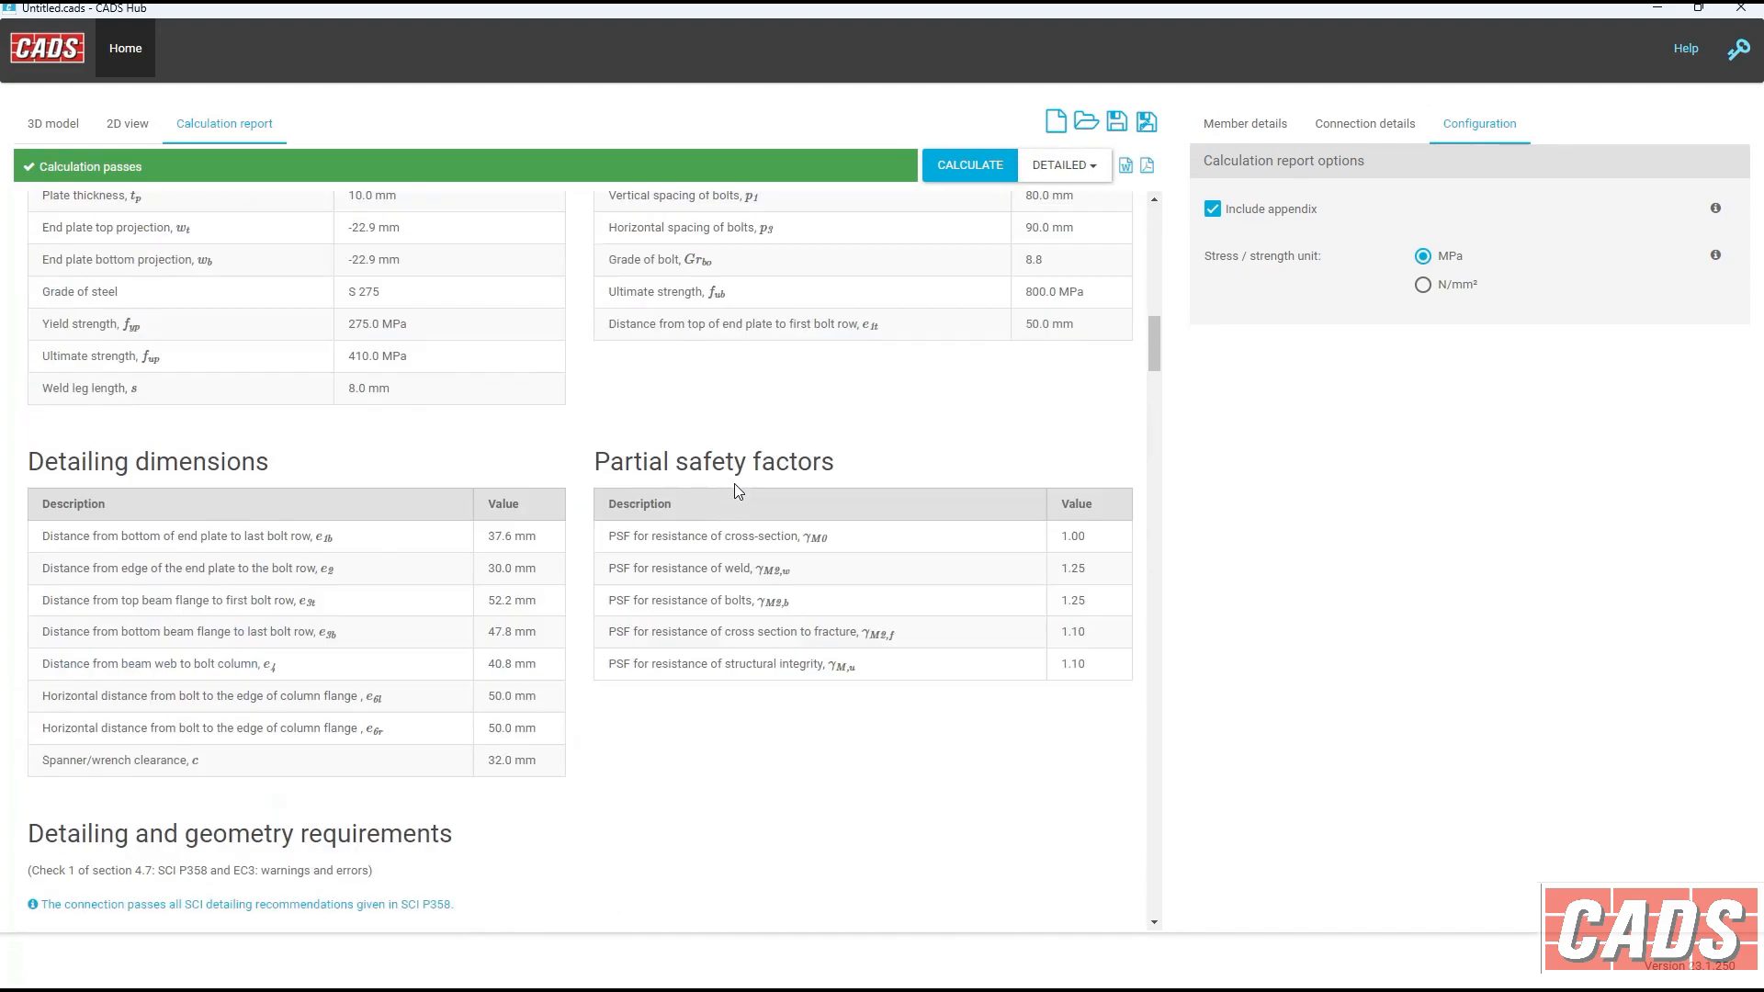
# Leave the end plate job without saving it and inspect the column base plate connection in 3D.
pyautogui.click(122, 61)
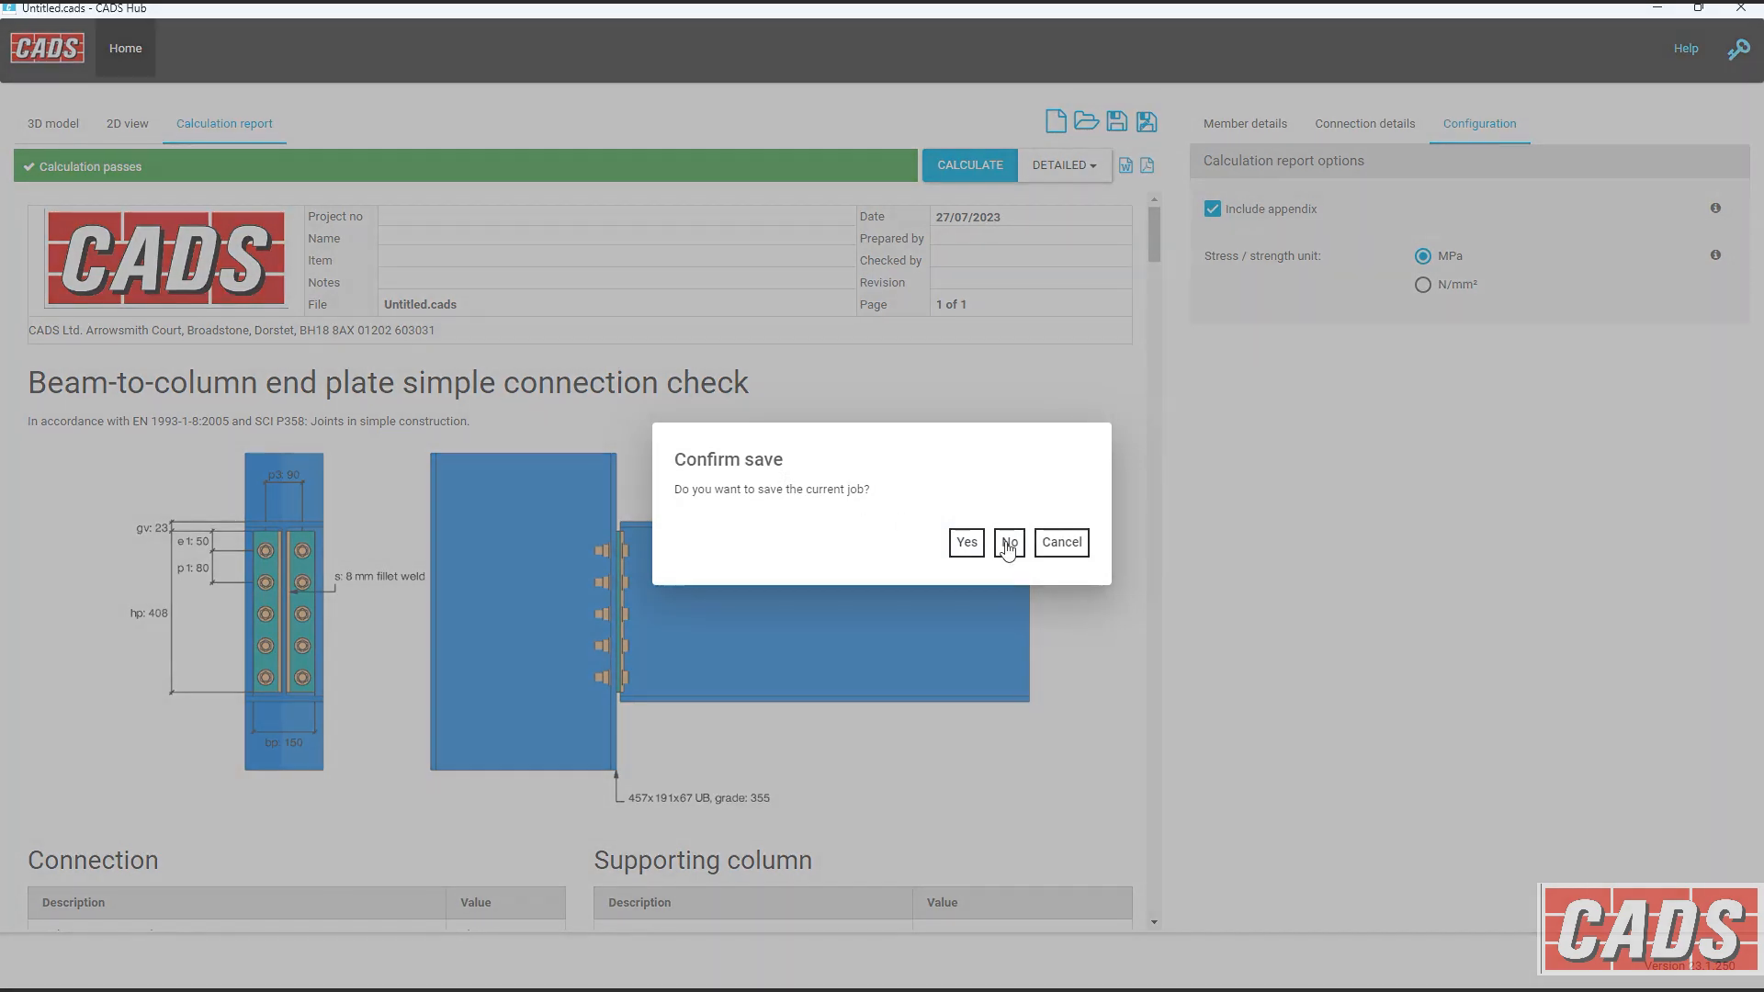
pyautogui.click(1008, 544)
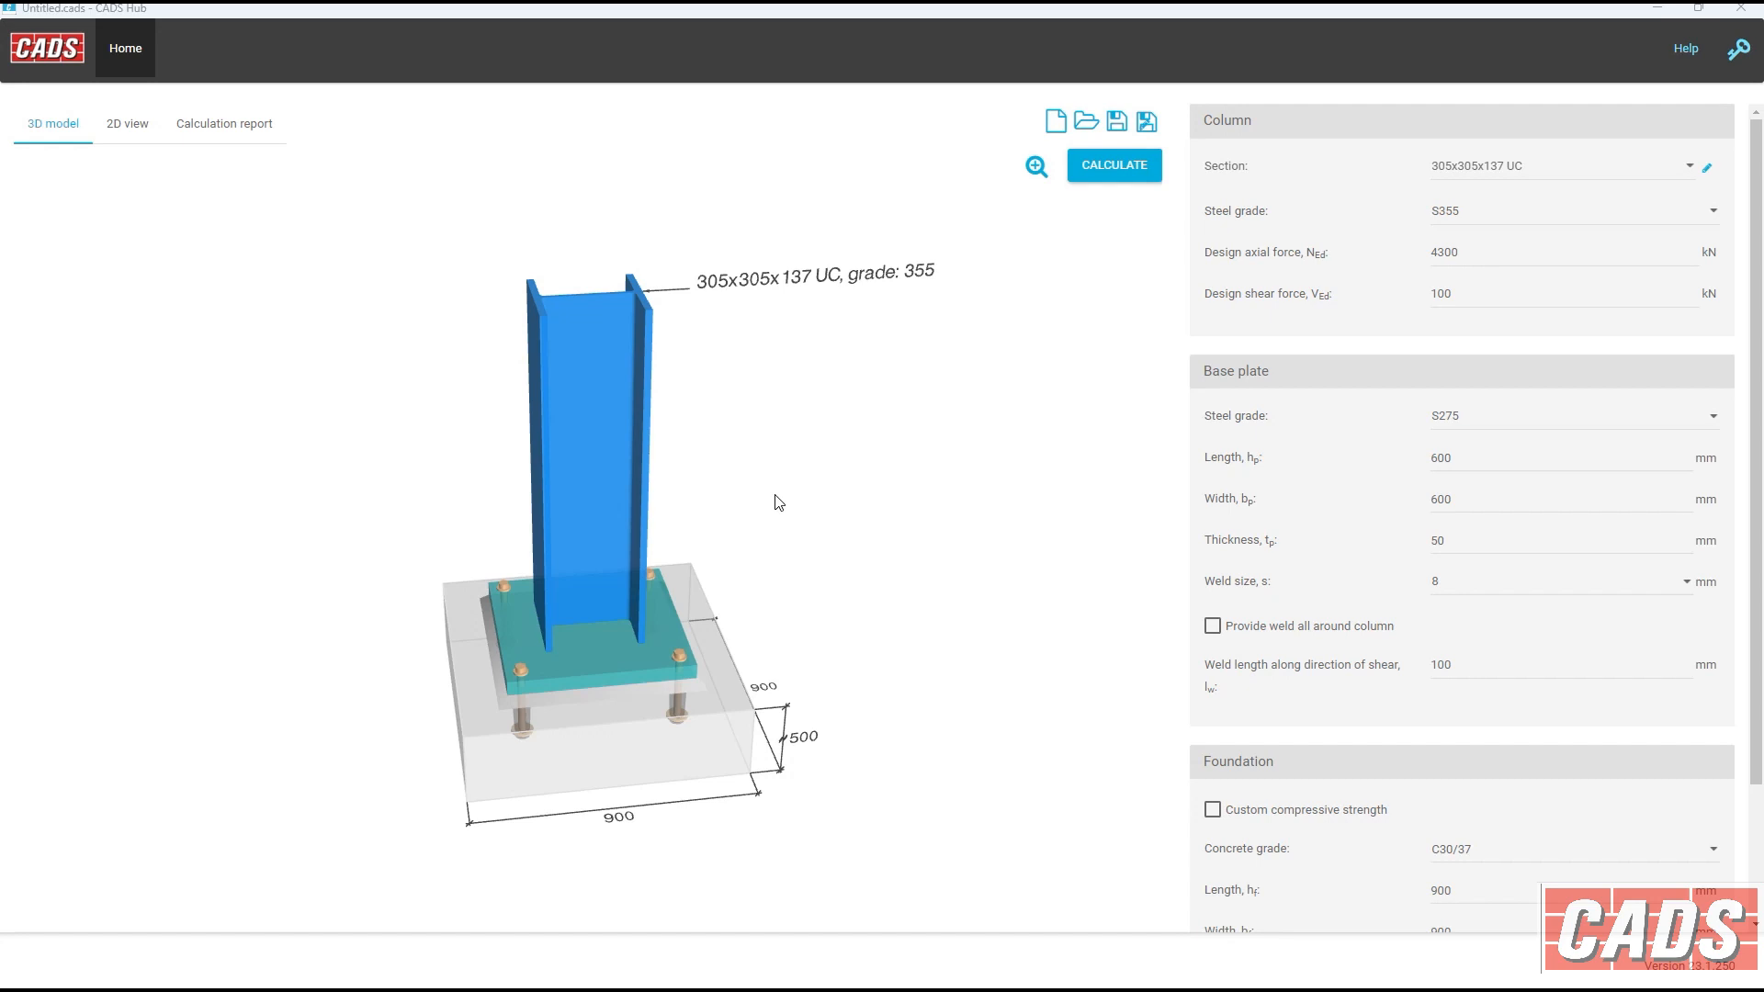
pyautogui.moveTo(753, 559); pyautogui.dragTo(725, 648)
pyautogui.scroll(4, 737, 661)
pyautogui.scroll(-4, 726, 648)
pyautogui.scroll(2, 726, 647)
pyautogui.scroll(-1, 793, 365)
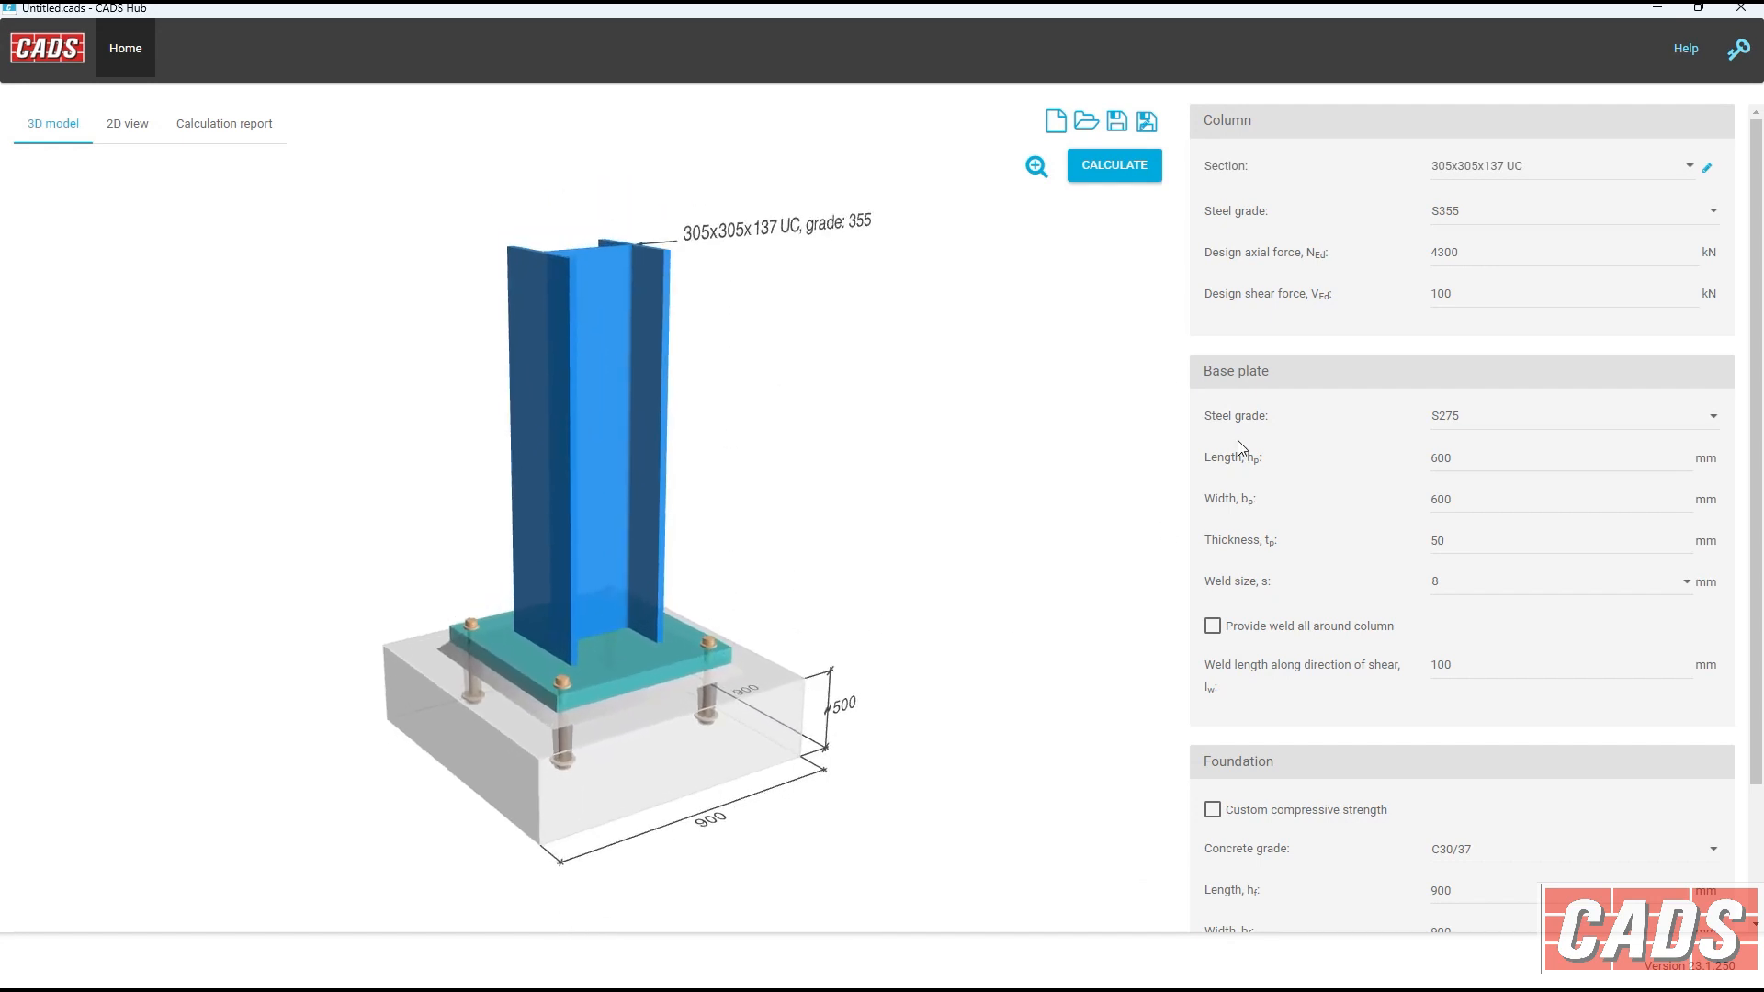
# Set the base plate's length and width to 700 mm, keeping the S275 steel grade and 8 mm weld size.
pyautogui.click(1439, 417)
pyautogui.click(1461, 425)
pyautogui.click(1464, 454)
pyautogui.write('700')
pyautogui.press('Tab')
pyautogui.write('700')
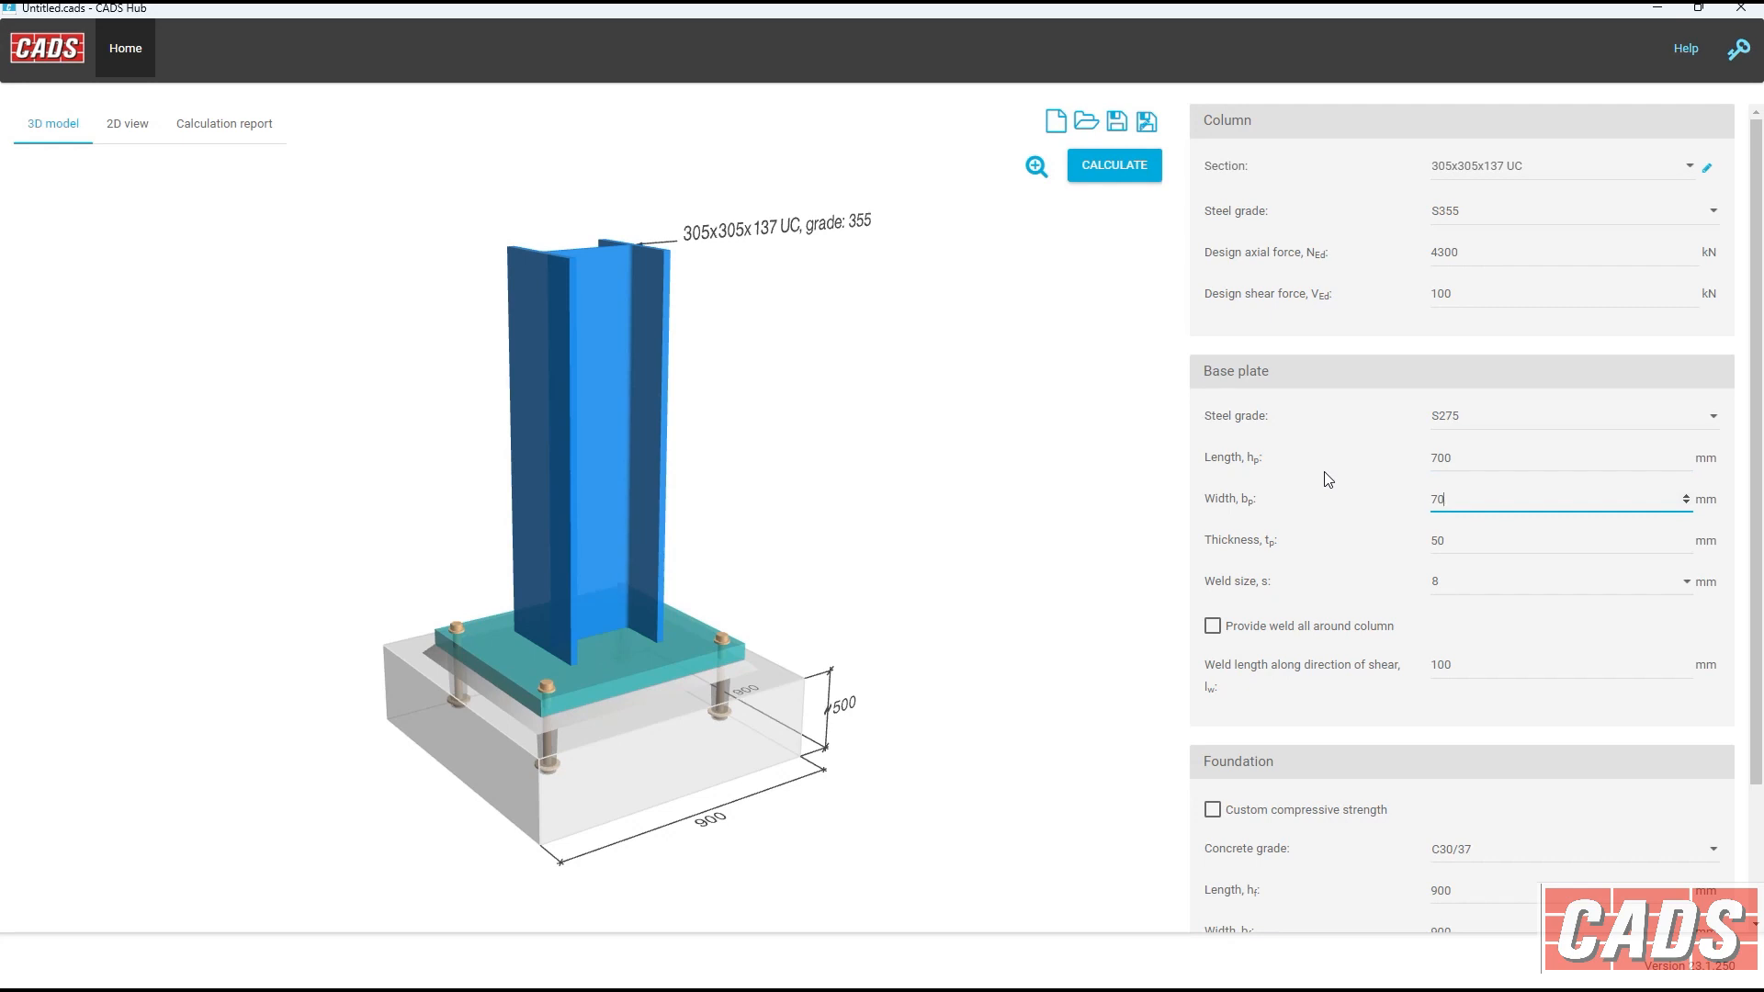
pyautogui.press('Tab')
pyautogui.click(1451, 589)
pyautogui.click(1448, 592)
# Set the concrete foundation's length to 1000 mm and its thickness to 600 mm.
pyautogui.scroll(-2, 1449, 570)
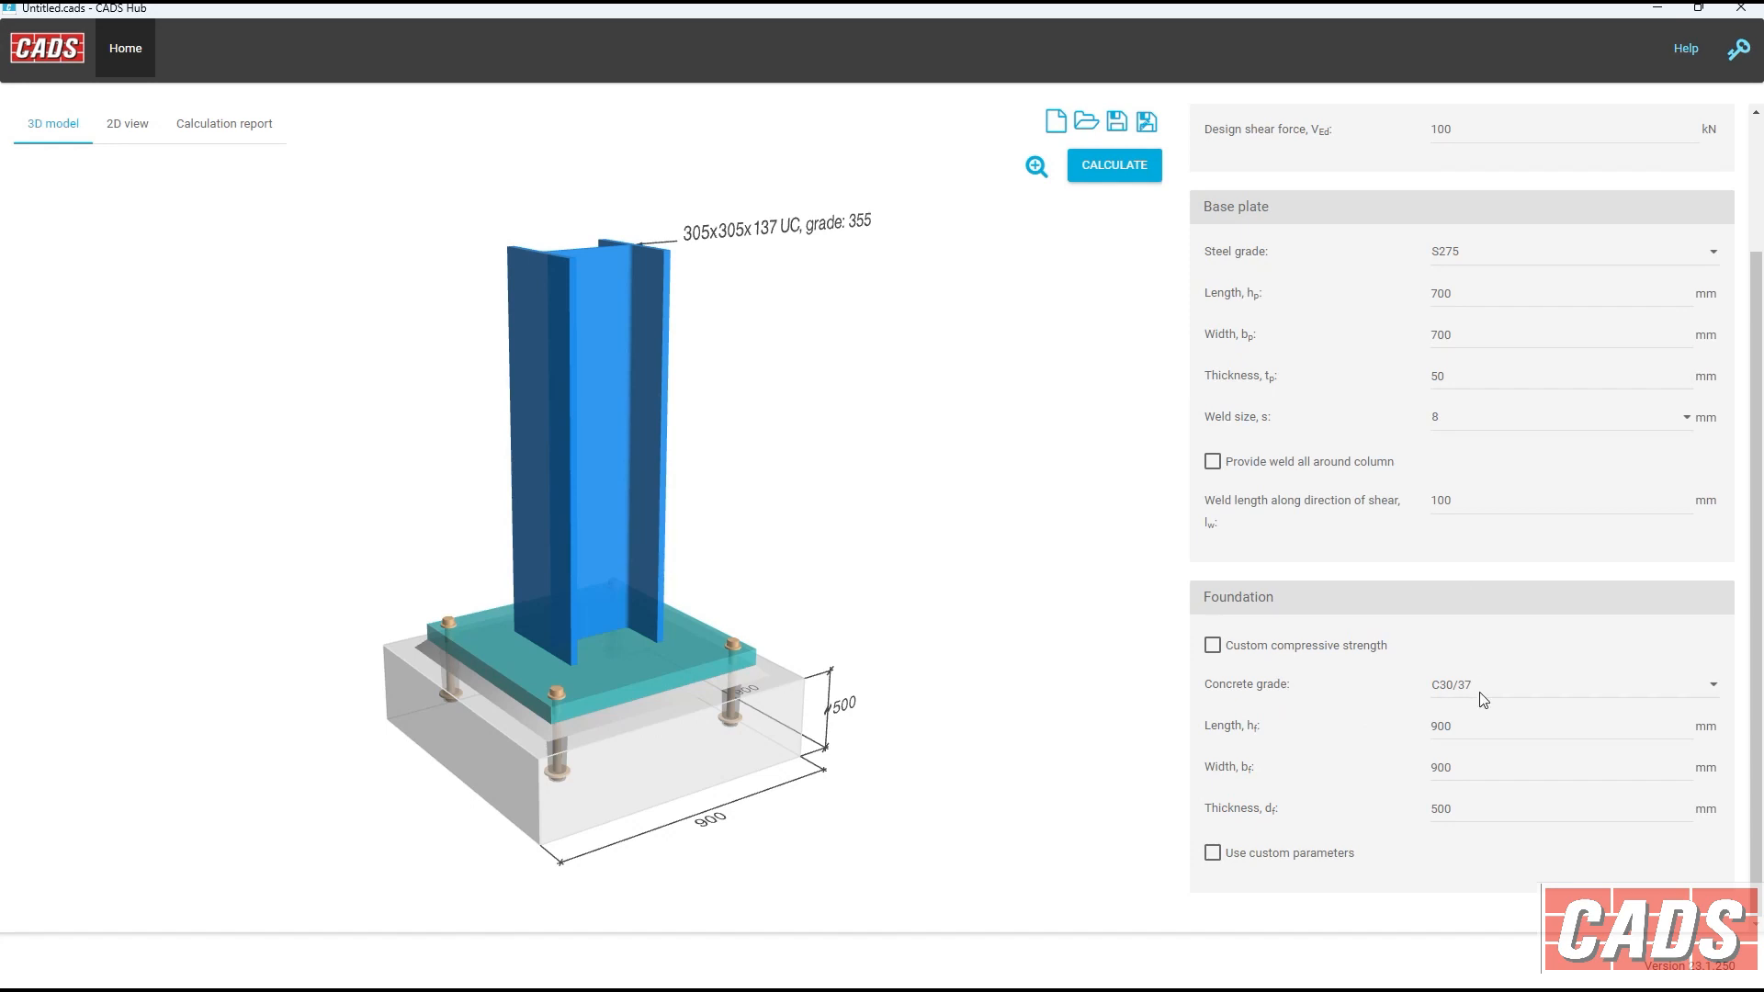
pyautogui.click(1484, 718)
pyautogui.write('1')
pyautogui.press('Tab')
pyautogui.click(1486, 813)
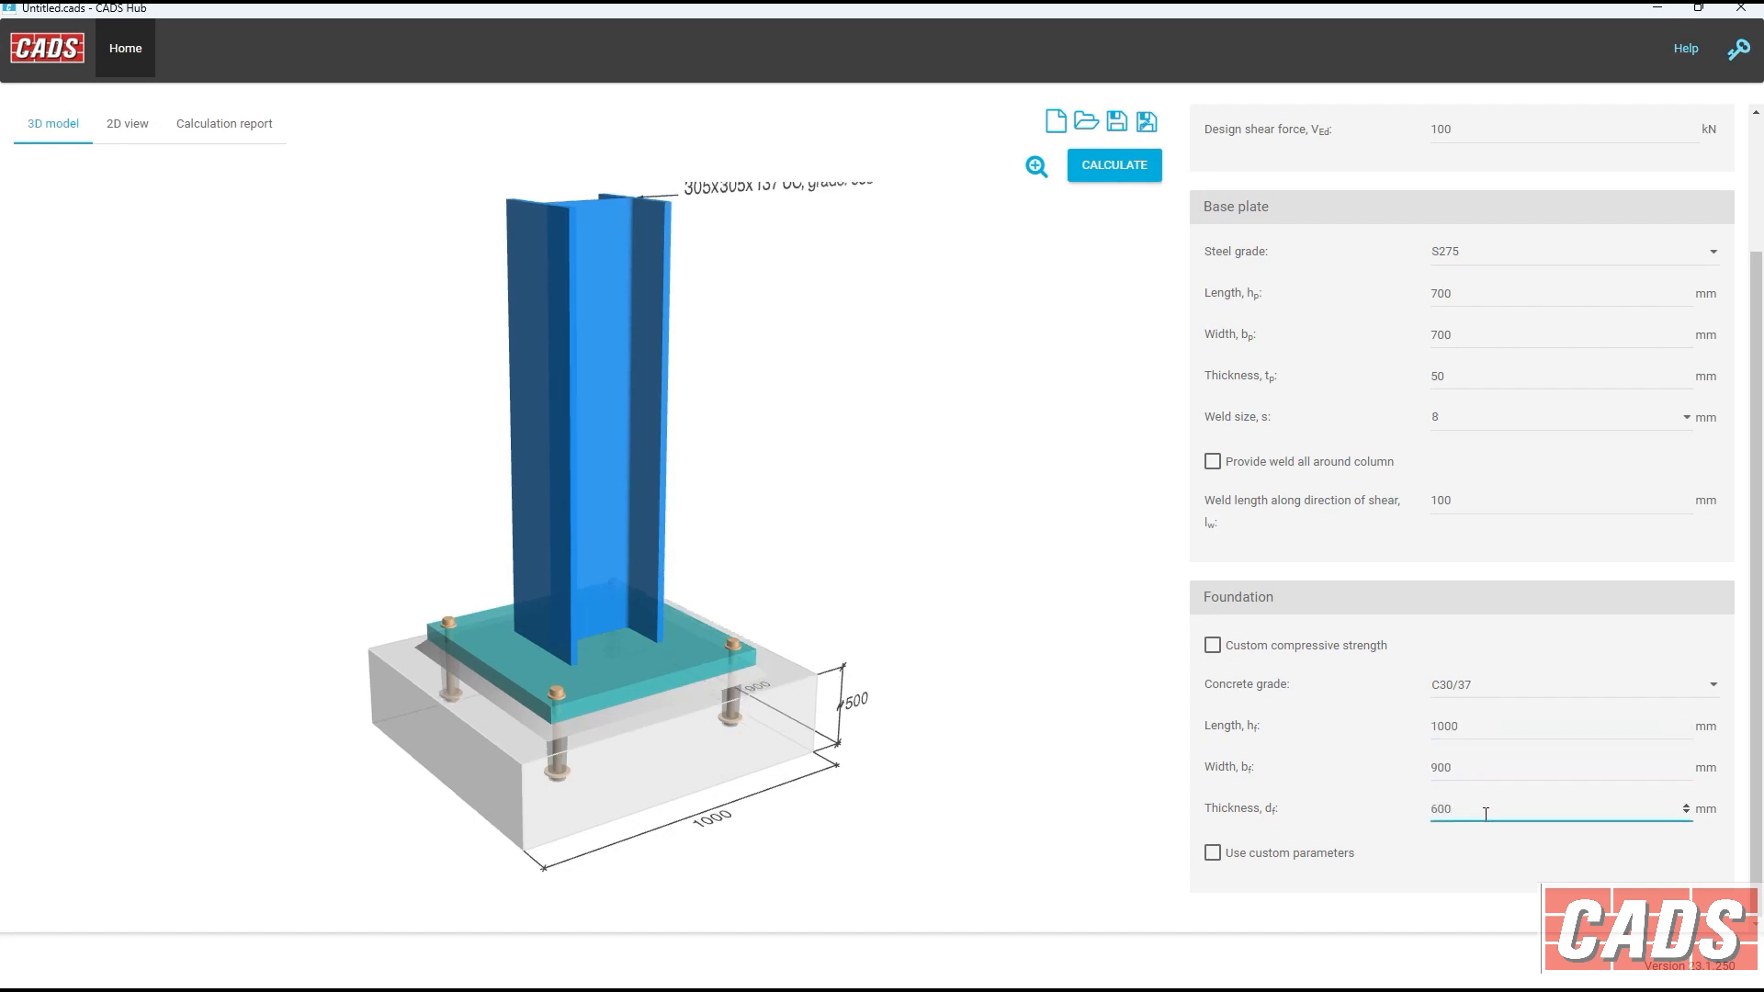
pyautogui.press('Tab')
# Calculate the column base connection and view it in 2D.
pyautogui.scroll(2, 1251, 281)
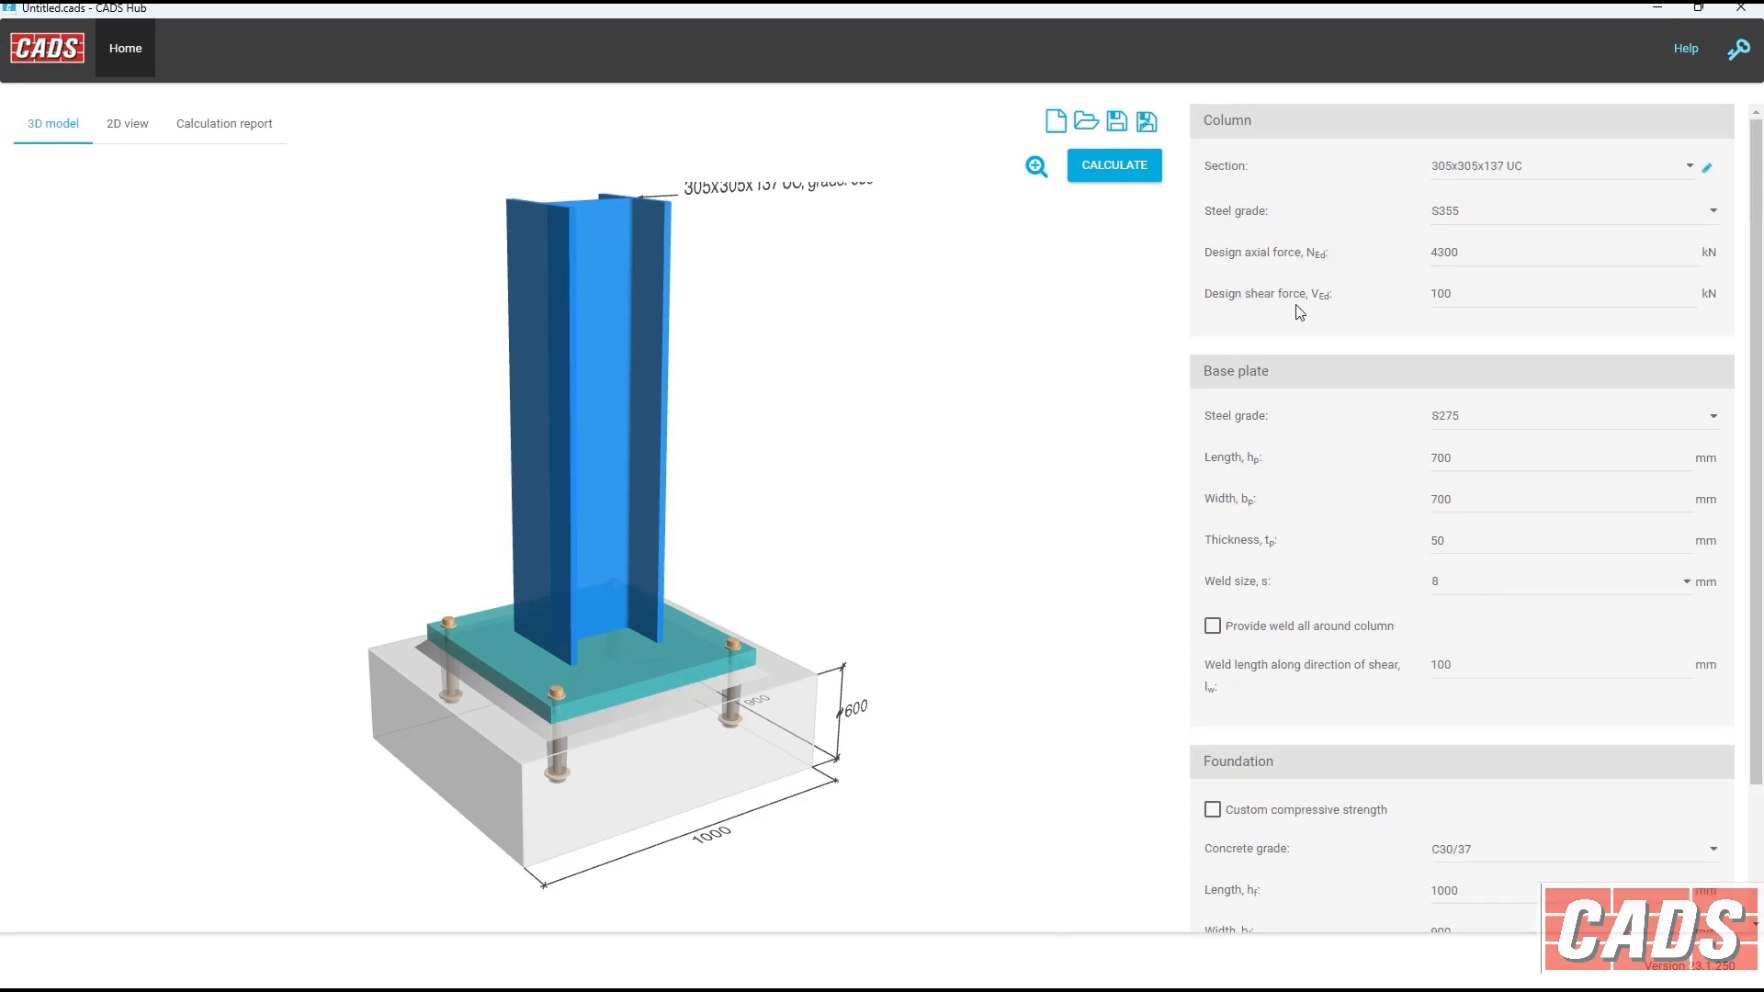
pyautogui.click(1125, 171)
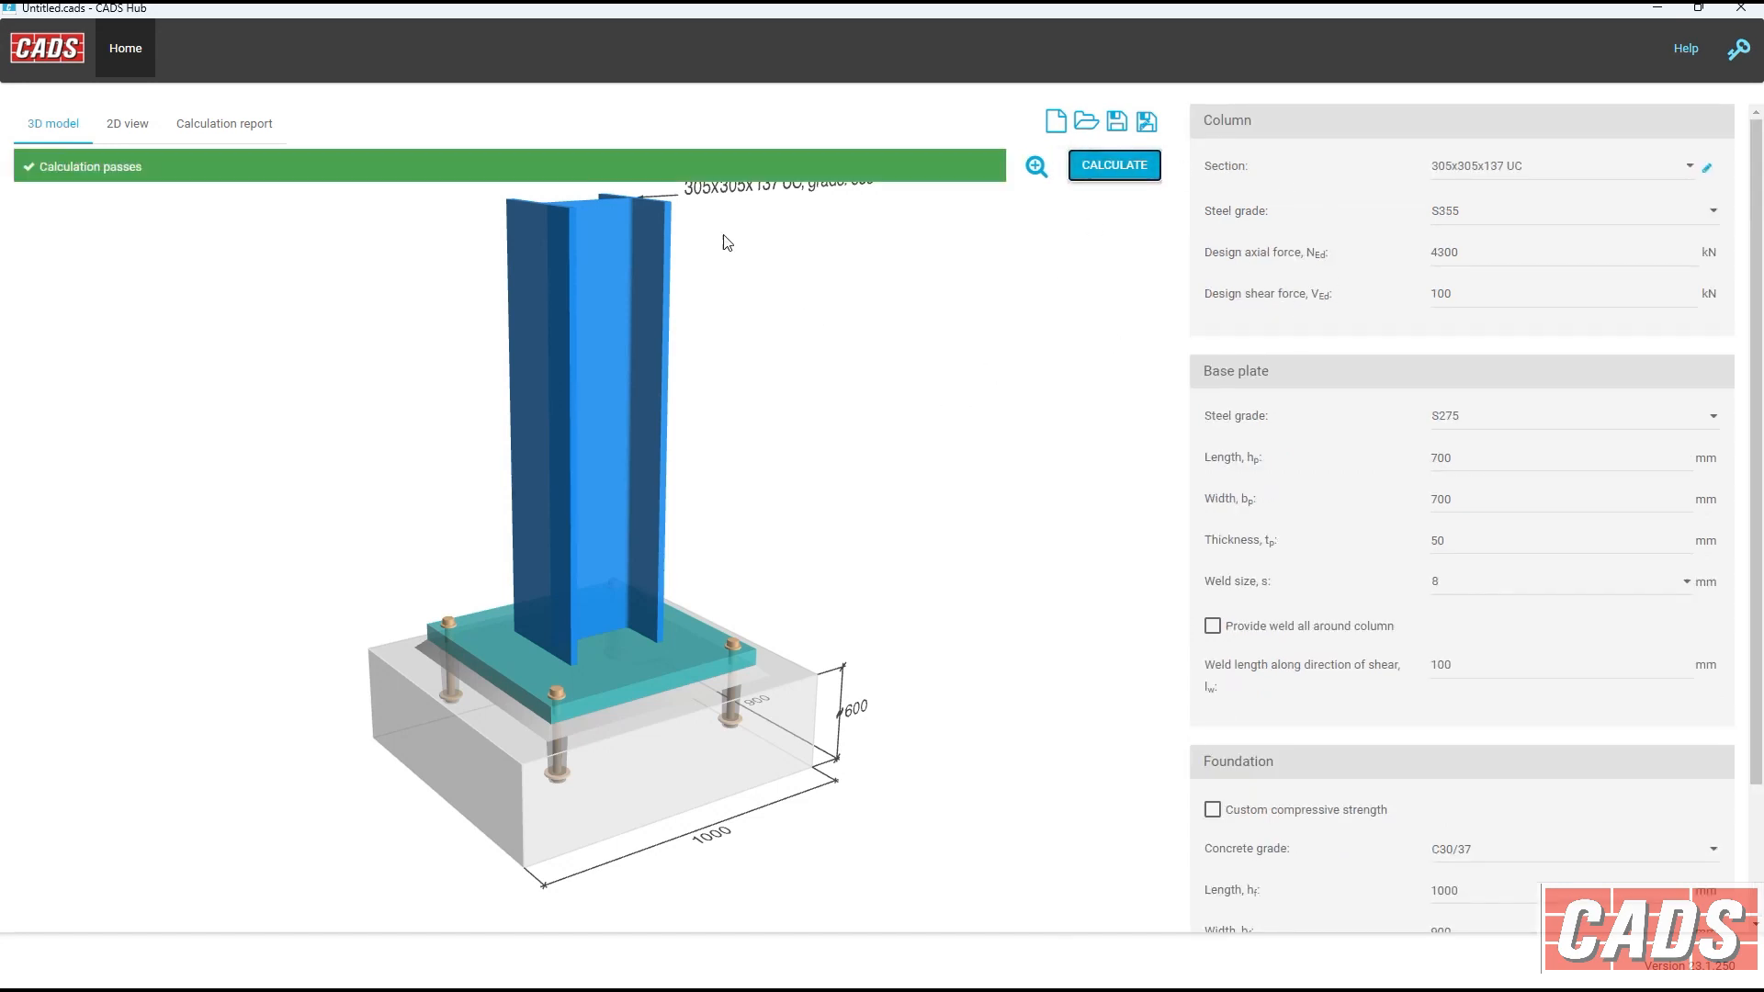
pyautogui.click(128, 124)
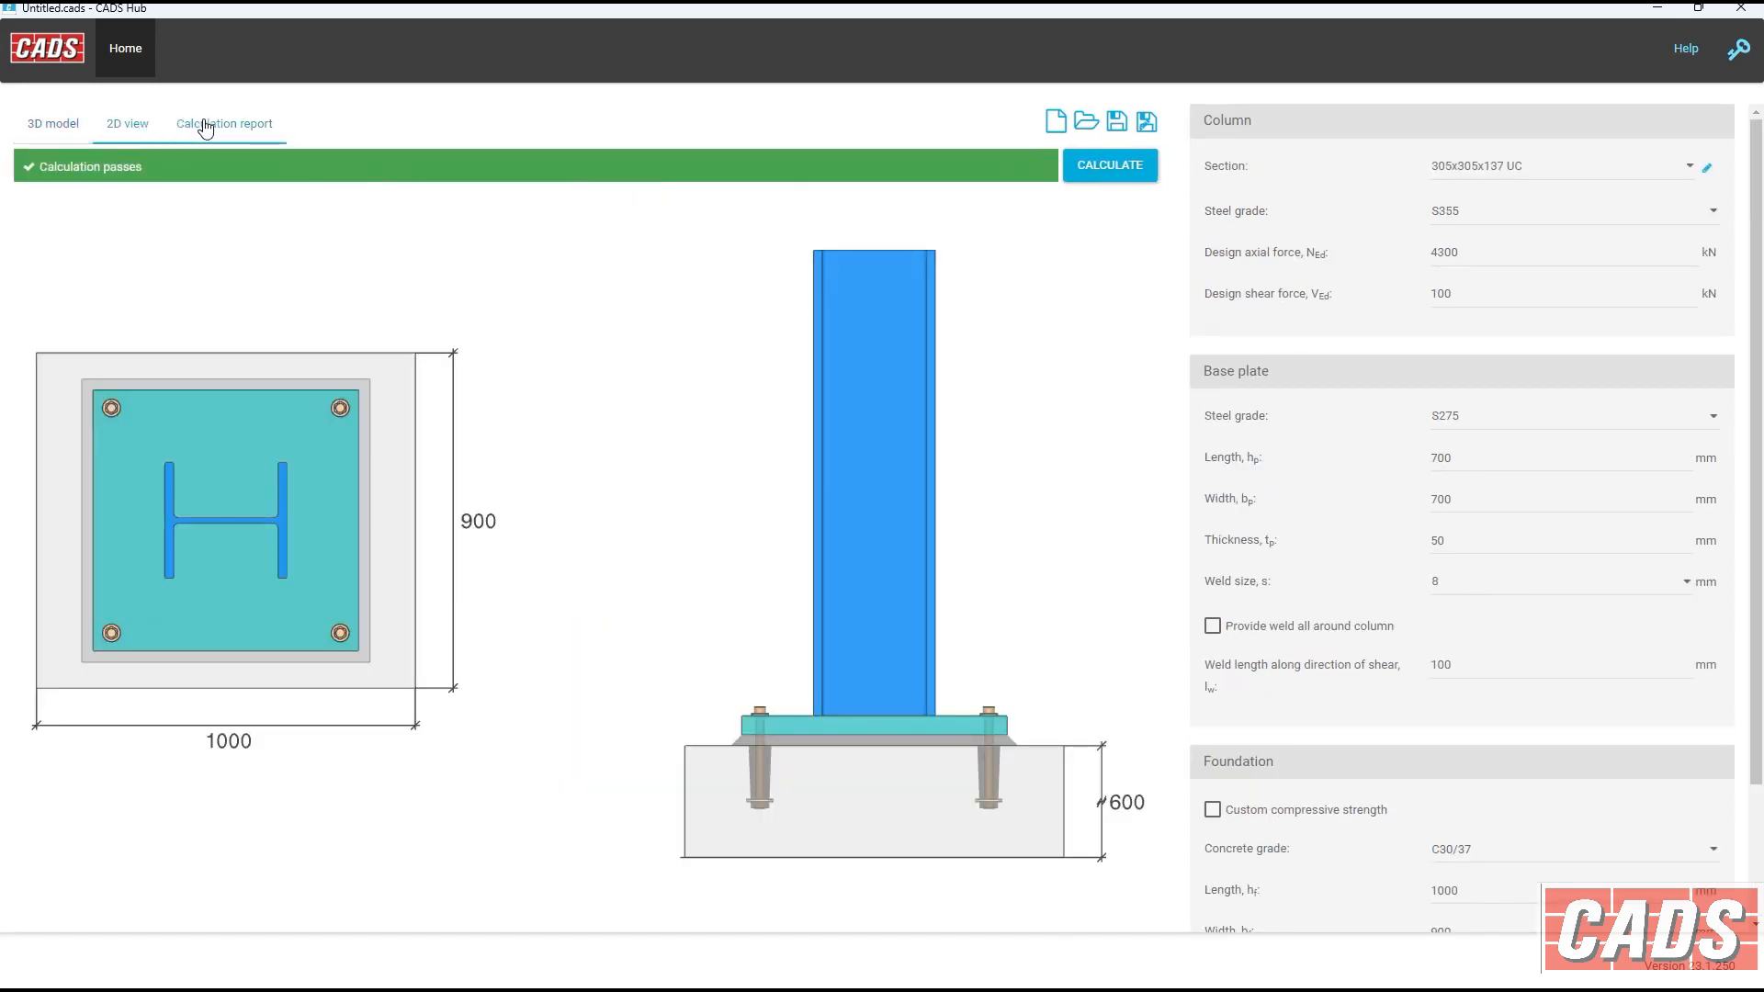
# Open the column base's calculation report and examine its column, base plate, foundation and result summary sections.
pyautogui.click(206, 126)
pyautogui.scroll(-8, 514, 437)
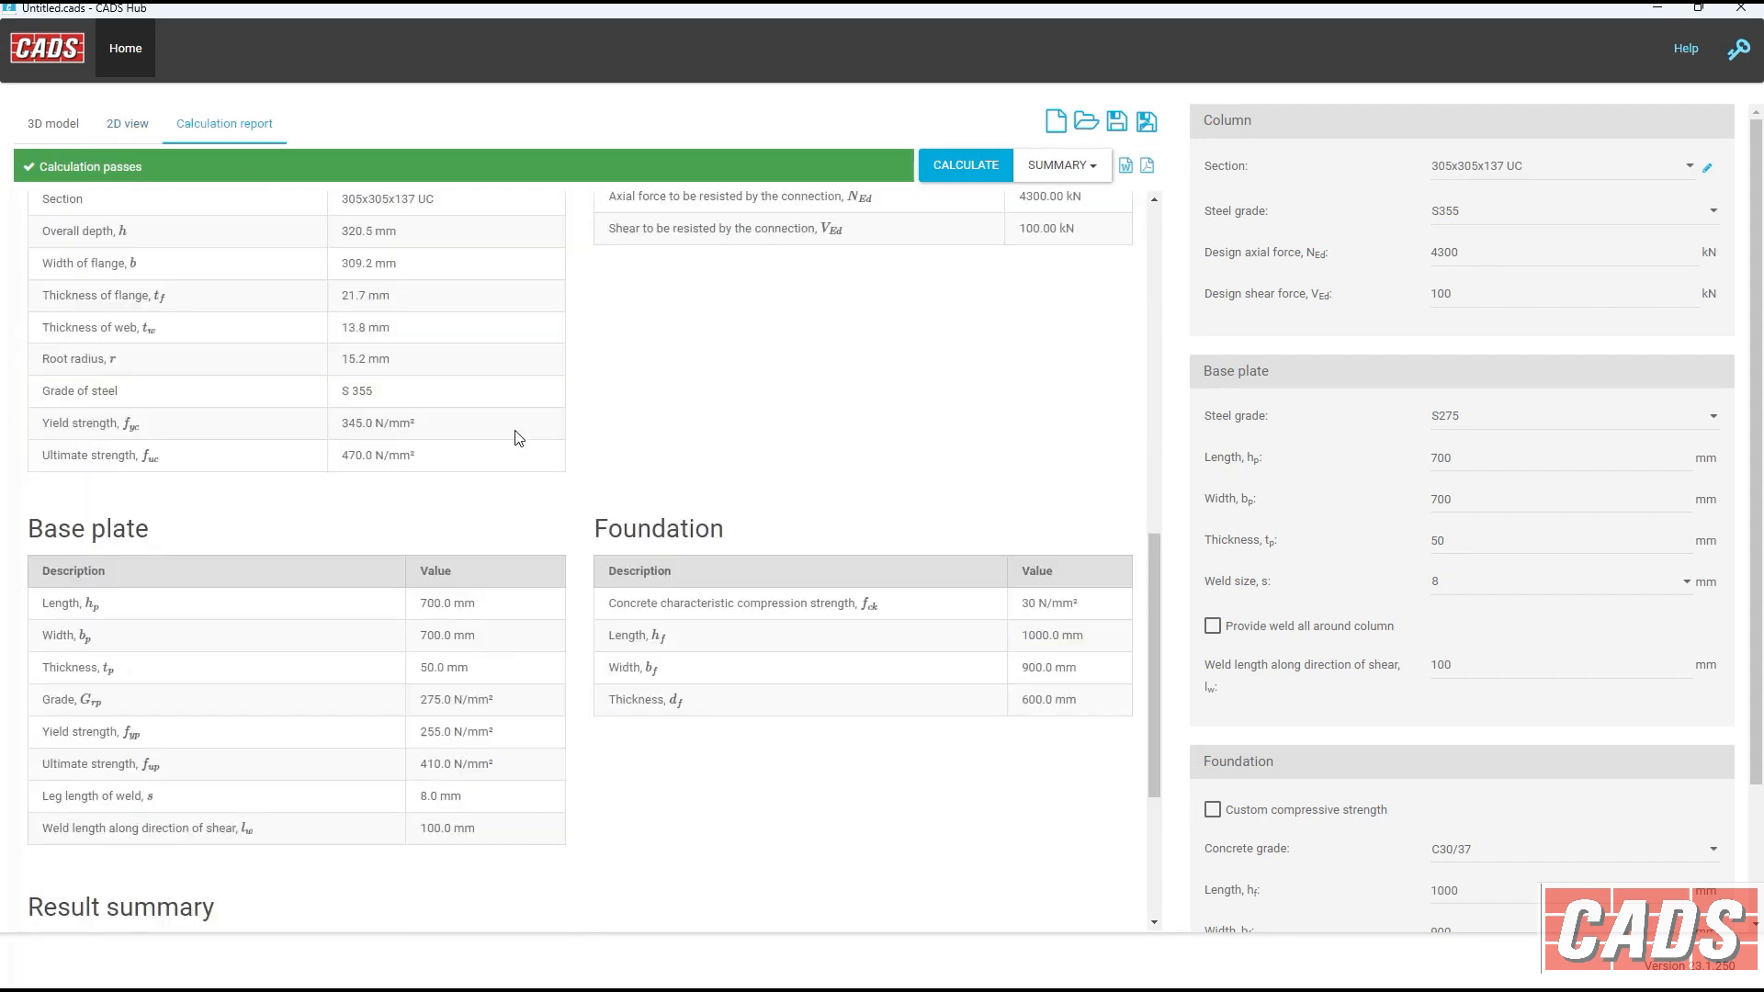
pyautogui.scroll(-4, 519, 438)
pyautogui.scroll(12, 514, 434)
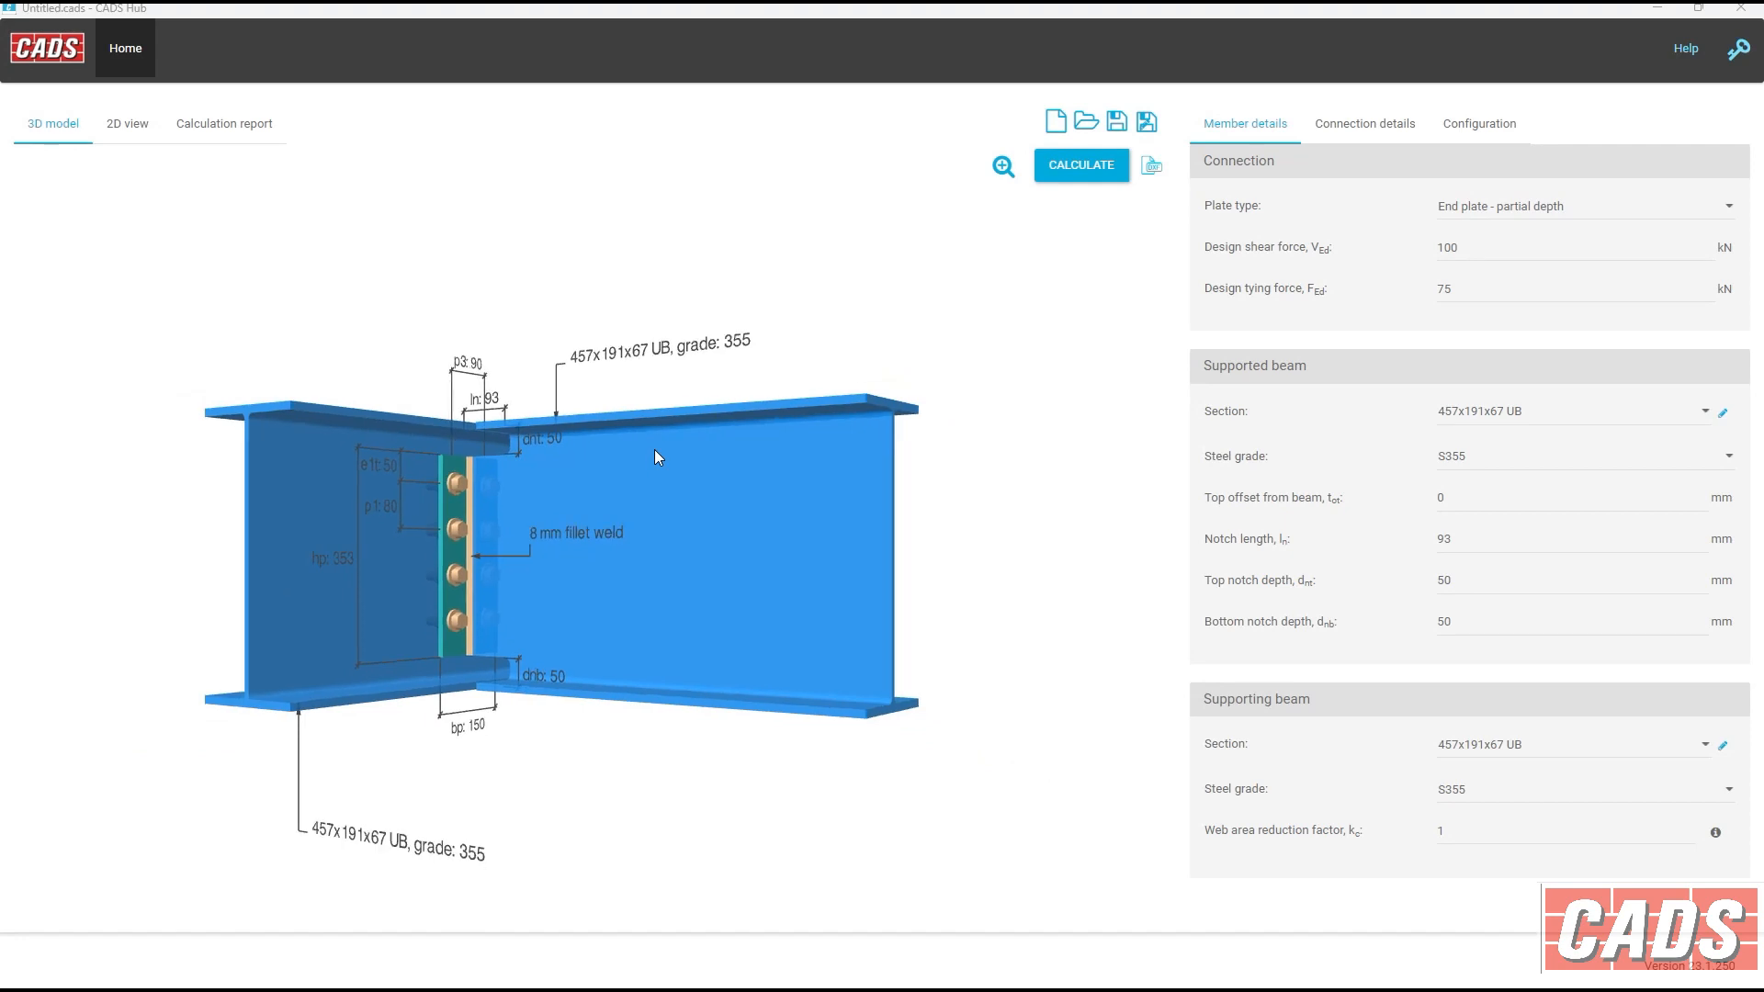
# Try the fin plate and full-depth end plate types for the beam-to-beam connection, finishing with End plate - partial depth.
pyautogui.moveTo(667, 493)
pyautogui.mouseDown()
pyautogui.moveTo(647, 467)
pyautogui.moveTo(660, 476)
pyautogui.moveTo(503, 466)
pyautogui.moveTo(510, 483)
pyautogui.moveTo(660, 495)
pyautogui.moveTo(675, 478)
pyautogui.mouseUp()
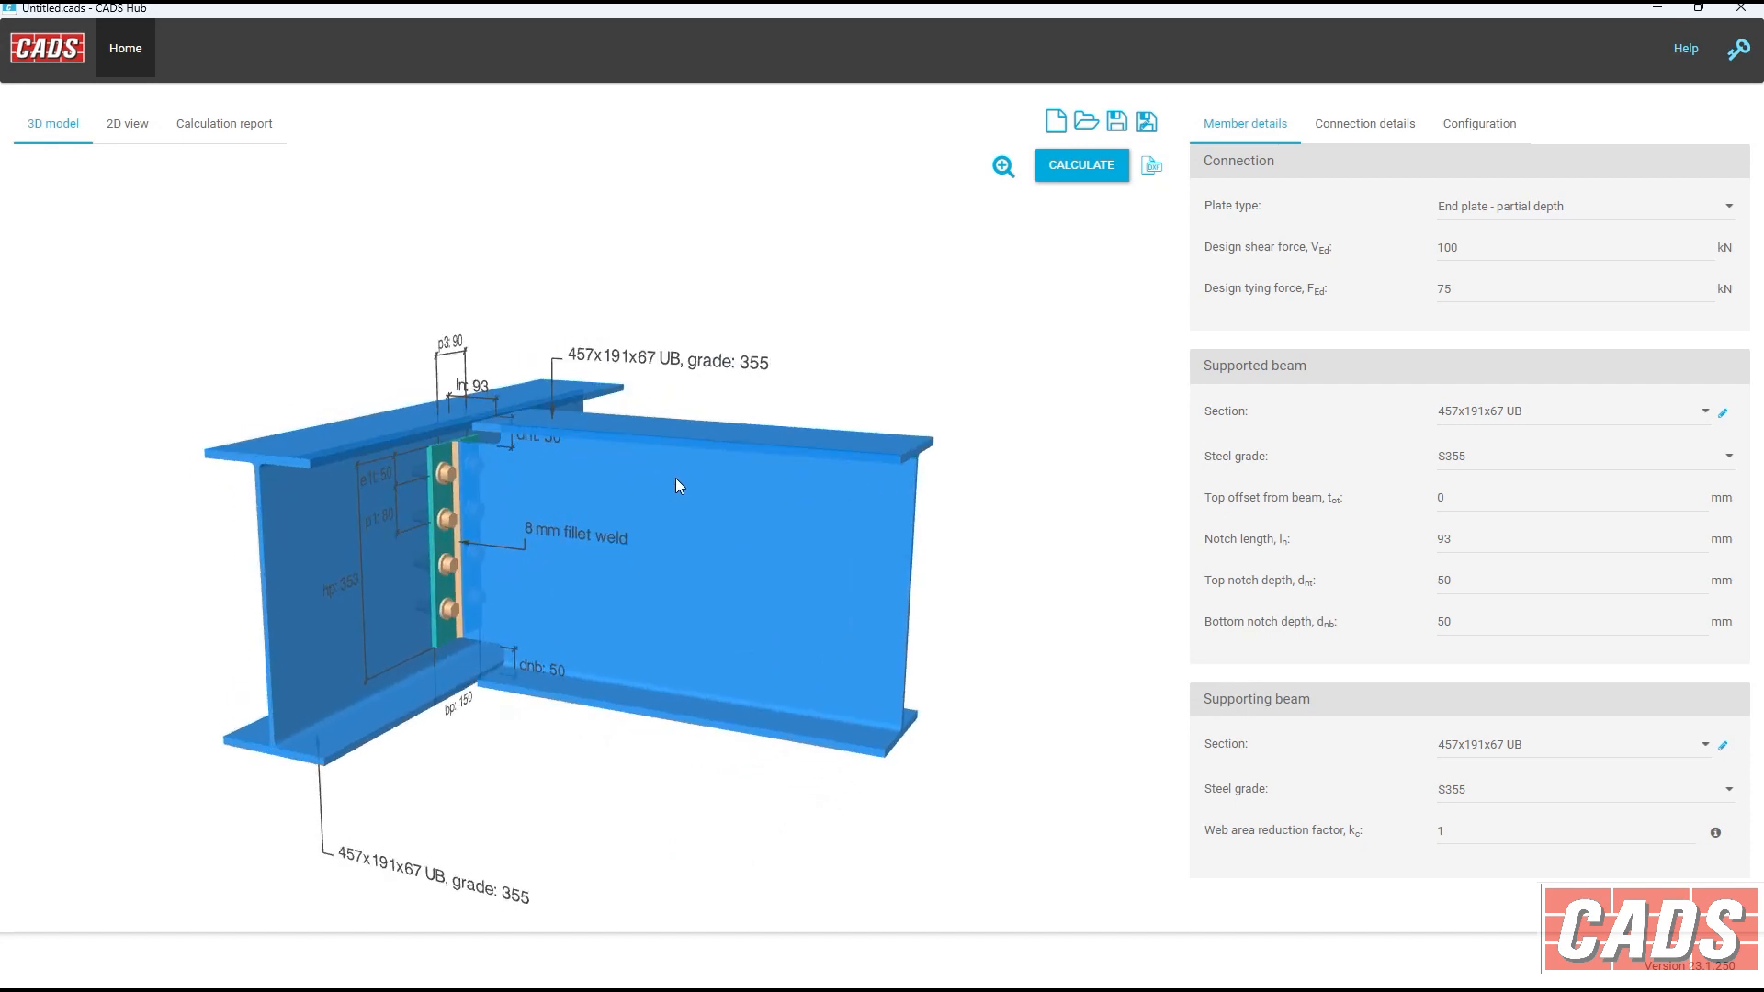
pyautogui.click(1453, 208)
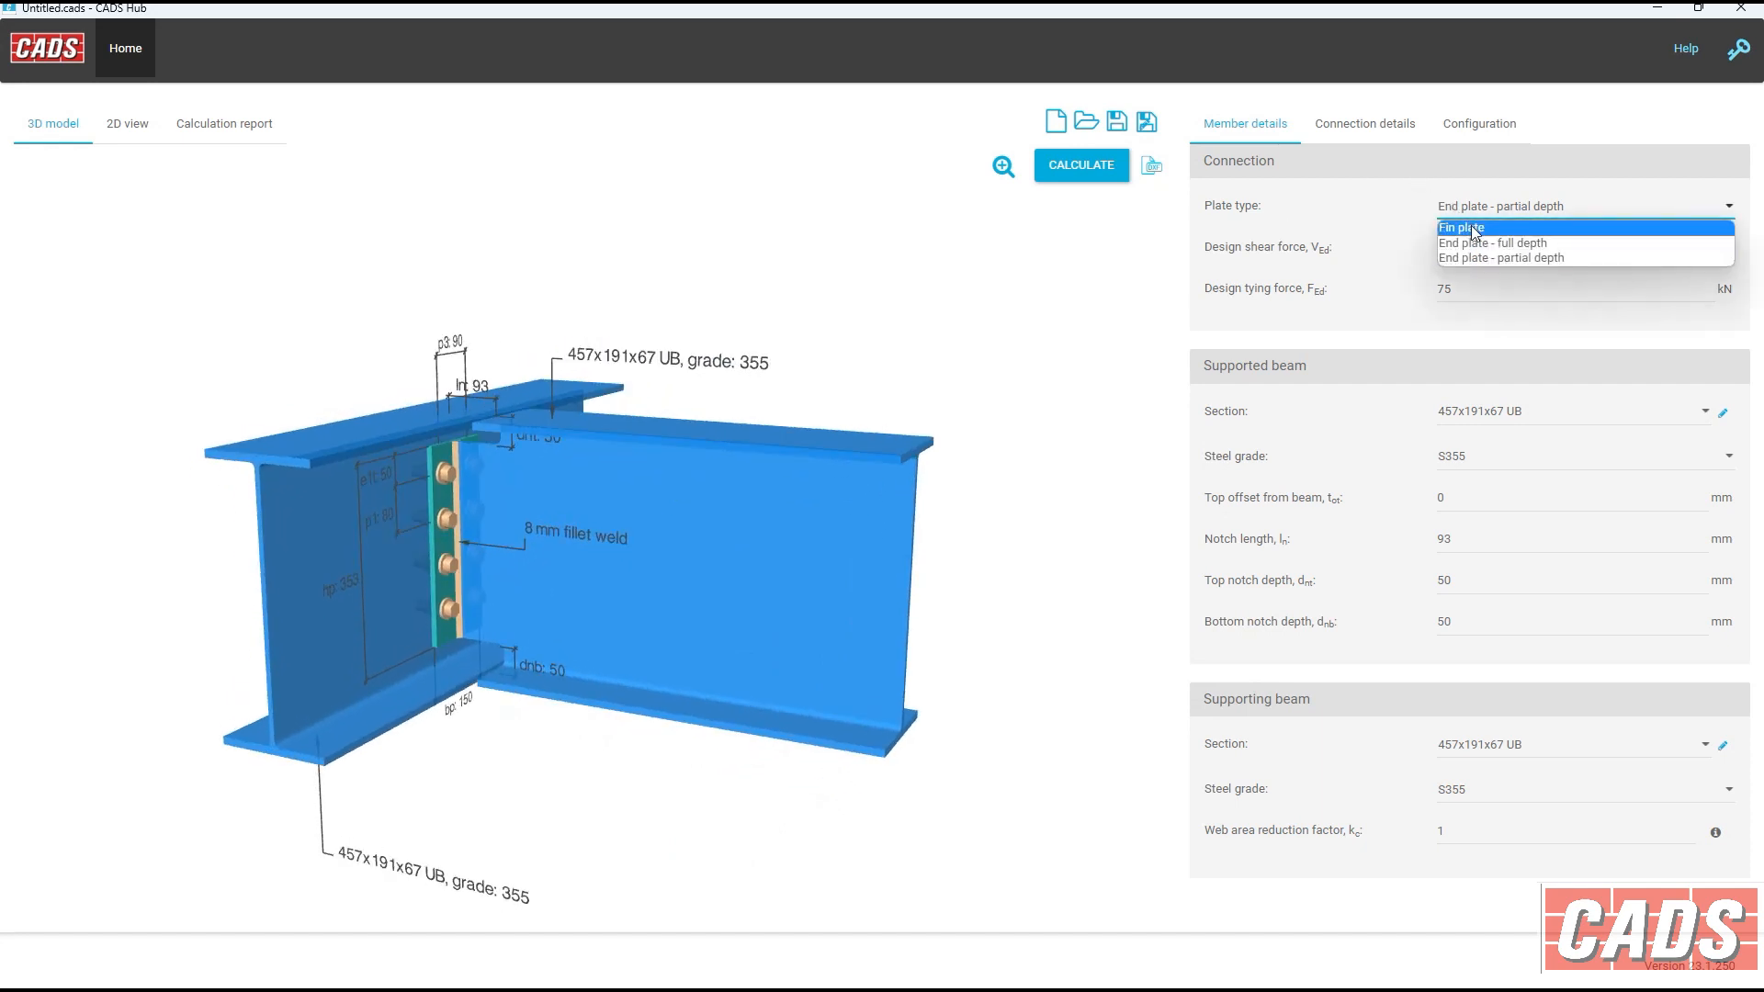
pyautogui.click(1461, 227)
pyautogui.click(1463, 212)
pyautogui.click(1477, 243)
pyautogui.click(1470, 209)
pyautogui.click(1475, 260)
# Review the beam-to-beam connection's design forces, plate and bolt properties, and calculation report options.
pyautogui.click(1484, 247)
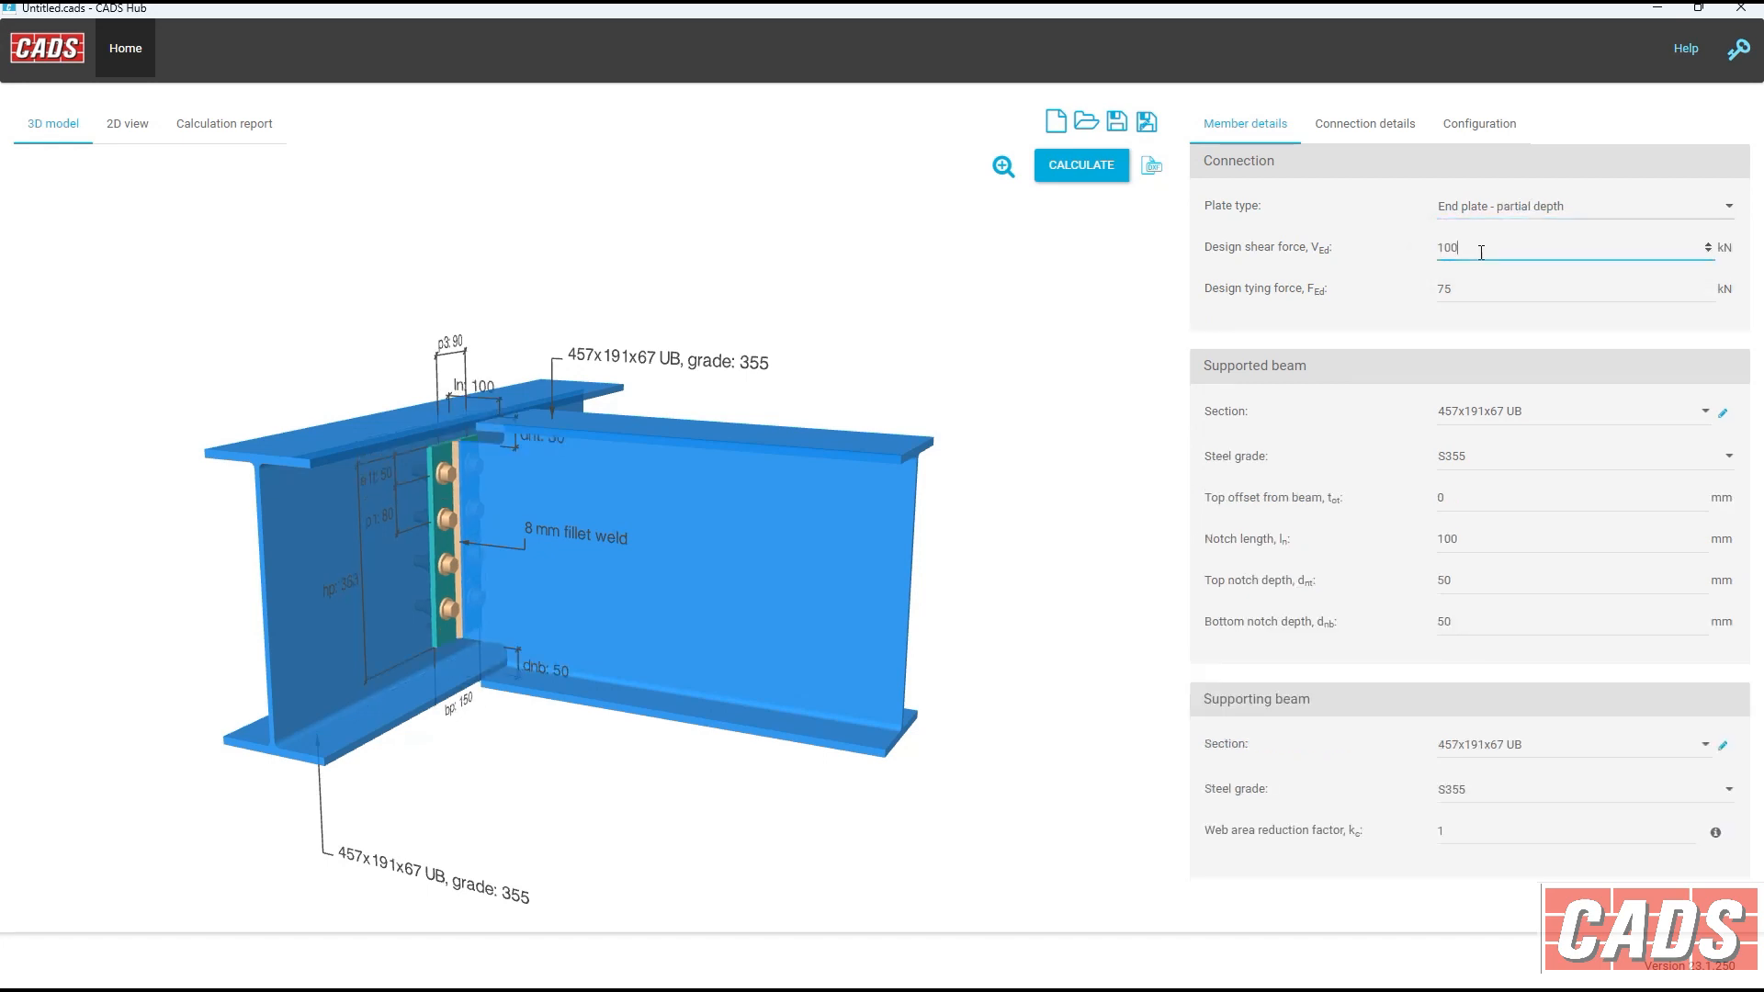
pyautogui.click(1489, 288)
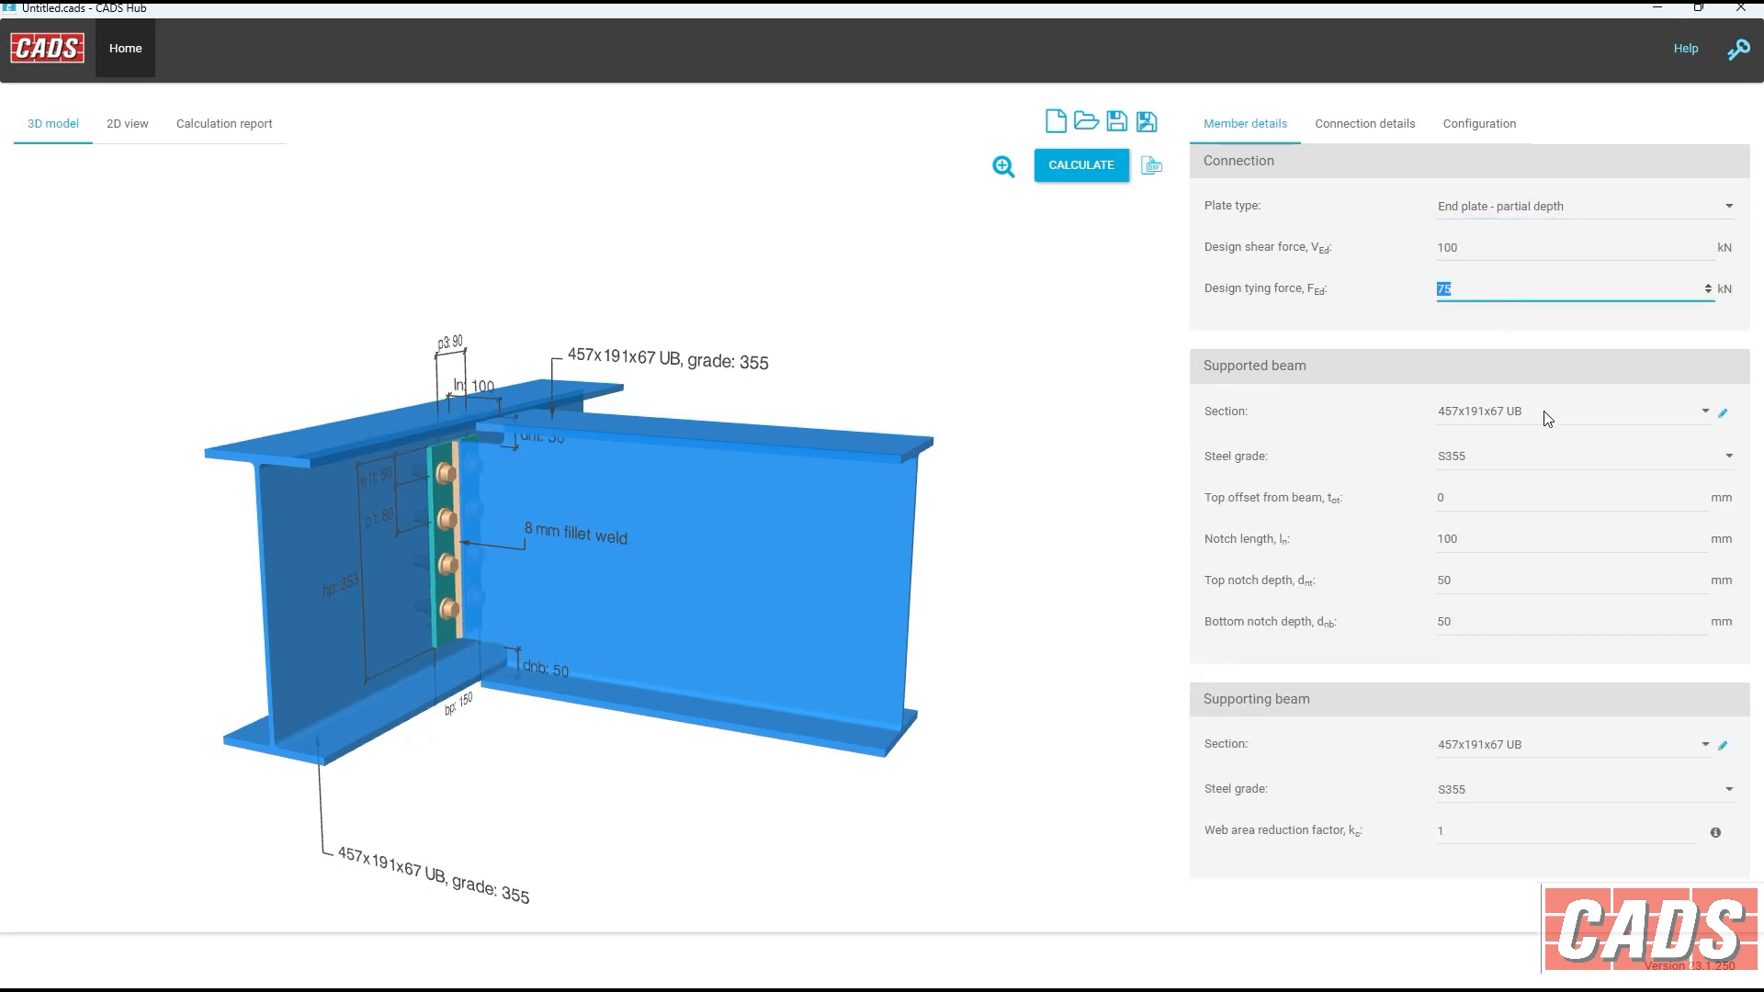
pyautogui.click(1368, 119)
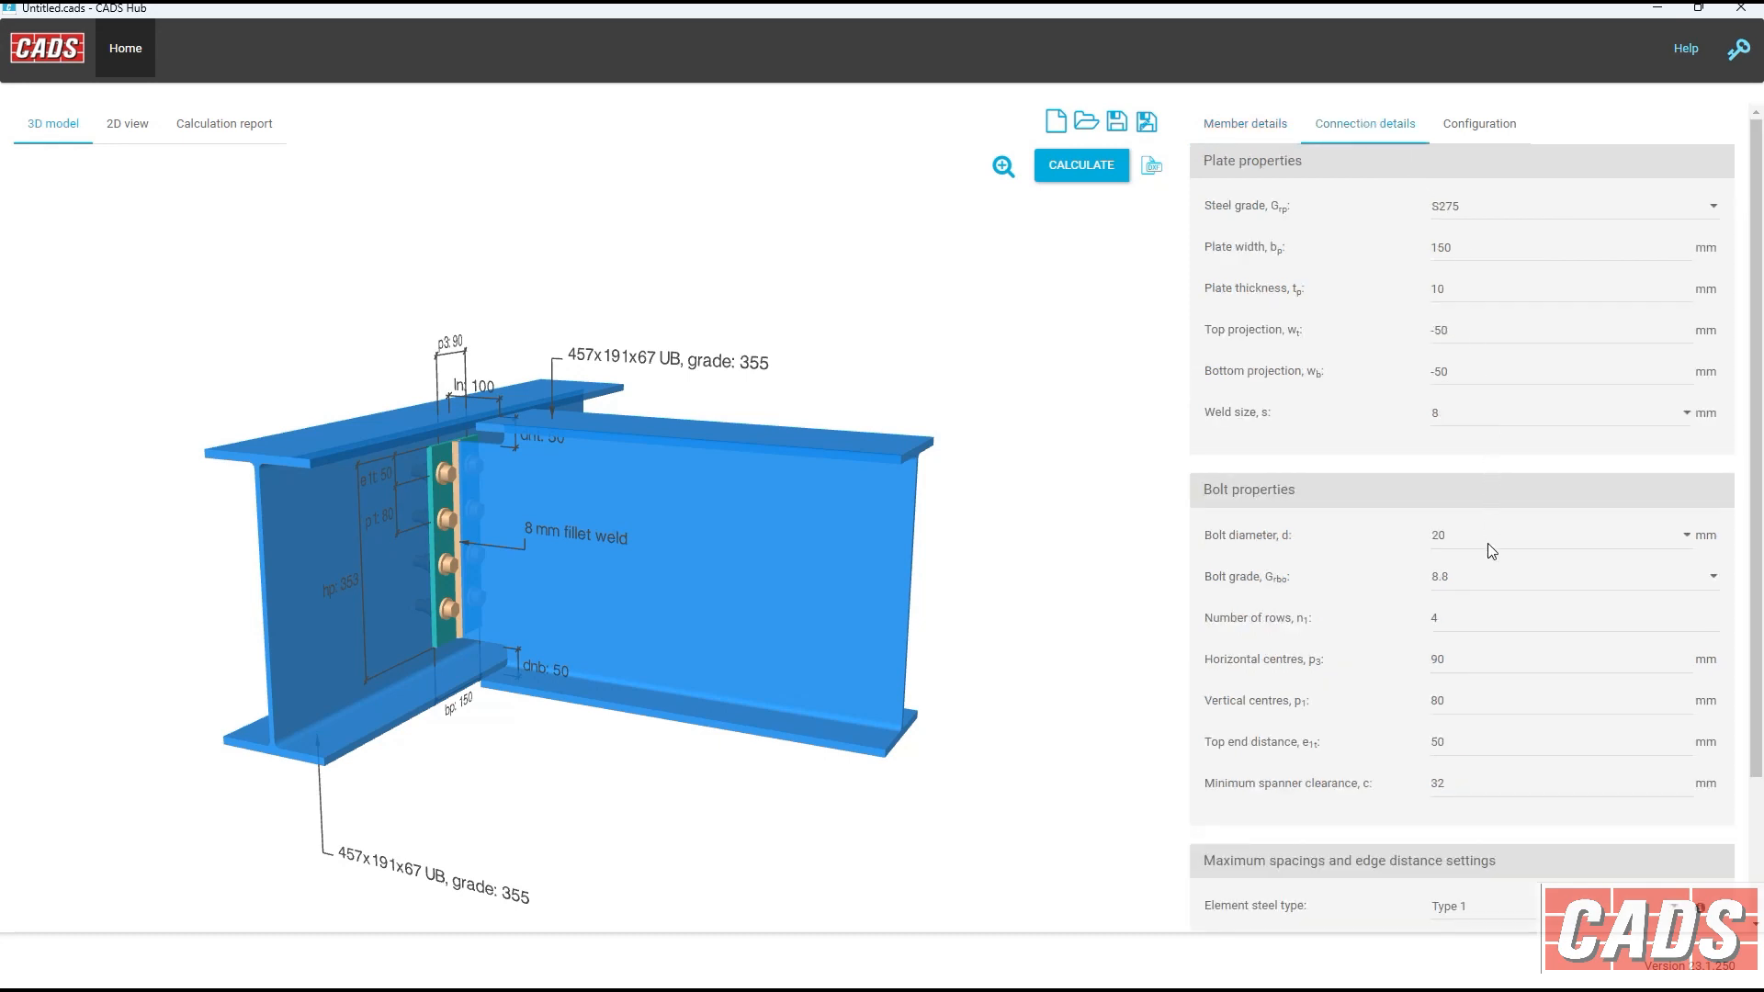
pyautogui.scroll(-2, 1493, 550)
pyautogui.scroll(2, 1491, 542)
pyautogui.click(1481, 128)
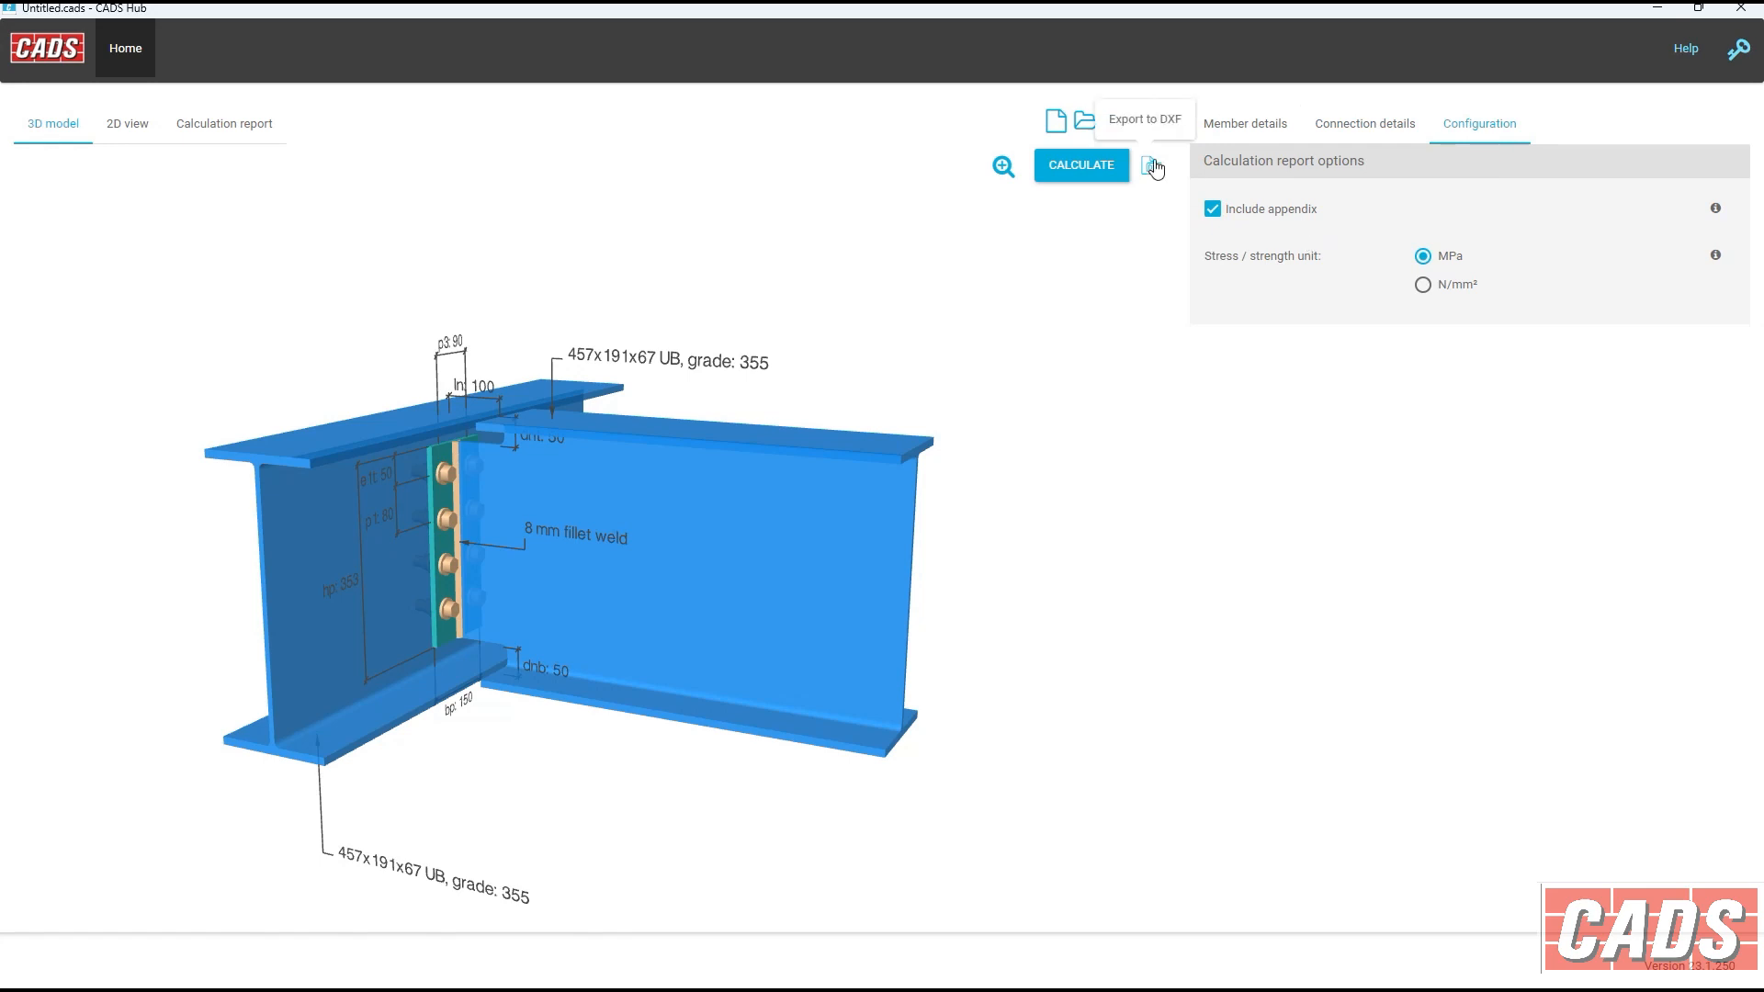
# Calculate the beam-to-beam connection and view it in 2D.
pyautogui.click(1098, 176)
pyautogui.click(127, 125)
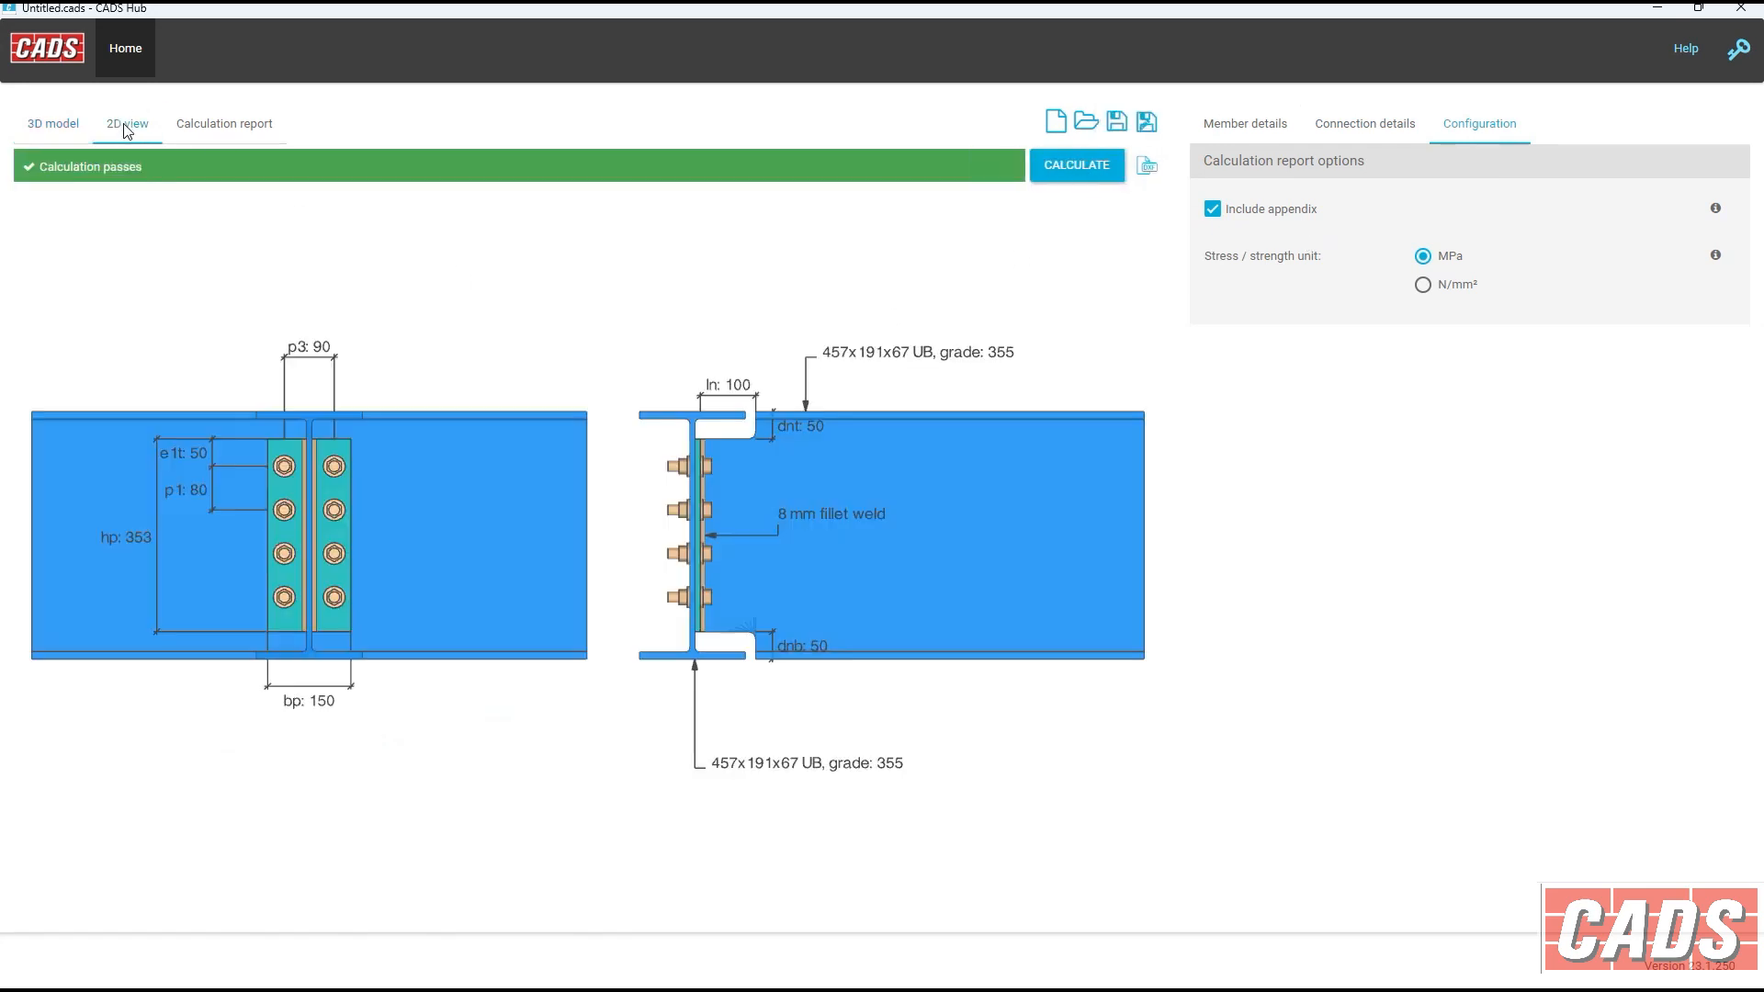
# Open the beam-to-beam calculation report and examine its connection drawings, beam and notch details, result summary and geometry appendix.
pyautogui.click(221, 125)
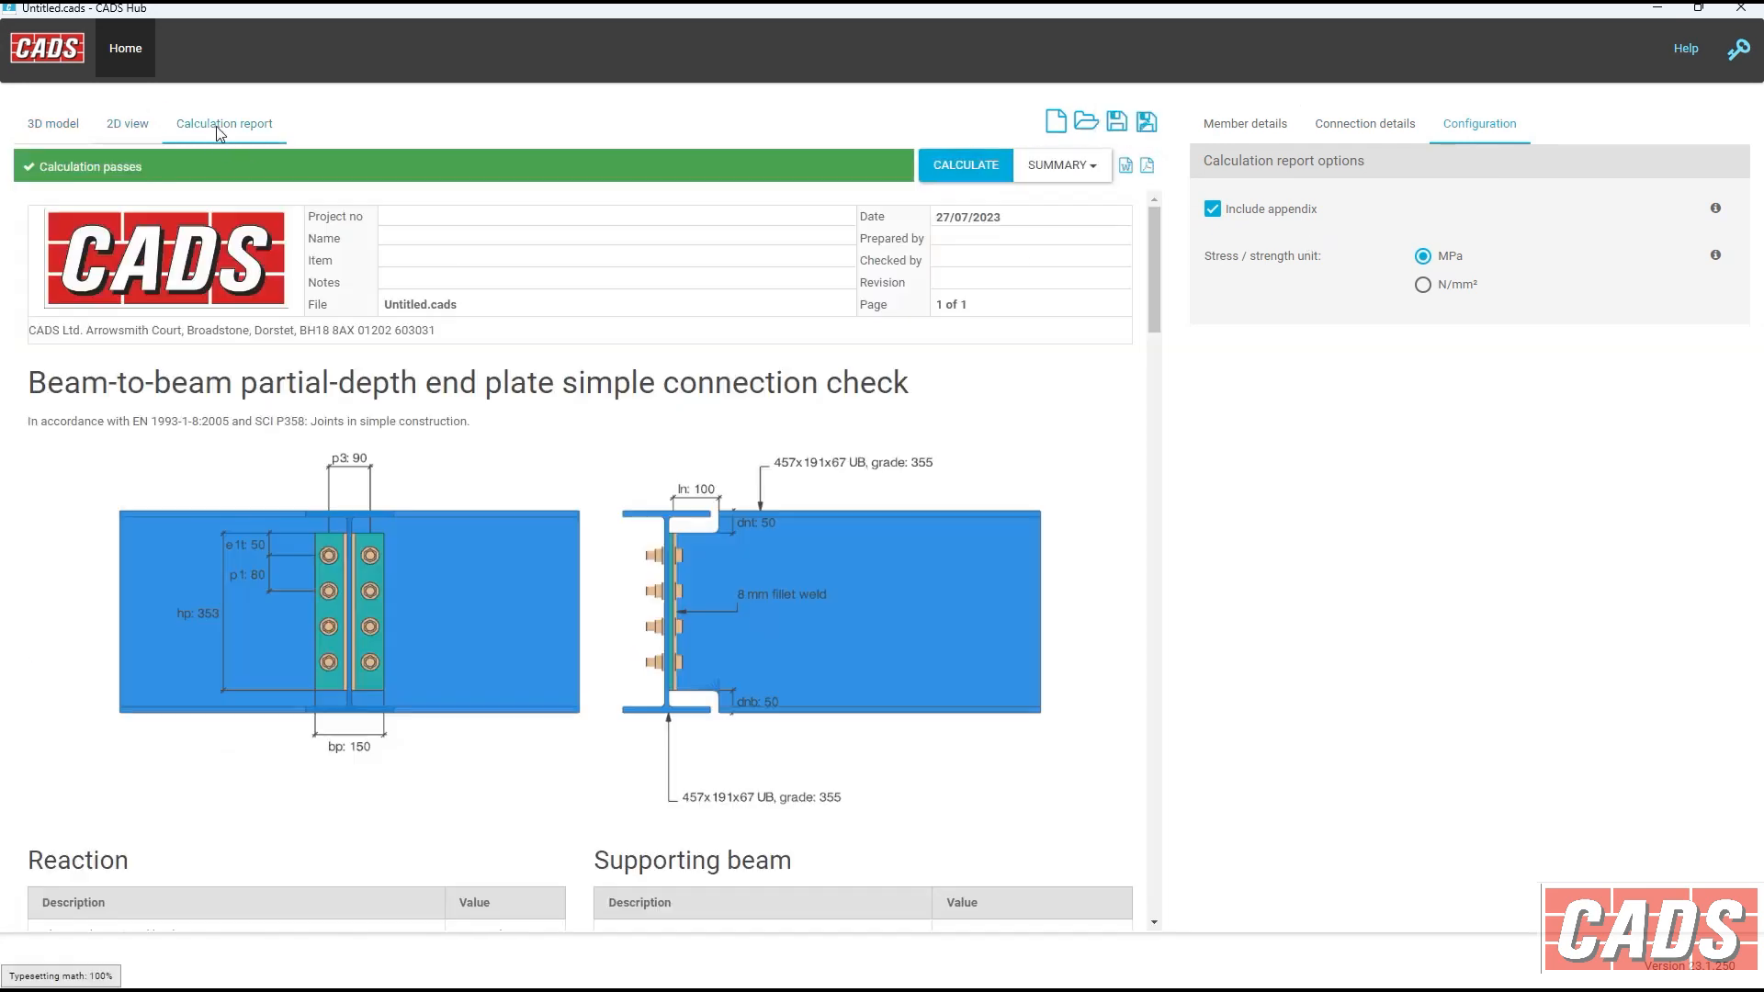
pyautogui.scroll(-1, 503, 386)
pyautogui.scroll(-18, 504, 387)
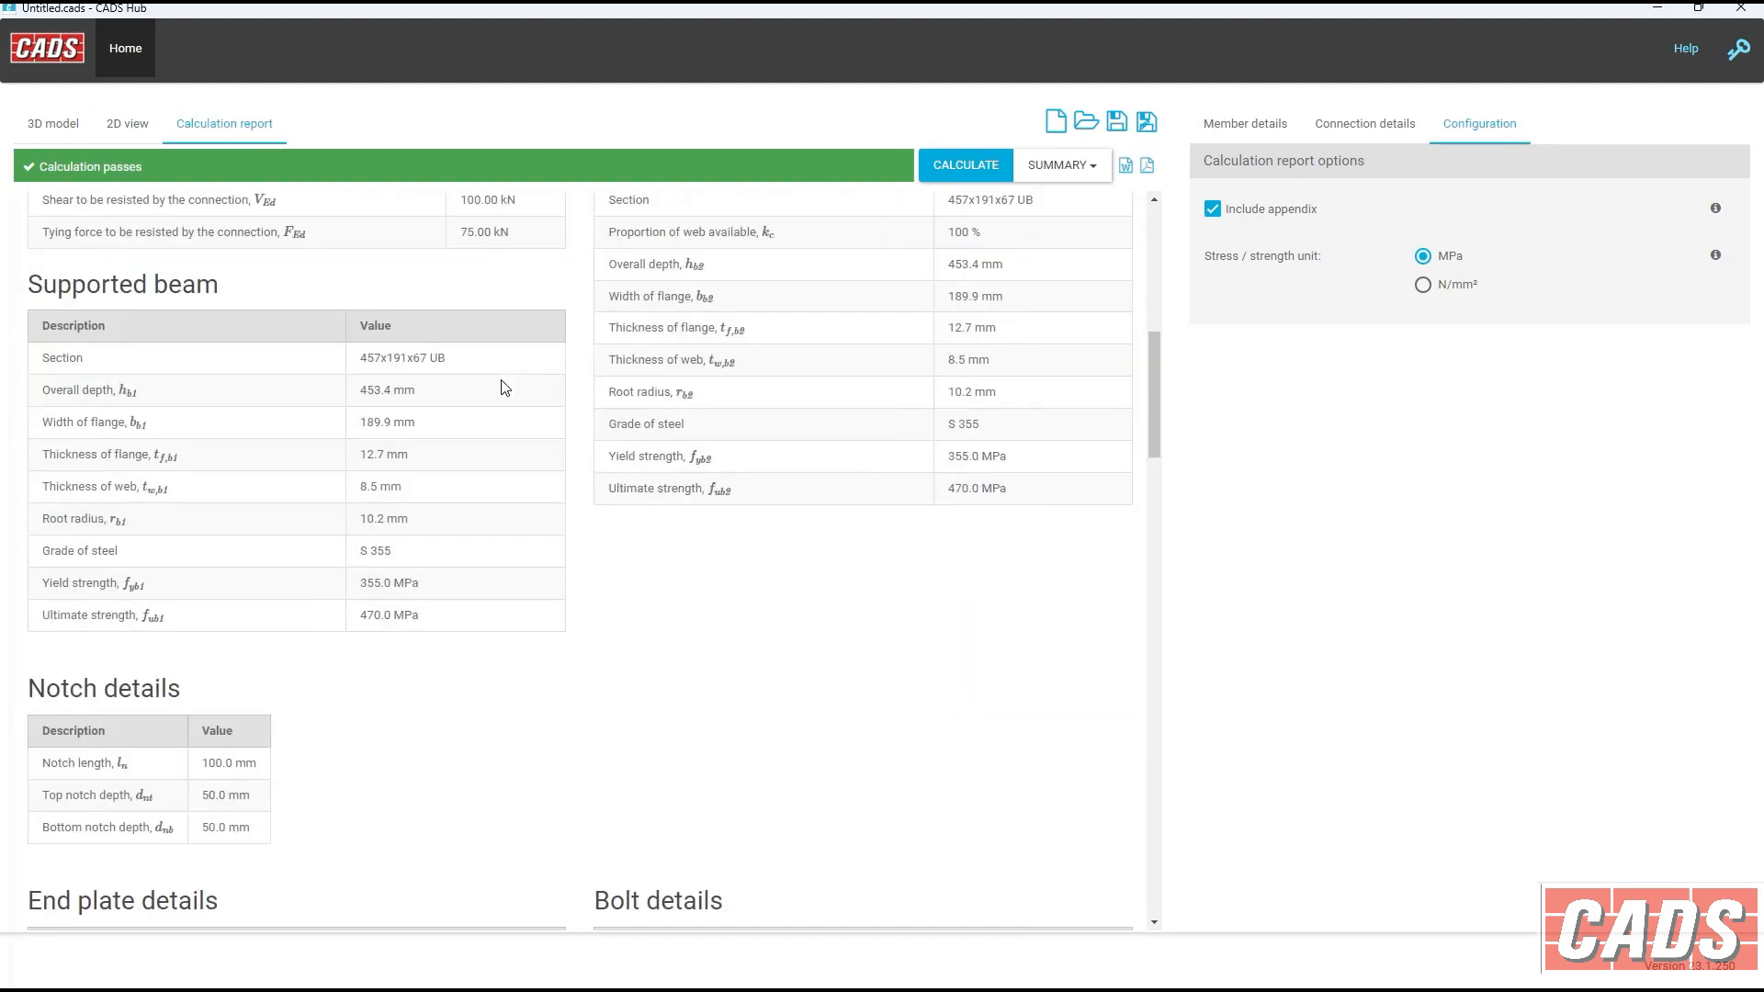
pyautogui.scroll(-17, 504, 387)
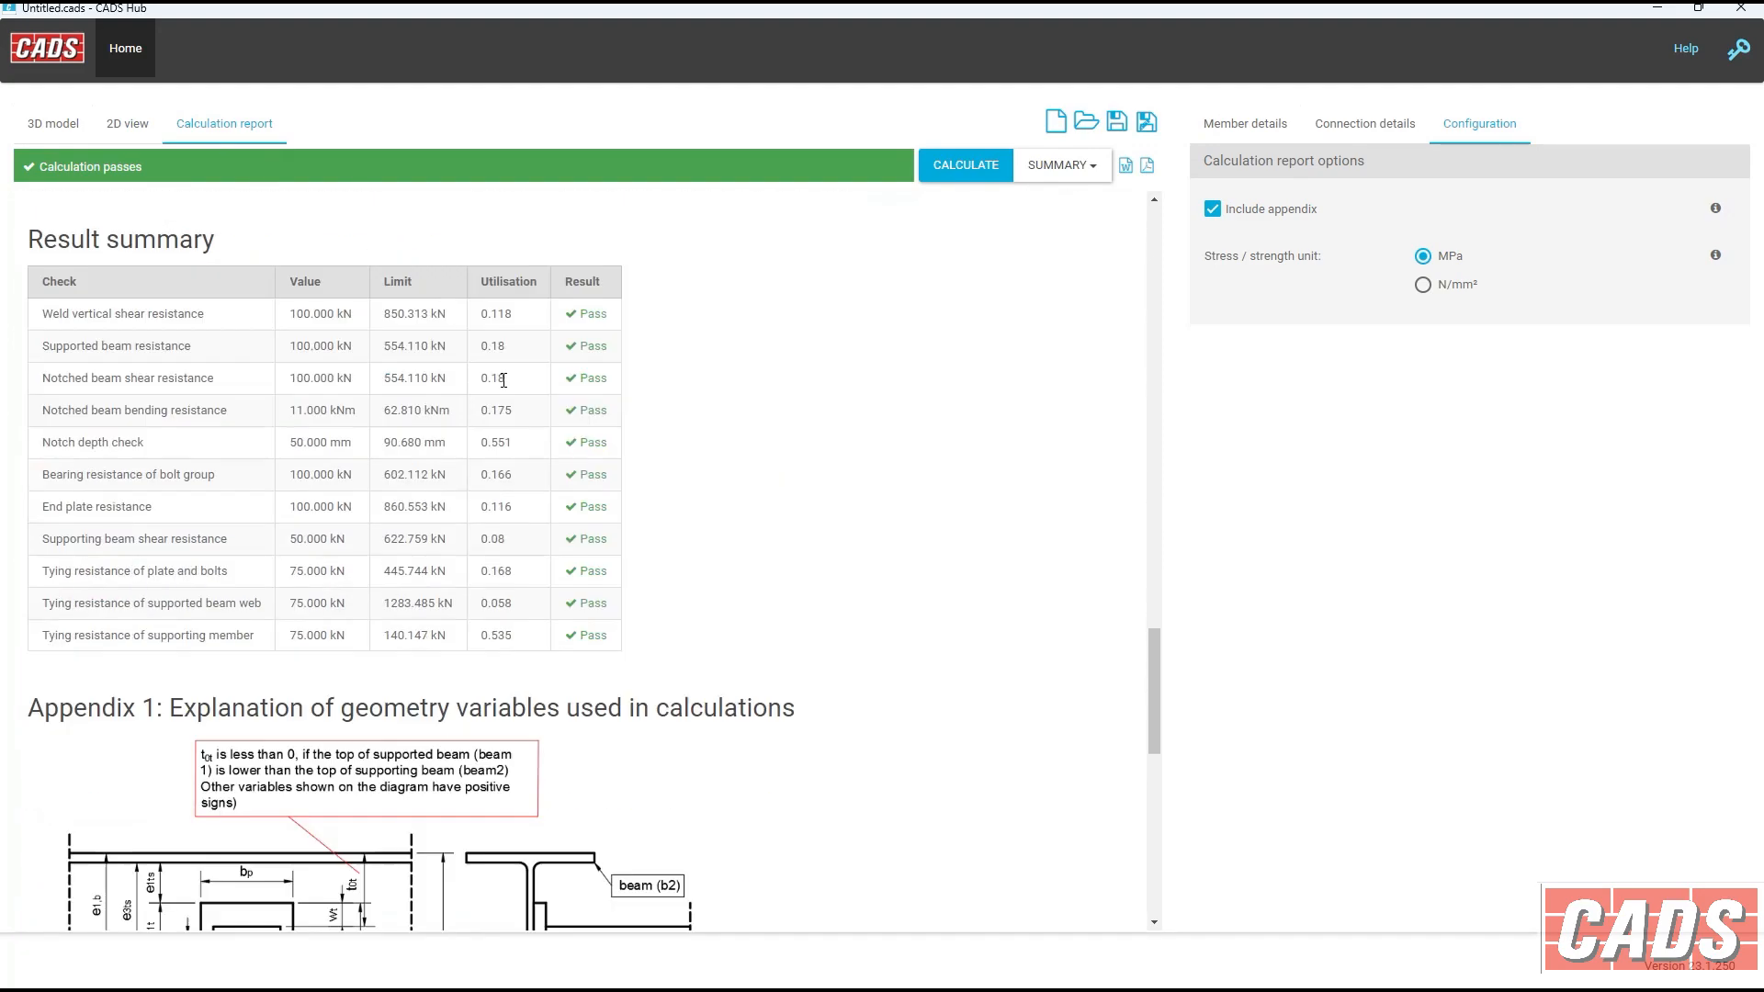
pyautogui.scroll(-6, 505, 380)
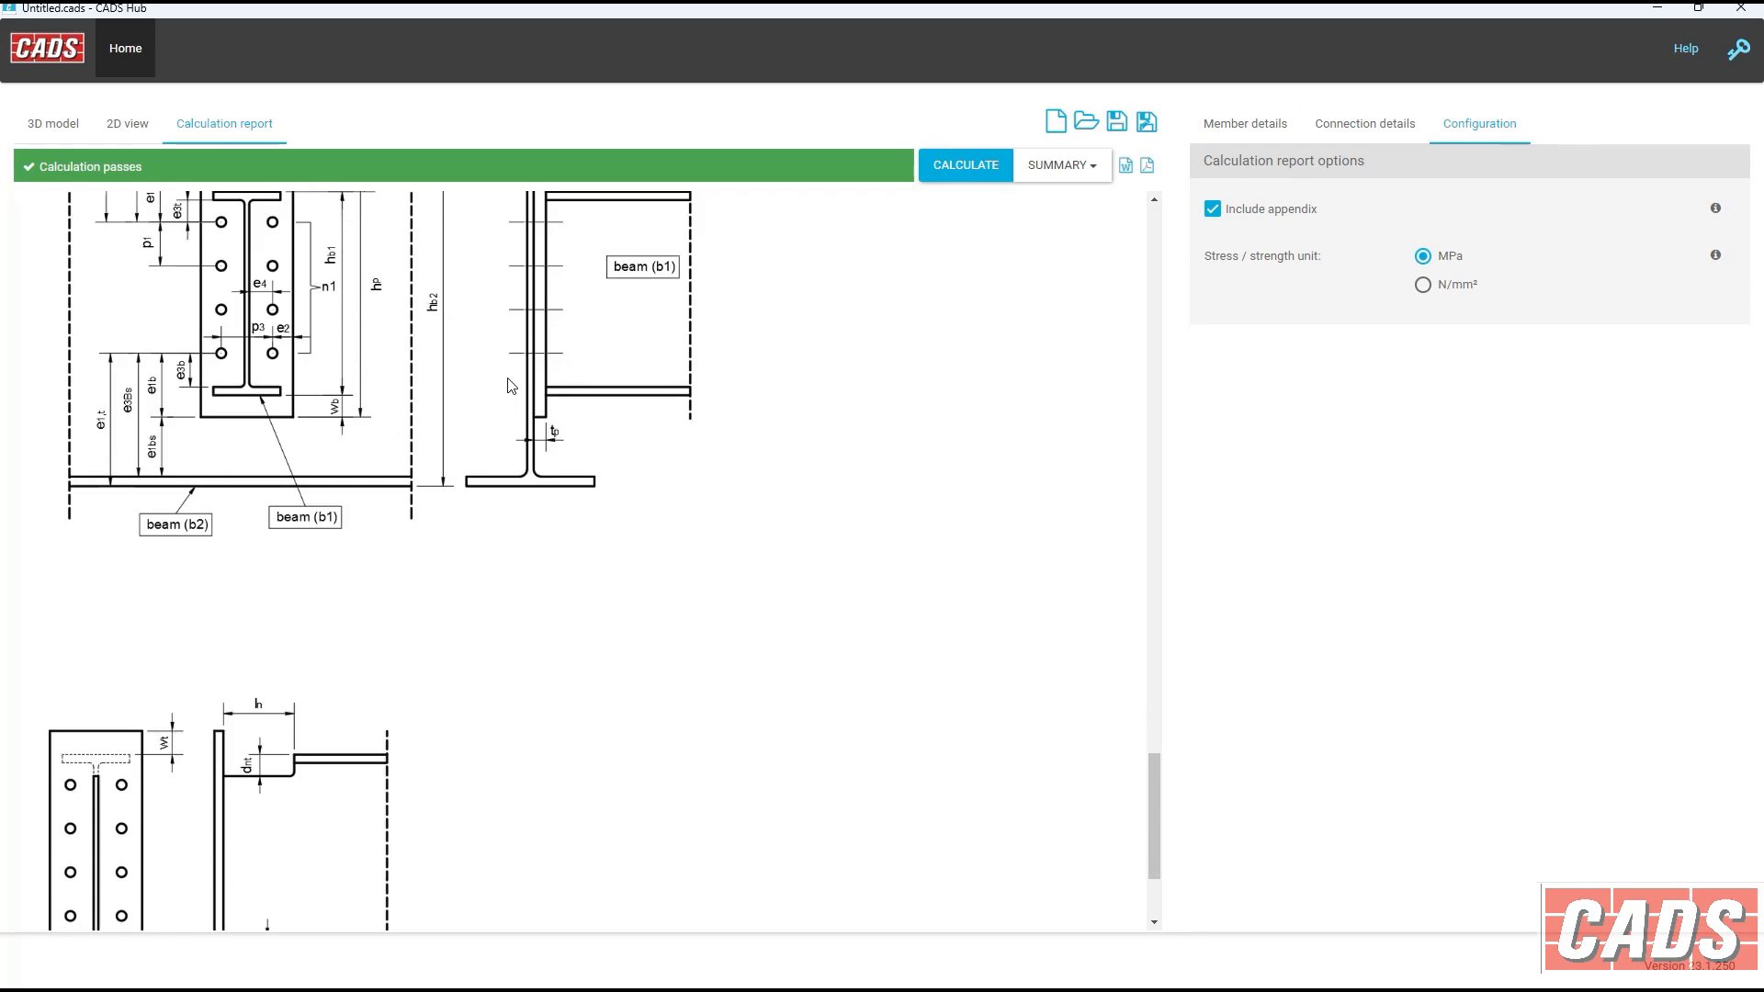
pyautogui.scroll(10, 602, 373)
pyautogui.scroll(20, 602, 372)
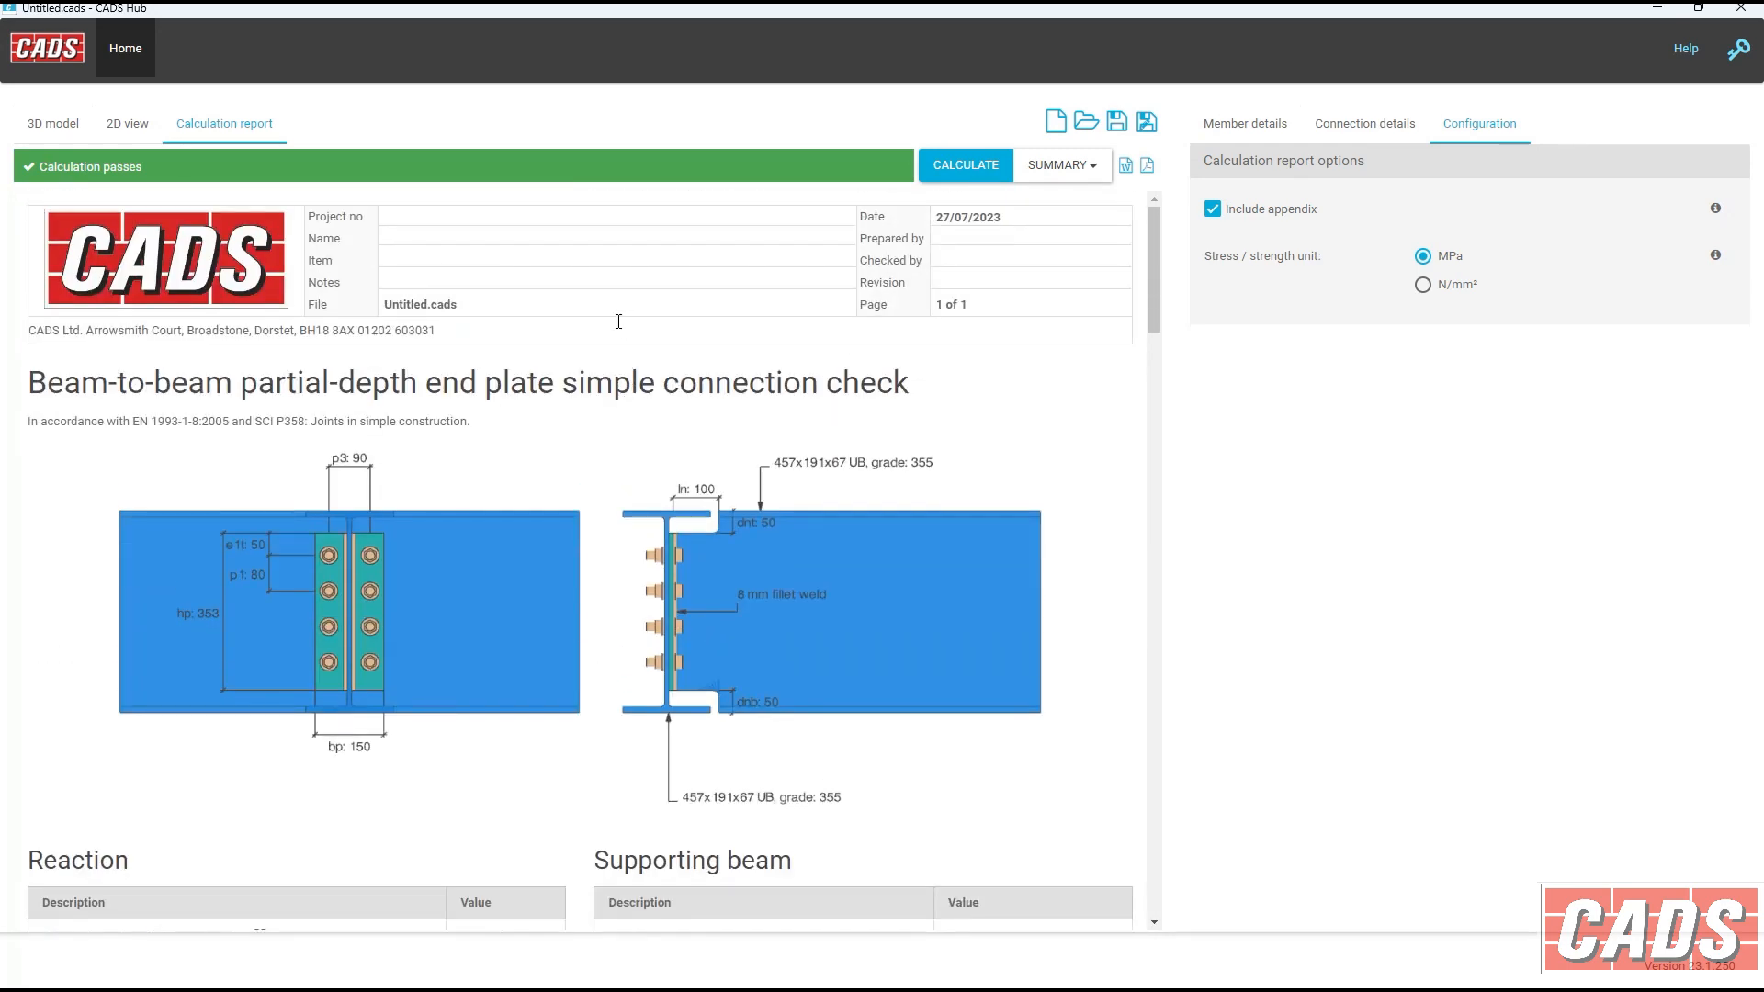
pyautogui.scroll(-2, 618, 321)
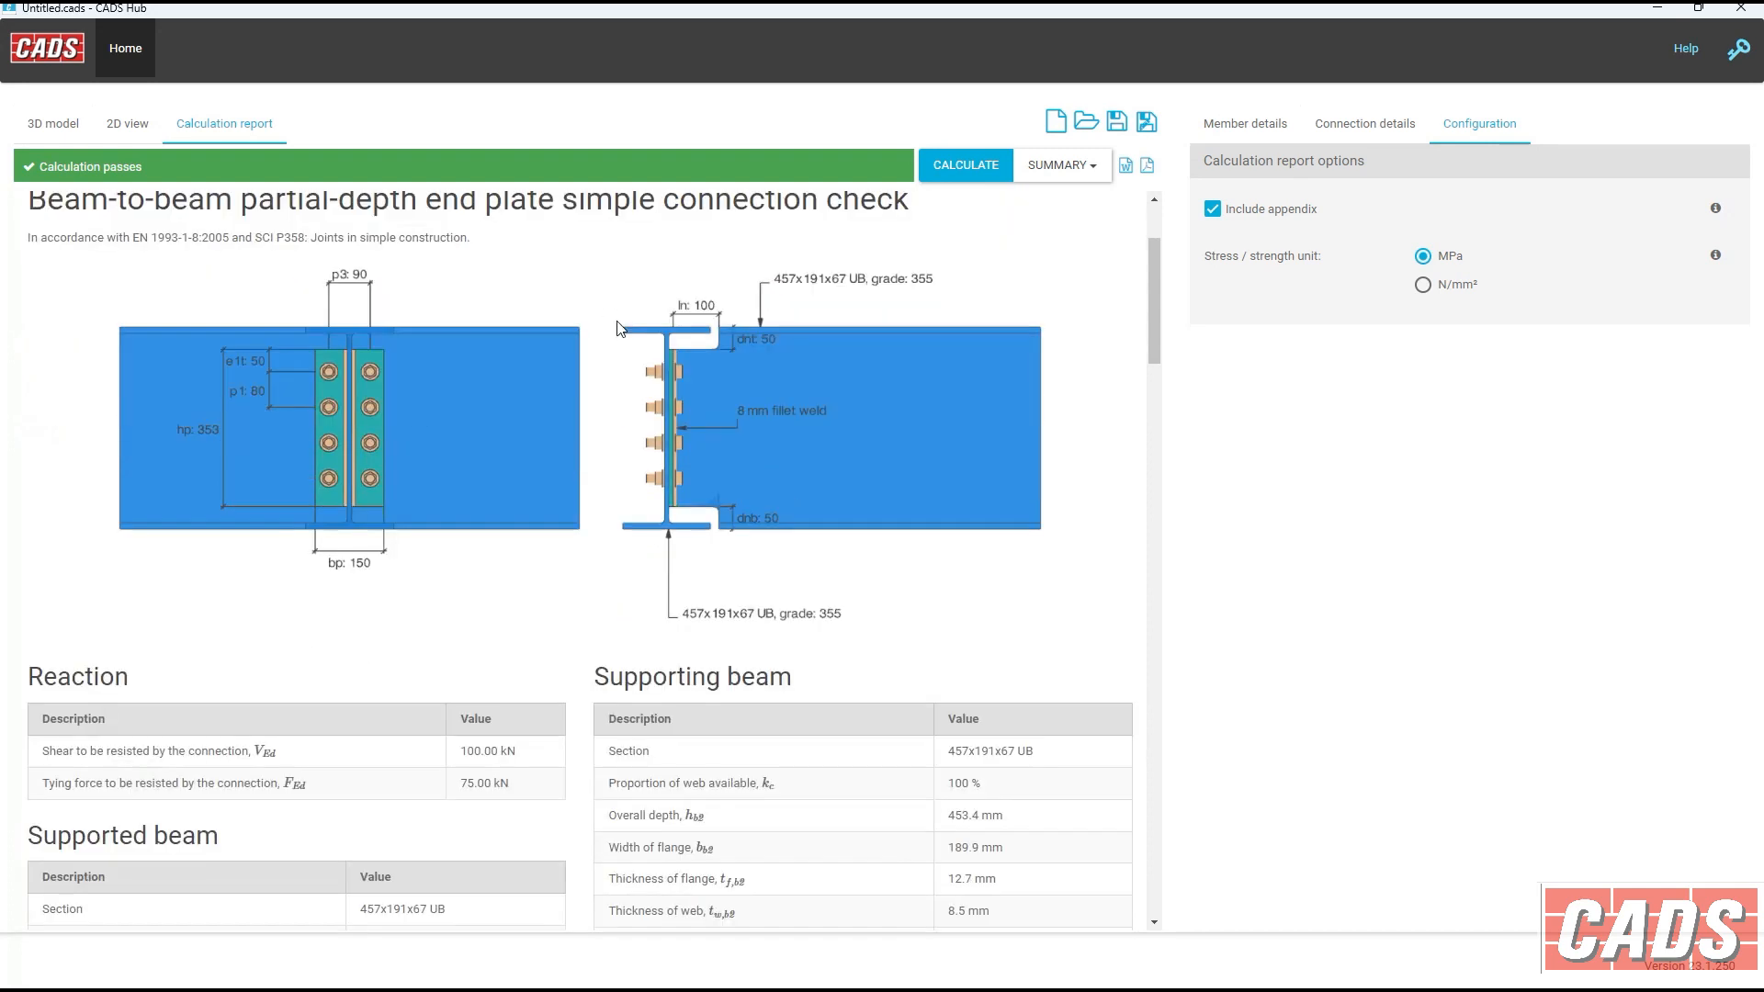